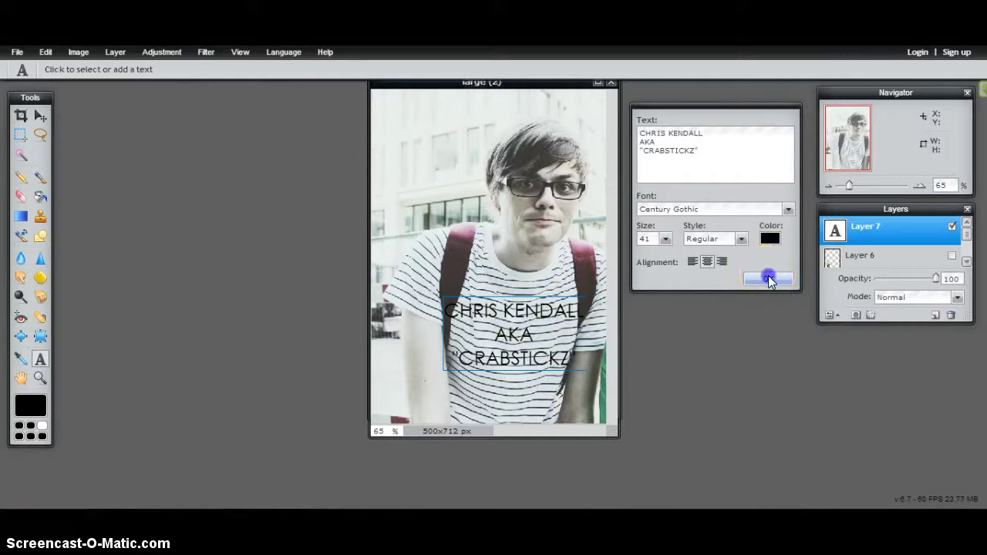
- Delete all of the three-line caption text placed over the shirt and confirm the empty text
left_click(540, 357)
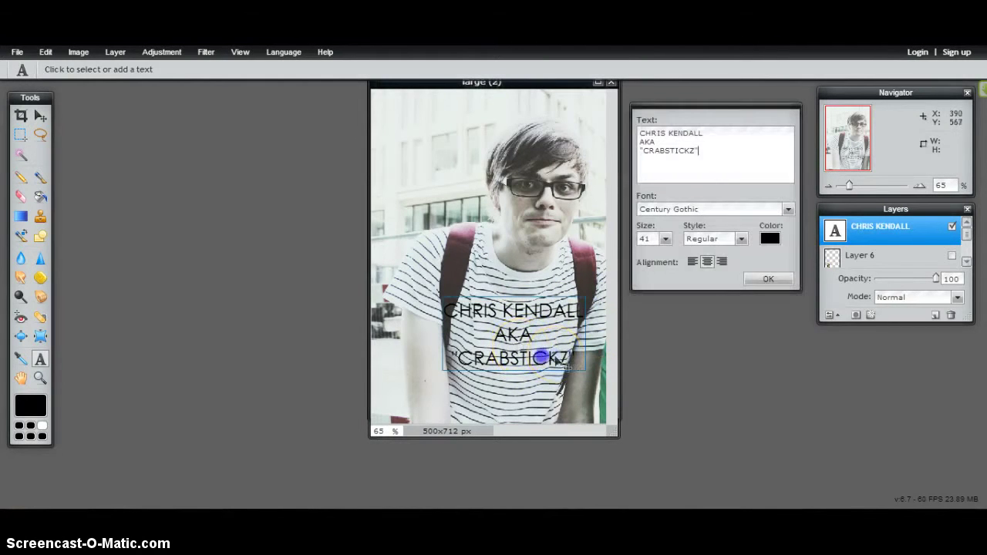
left_click_drag(725, 165, 595, 88)
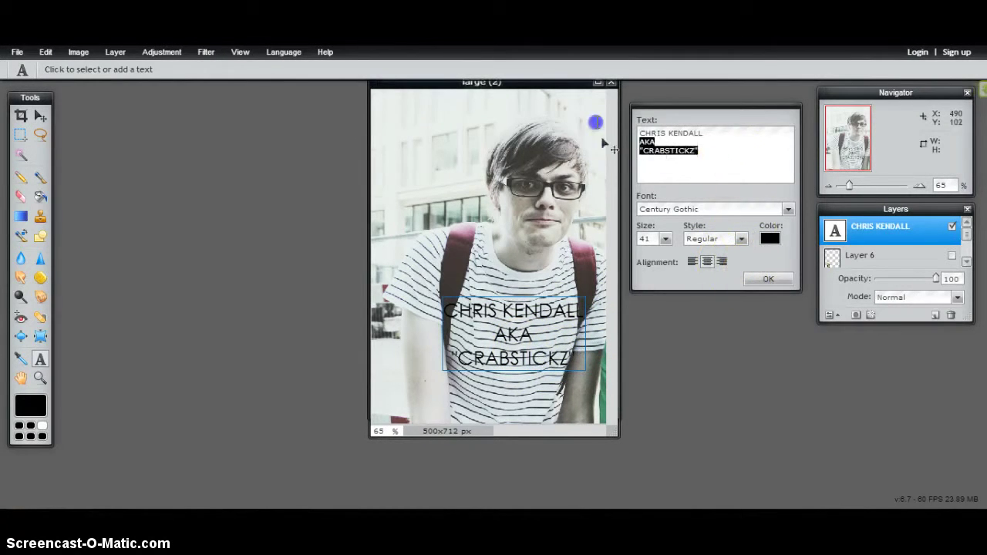
key("BackSpace")
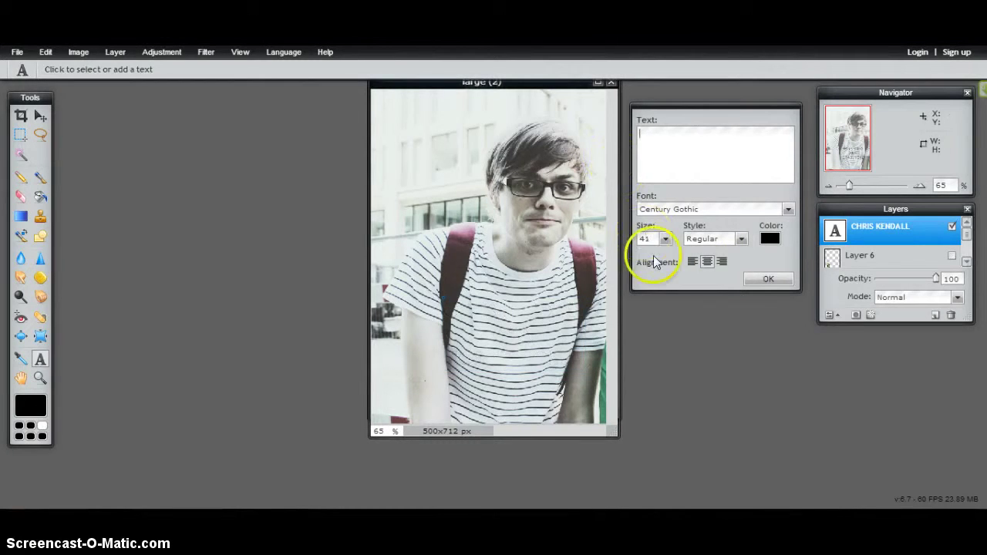
left_click(763, 278)
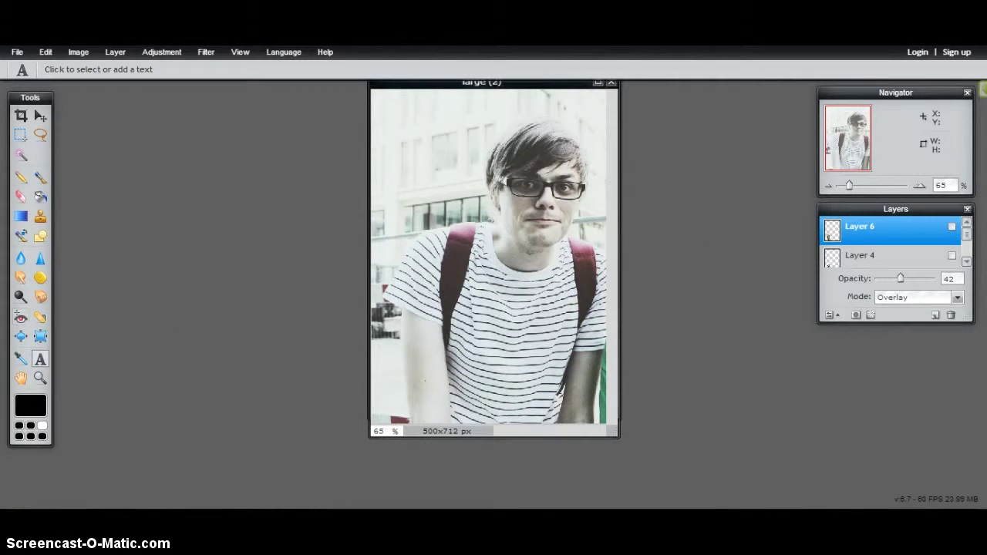
- Add the colorful flying wolf tattoo image from the 1_files folder inside Pictures > YouTube_files as a new layer
left_click(103, 53)
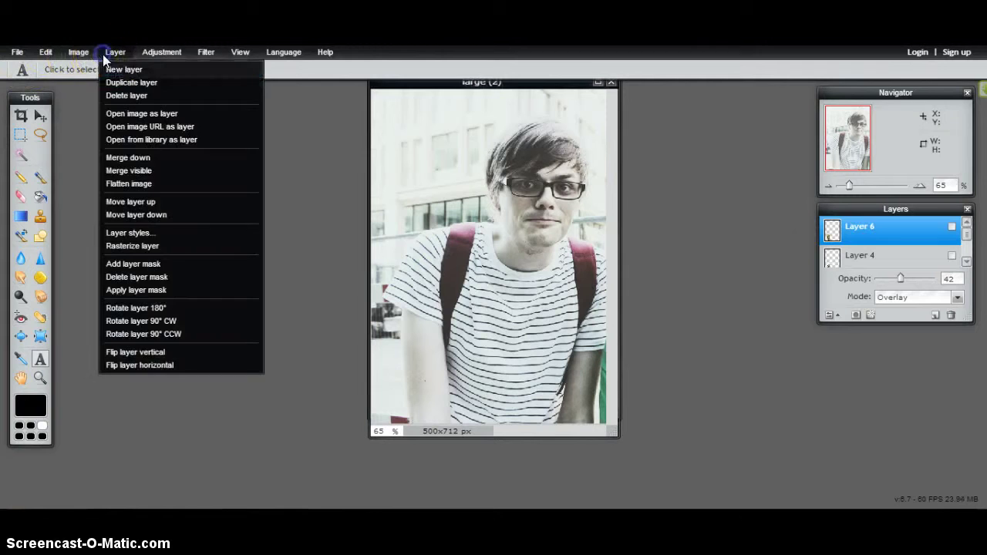
left_click(132, 115)
left_click(168, 238)
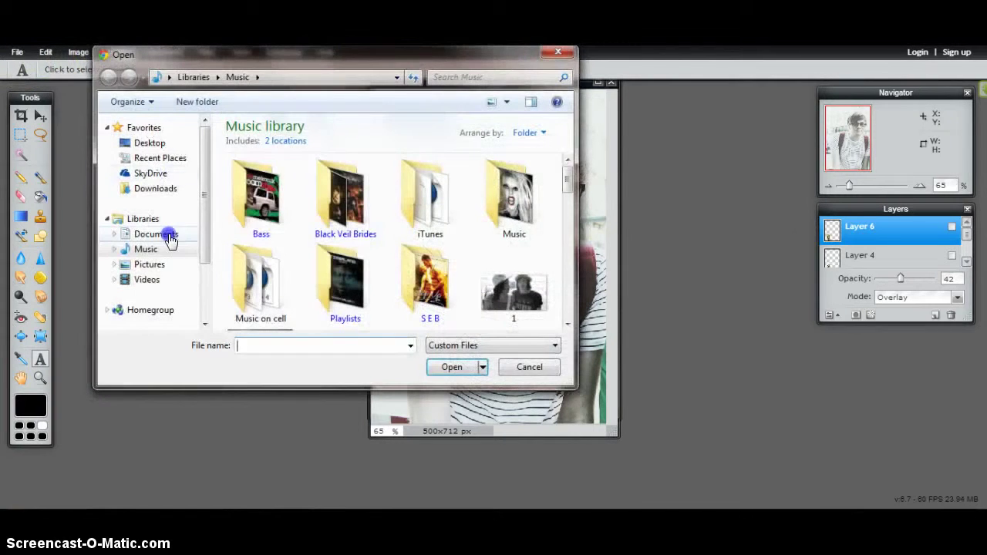
left_click(150, 264)
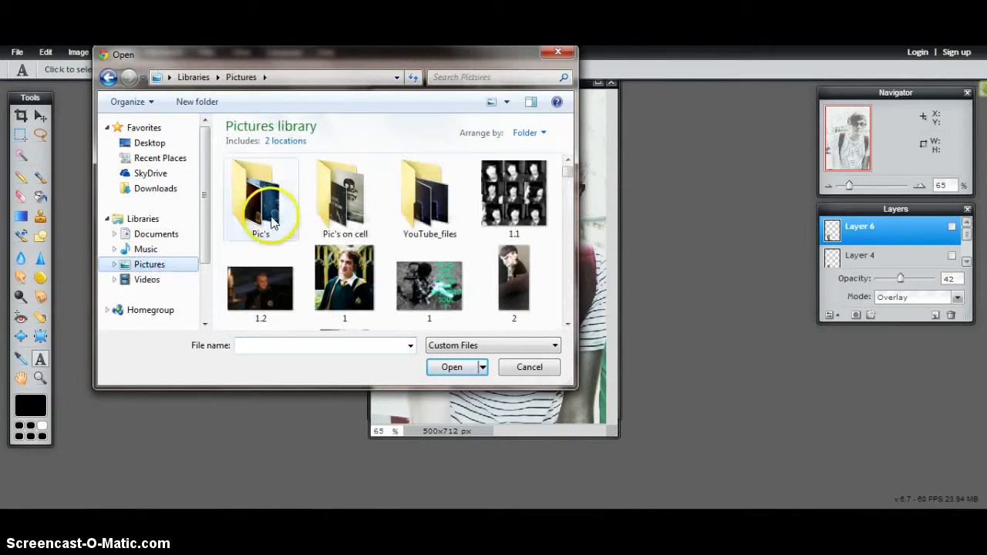
double_click(430, 197)
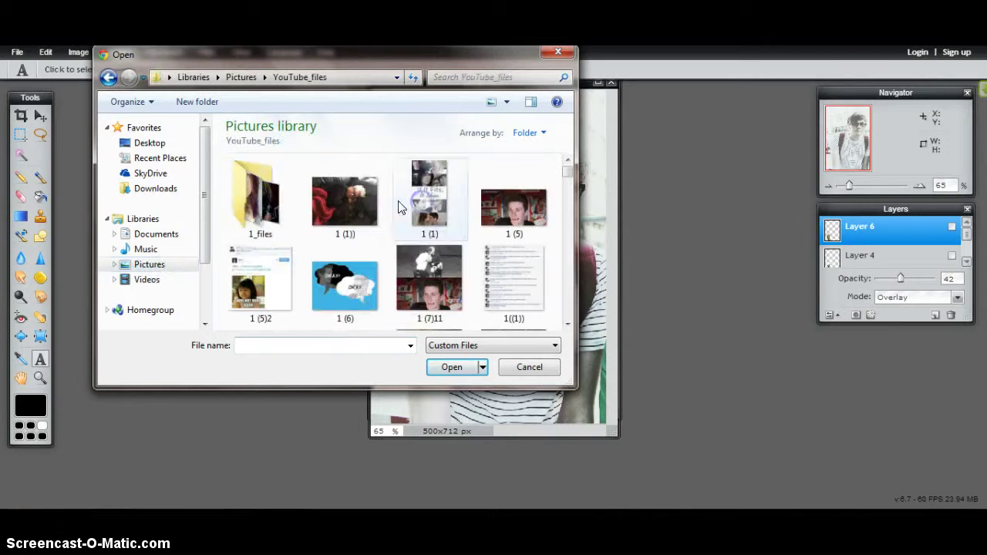
double_click(264, 202)
left_click_drag(569, 168, 569, 198)
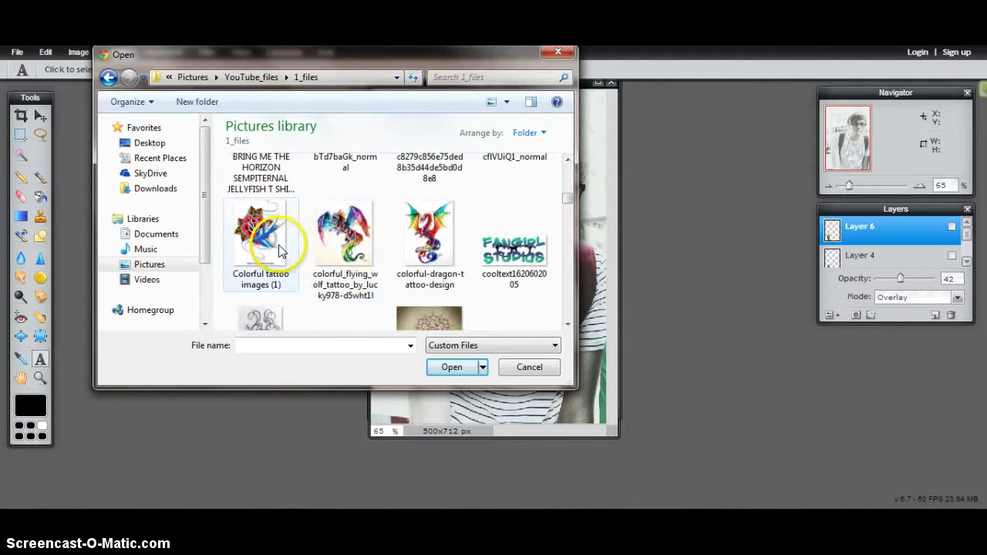
double_click(339, 235)
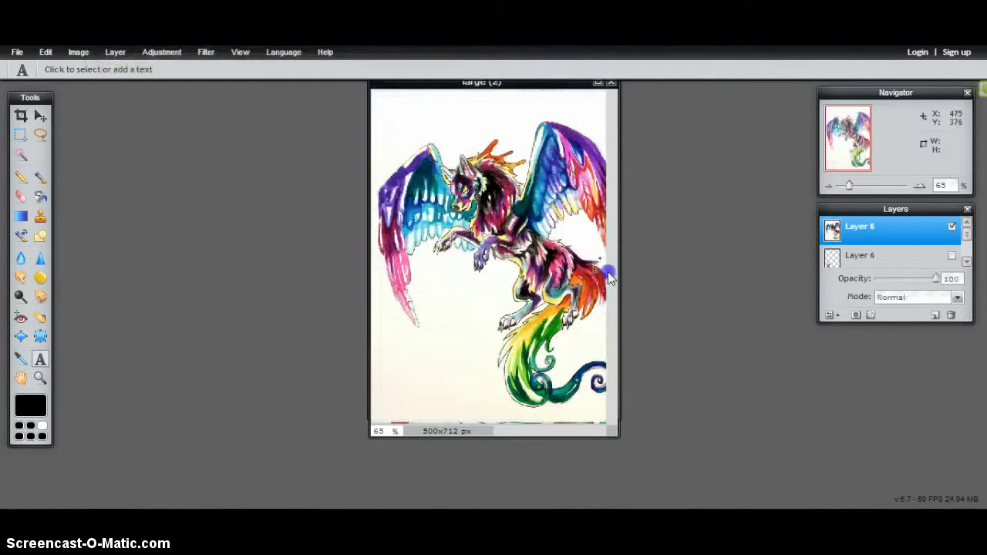
- Set the wolf tattoo layer's blend mode to Multiply
left_click(957, 298)
left_click_drag(959, 386, 958, 409)
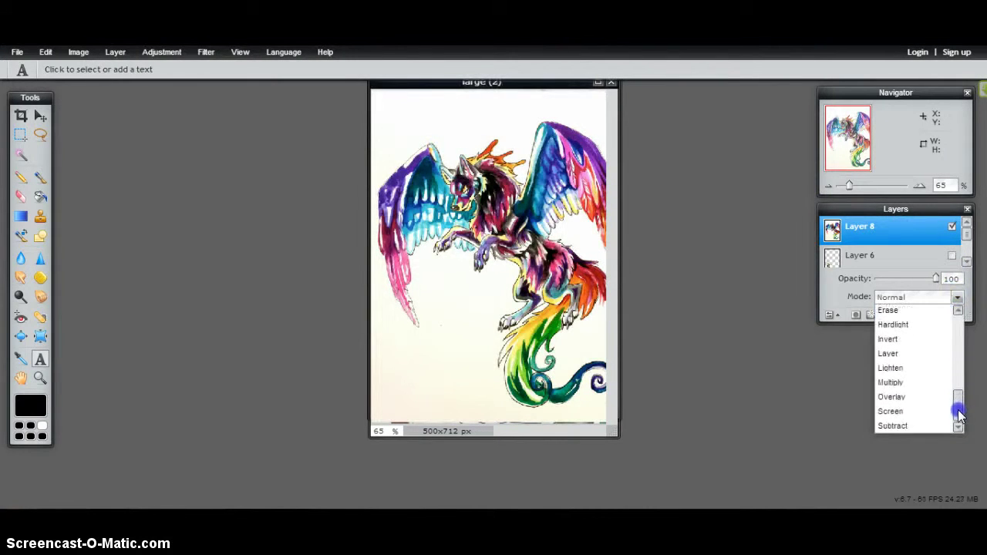
left_click(922, 391)
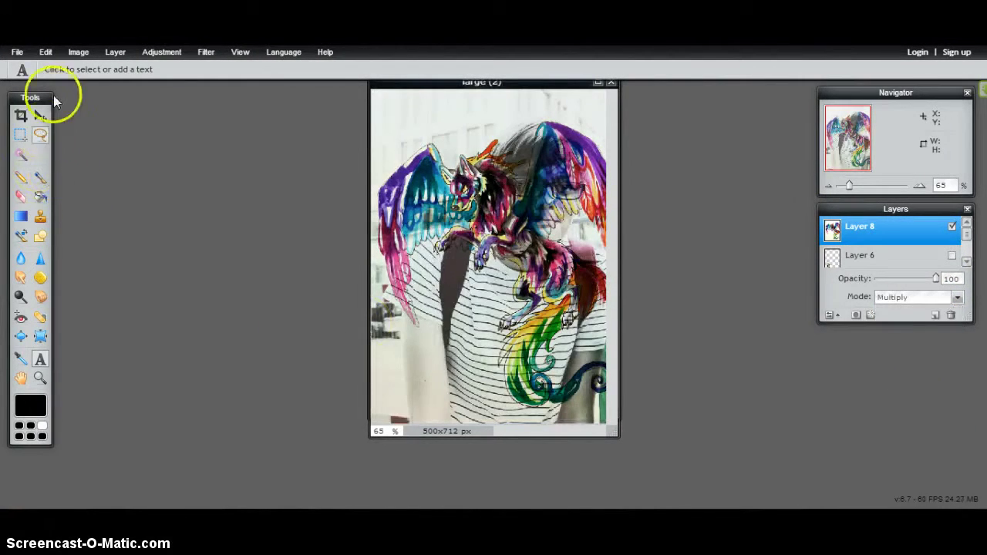
- Free transform the wolf tattoo layer to about half size, place it over the arm below the striped sleeve, and apply the changes
left_click(46, 52)
left_click(78, 157)
left_click_drag(462, 162, 395, 189)
left_click_drag(583, 118, 502, 191)
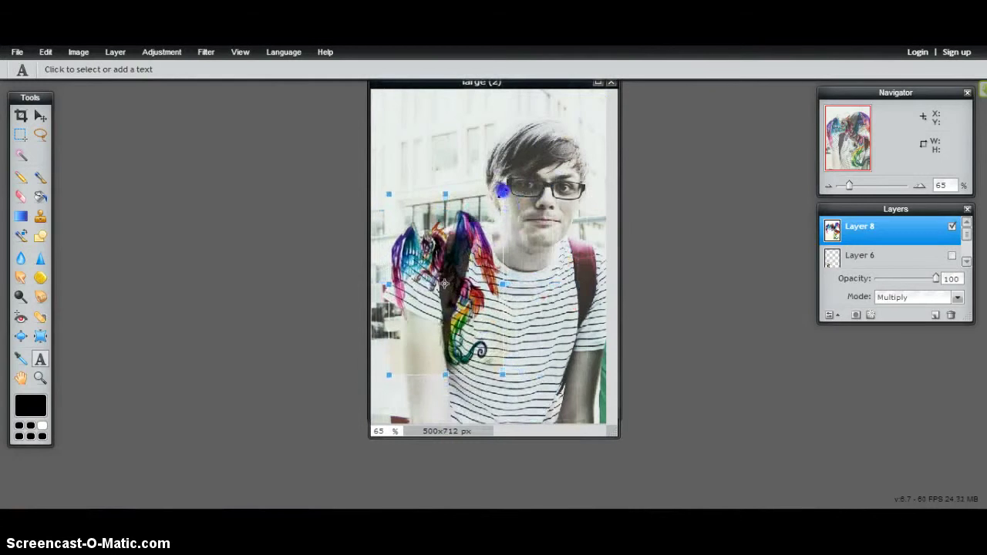
left_click_drag(482, 290, 469, 355)
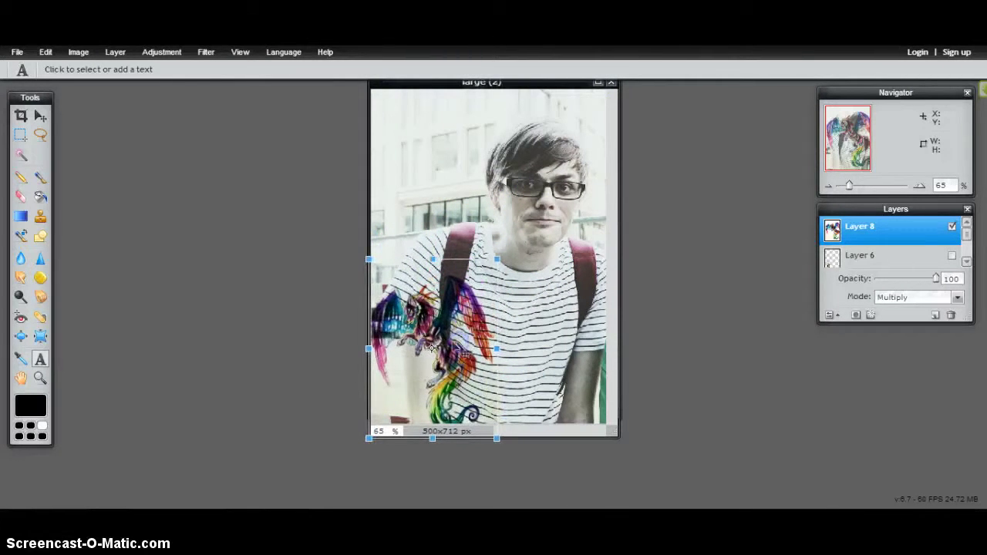
left_click(935, 276)
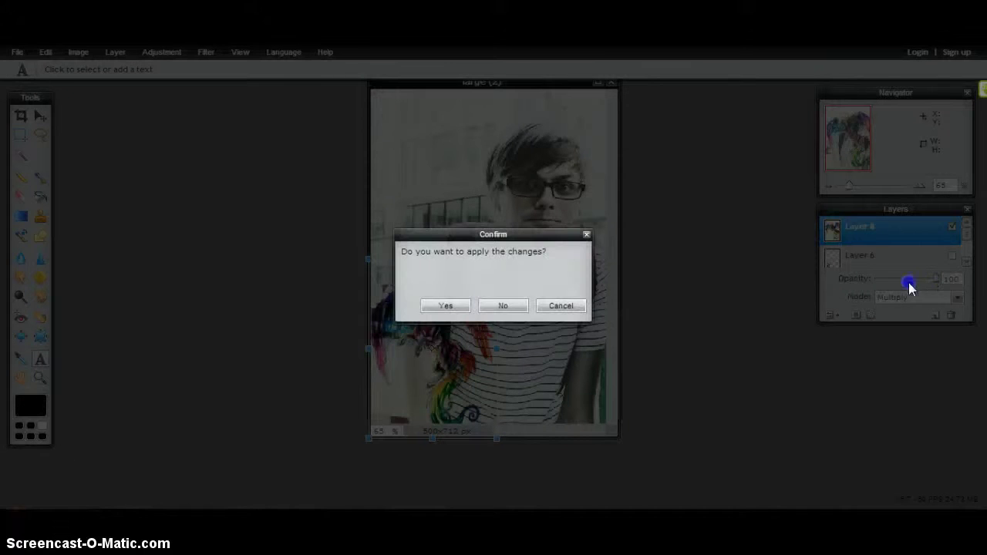
left_click(441, 307)
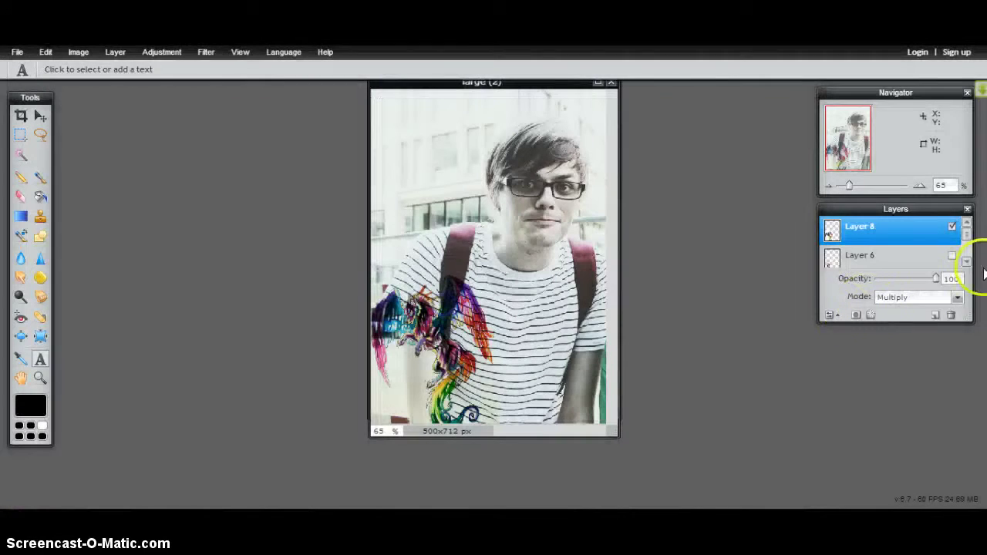
- Lower the wolf tattoo layer's opacity to 31 and erase artwork overlapping the sleeve and shirt along the arm's edges
left_click_drag(938, 279, 894, 285)
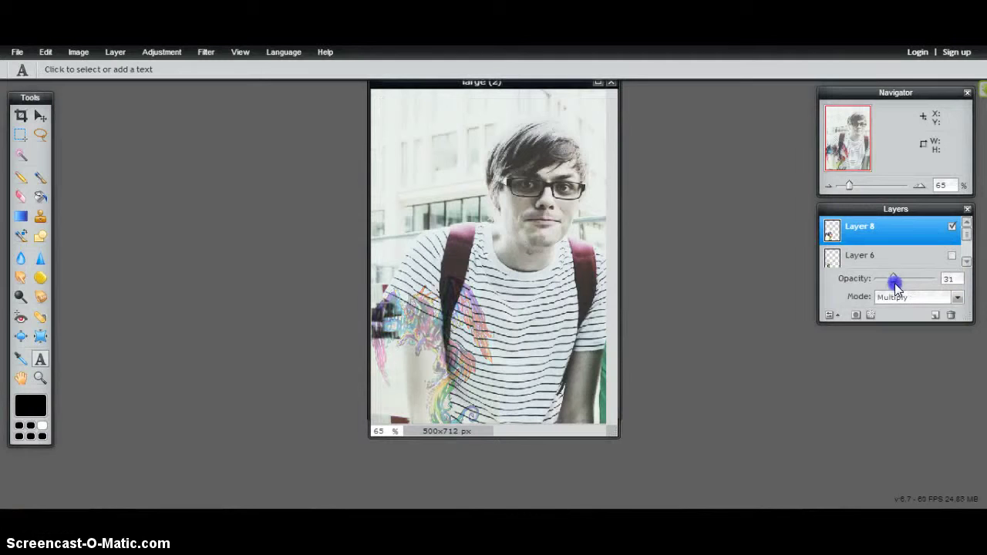
left_click(20, 196)
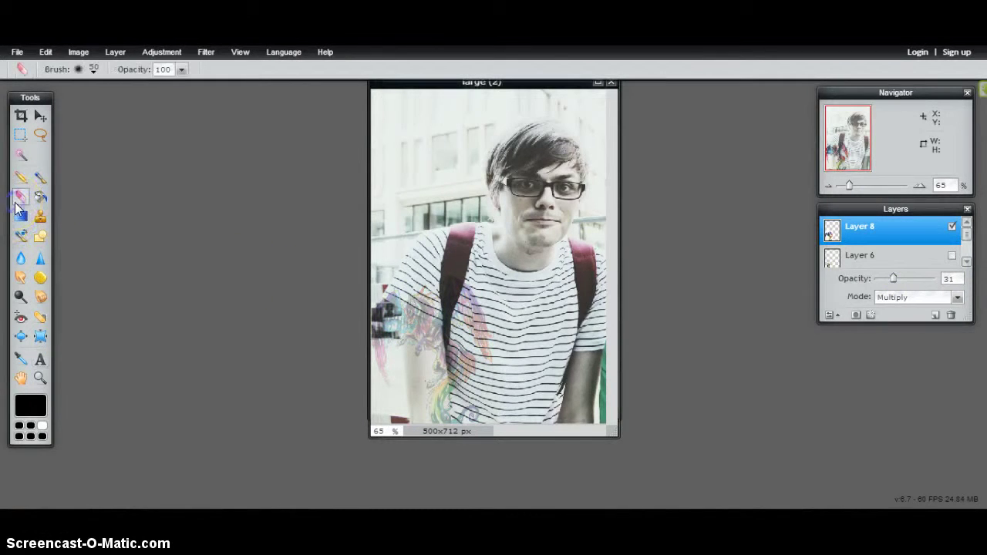
left_click(387, 291)
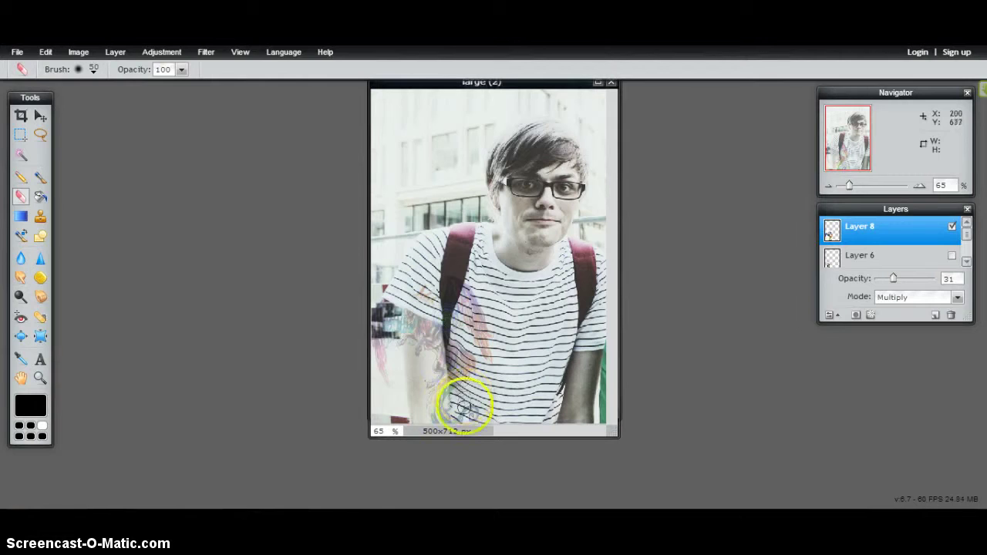
left_click(458, 421)
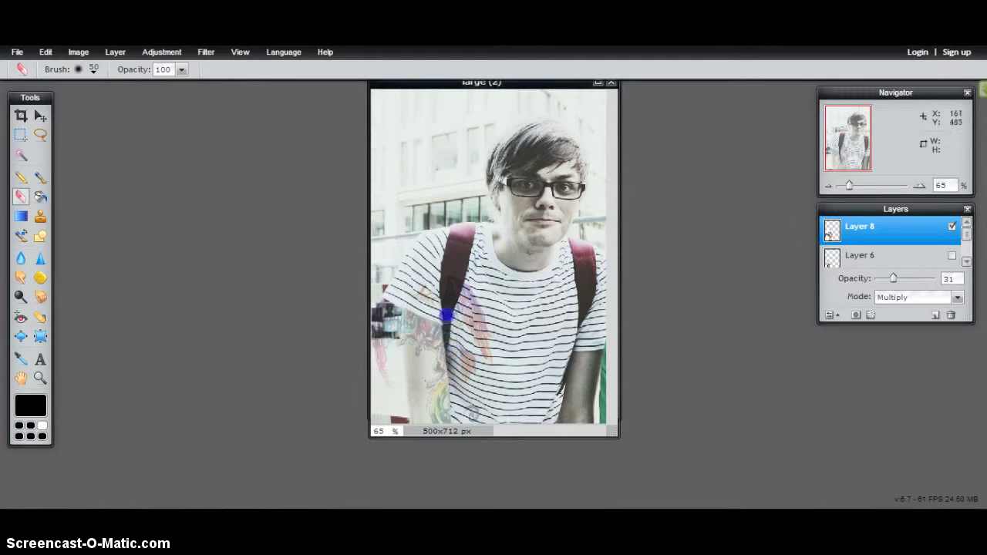
- Choose the soft 70 eraser brush and erase the remaining wolf artwork covering the shirt and the background beside the arm
left_click(93, 70)
left_click(232, 140)
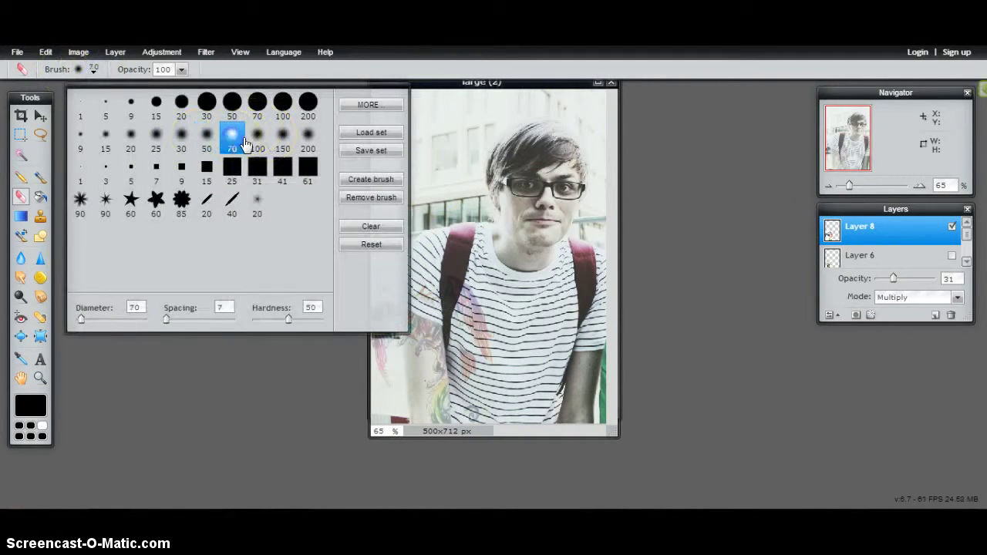
mouse_move(480, 385)
left_mouse_down()
mouse_move(471, 347)
mouse_move(468, 380)
mouse_move(452, 290)
mouse_move(468, 298)
mouse_move(494, 373)
mouse_move(466, 448)
left_mouse_up()
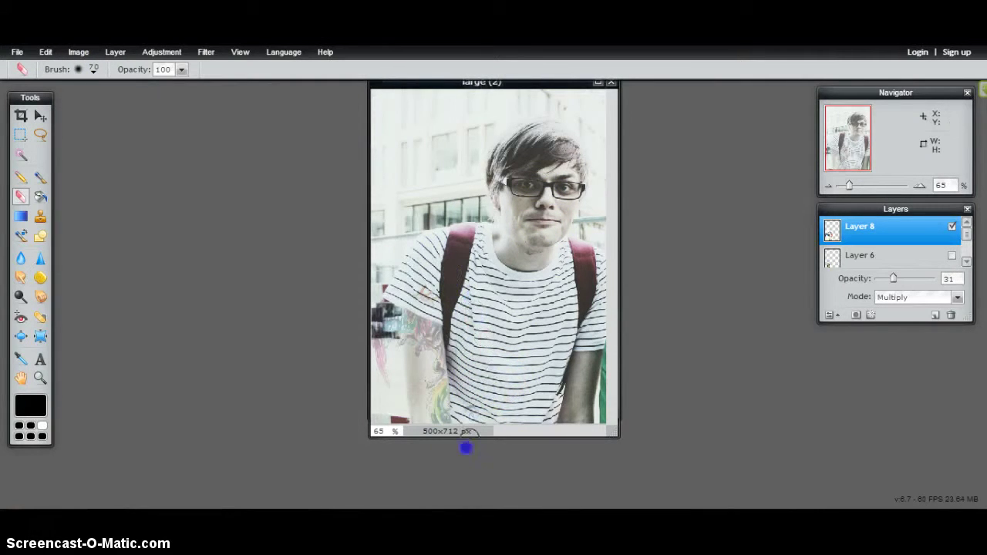
mouse_move(469, 404)
left_mouse_down()
mouse_move(375, 359)
mouse_move(381, 379)
mouse_move(380, 310)
left_mouse_up()
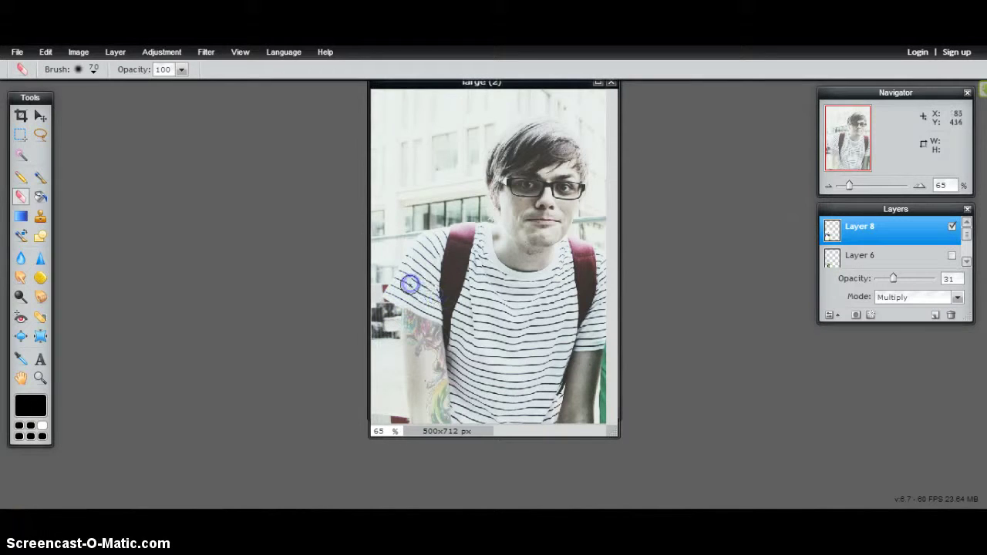
- Raise the wolf tattoo layer's opacity to 100 and undo the last eraser stroke
left_click_drag(893, 279, 984, 281)
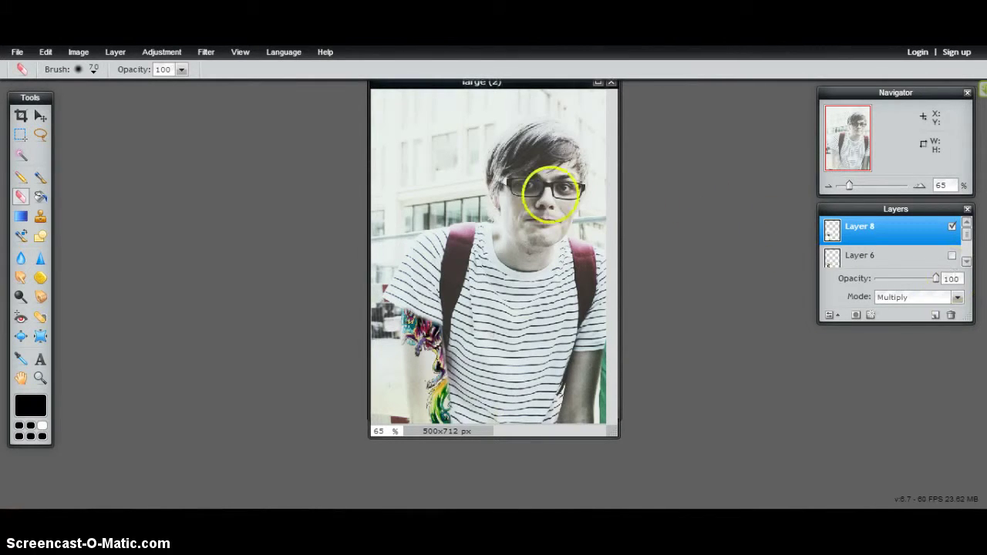
left_click(46, 52)
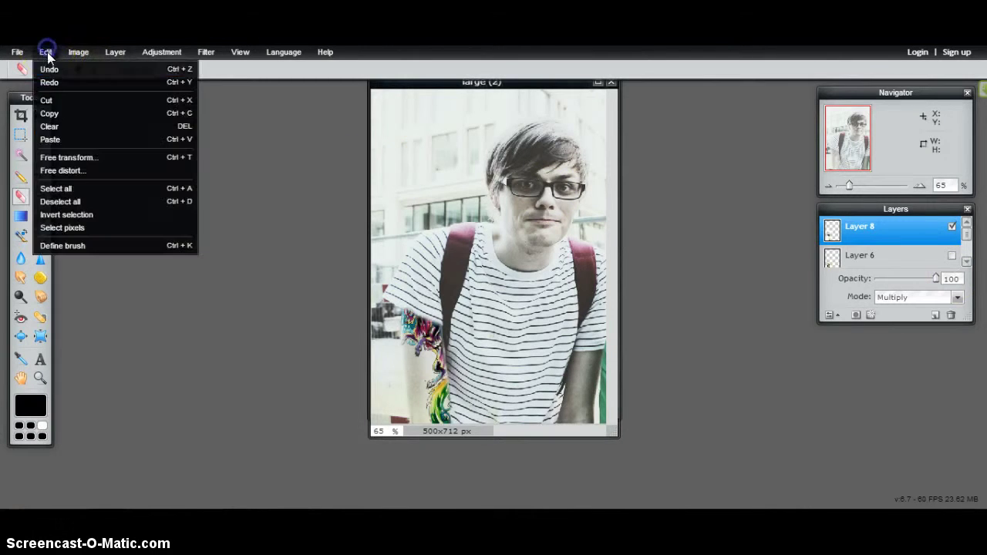
left_click(51, 68)
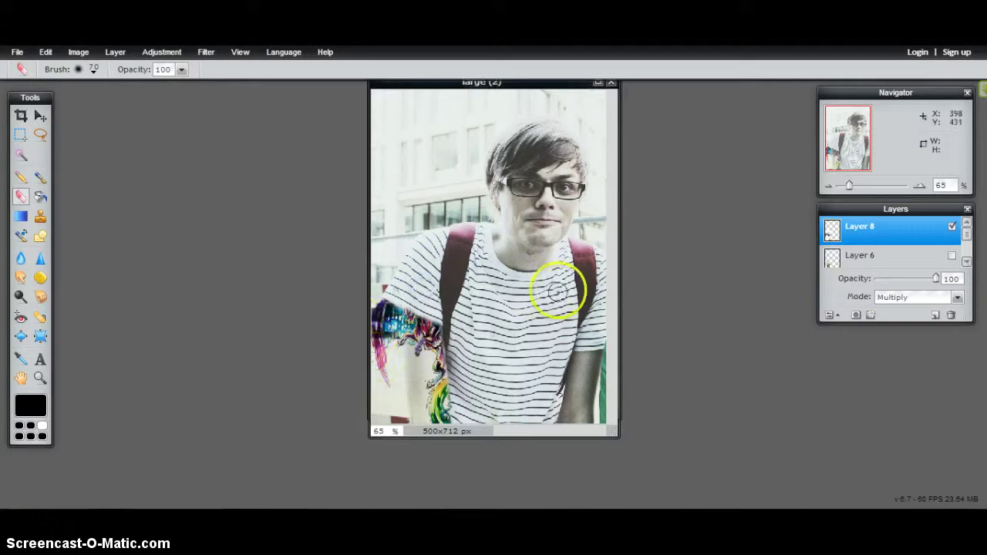
- Erase the wing artwork on the background beside the arm with layer opacity lowered to 27, and restore the opacity to 100
left_click_drag(935, 279, 891, 279)
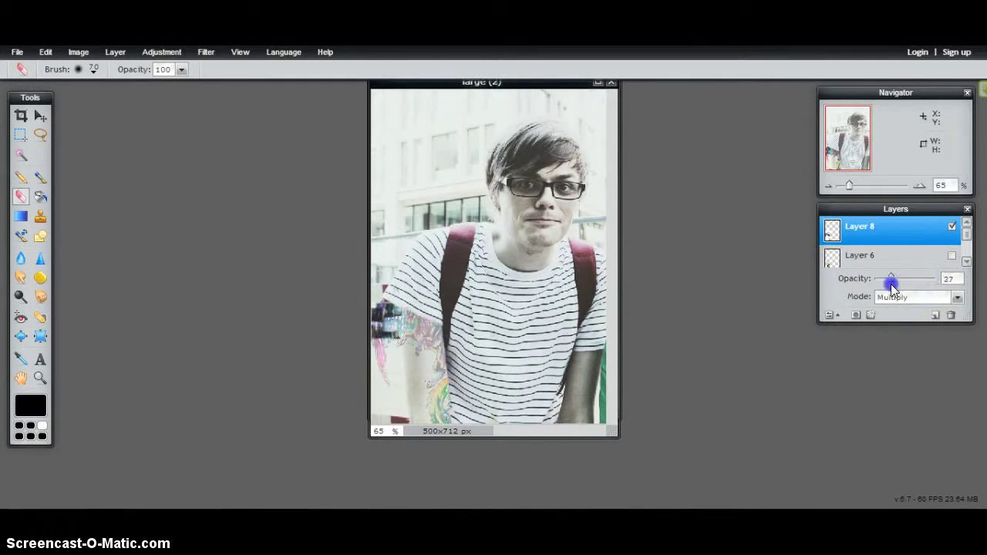
left_click_drag(390, 343, 393, 346)
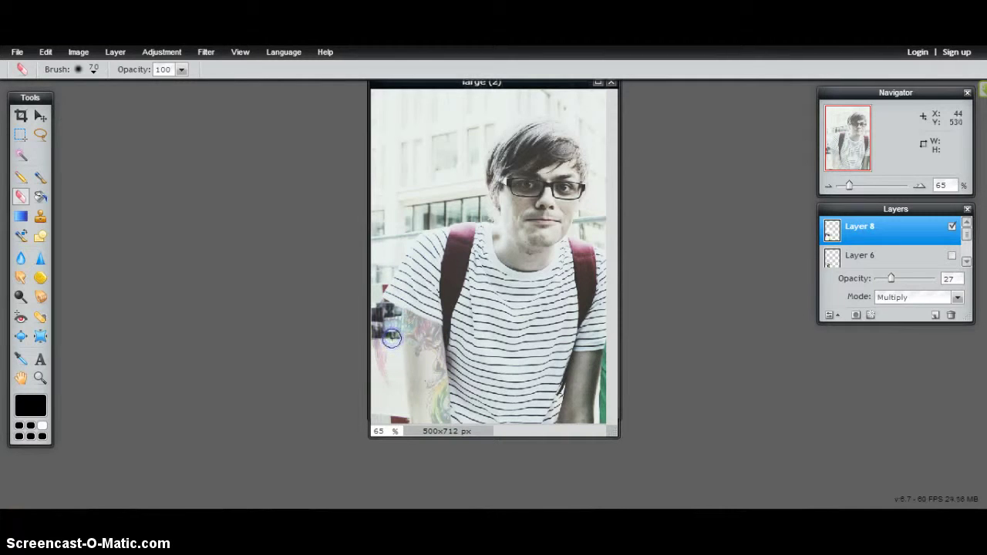
mouse_move(391, 310)
left_mouse_down()
mouse_move(381, 309)
mouse_move(390, 388)
left_mouse_up()
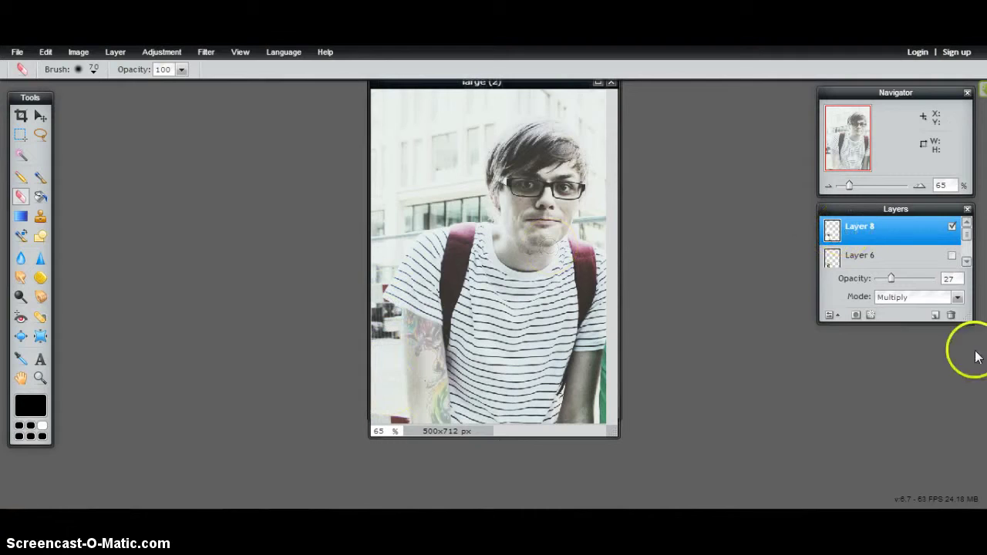
left_click_drag(891, 279, 984, 293)
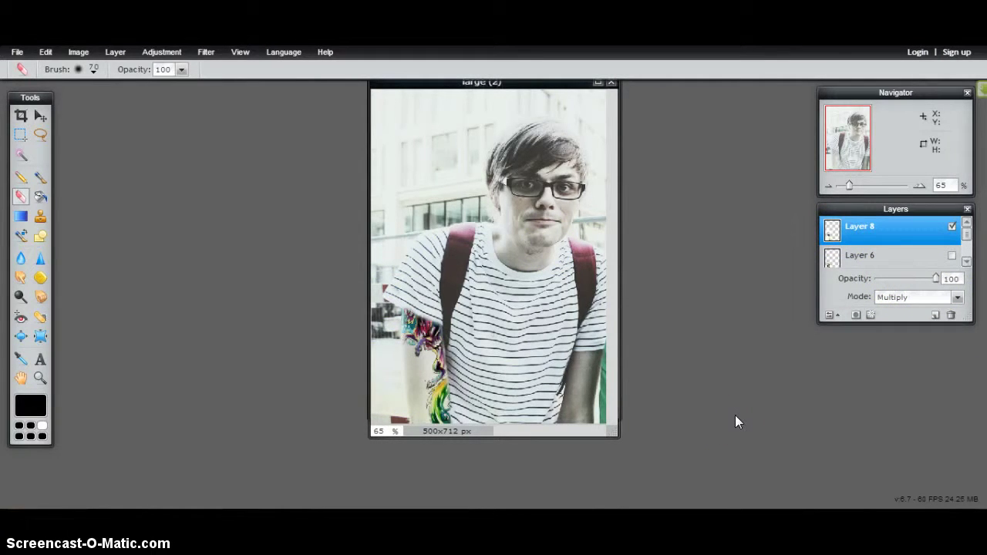
left_click(282, 352)
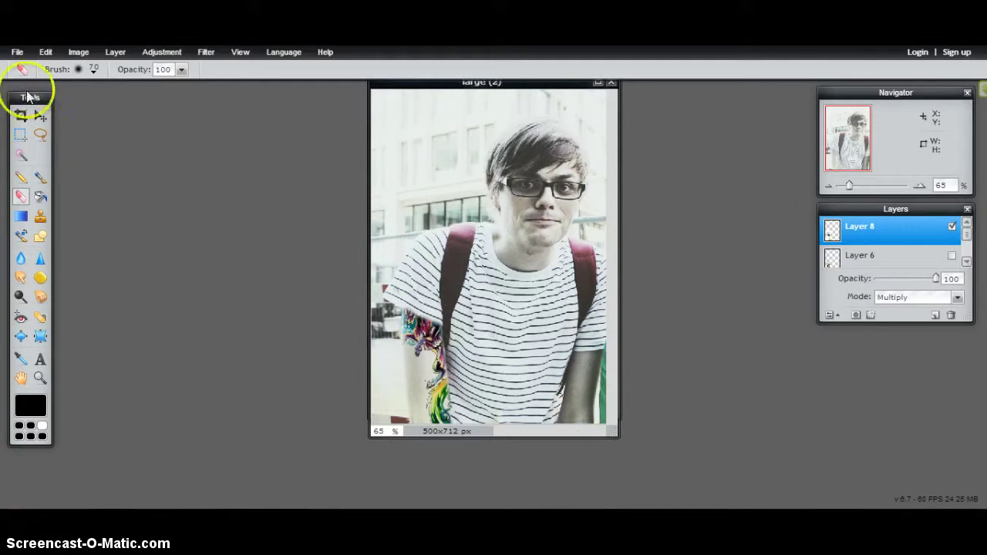
left_click(16, 52)
left_click(23, 78)
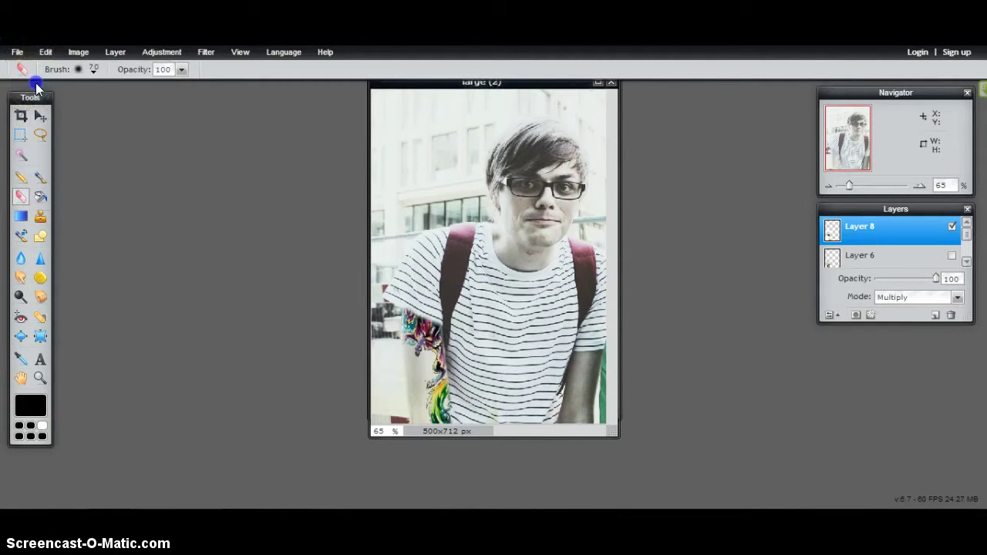
left_click(565, 171)
left_click_drag(566, 172, 568, 254)
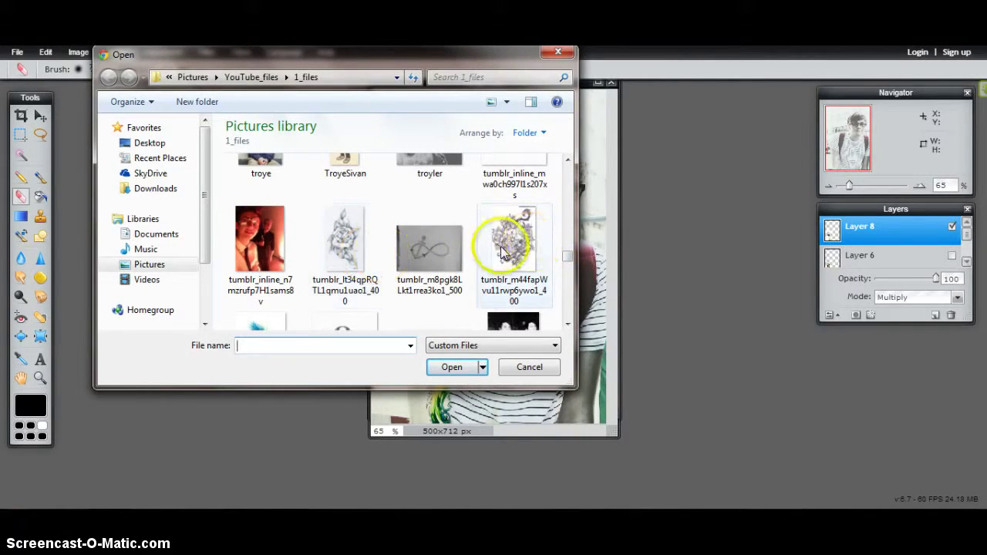
double_click(345, 245)
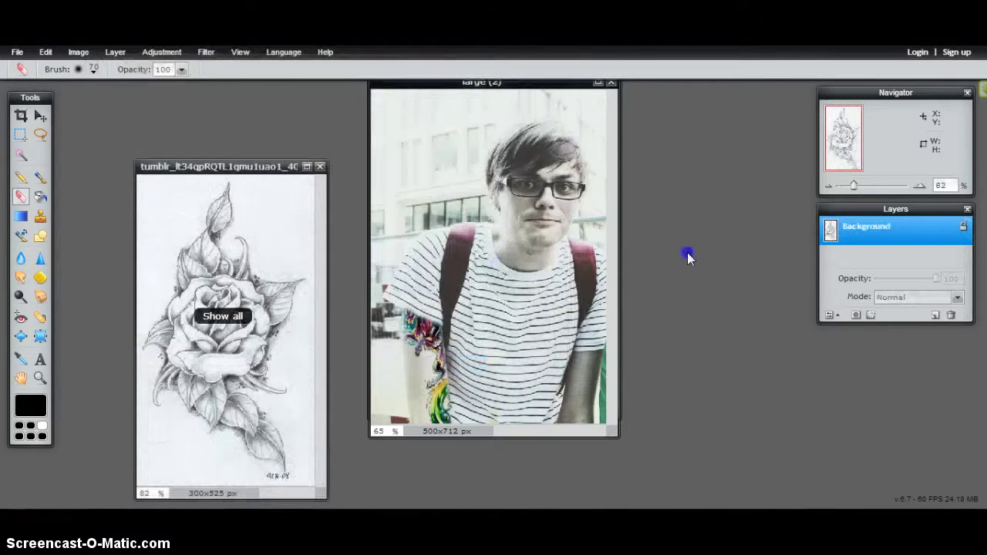
left_click(320, 167)
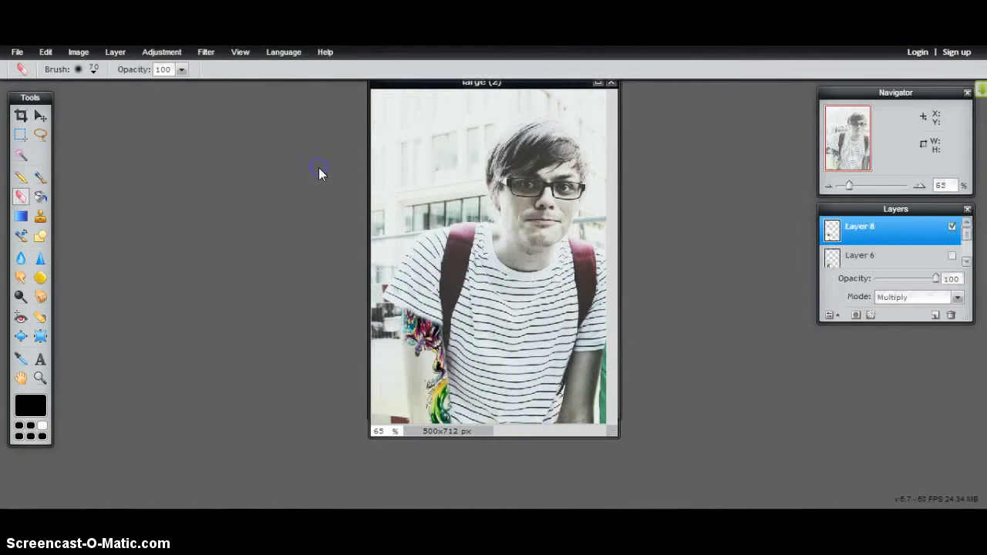
- Open the black-and-white rose drawing from the 1_files folder as a new layer over the photo
left_click(18, 52)
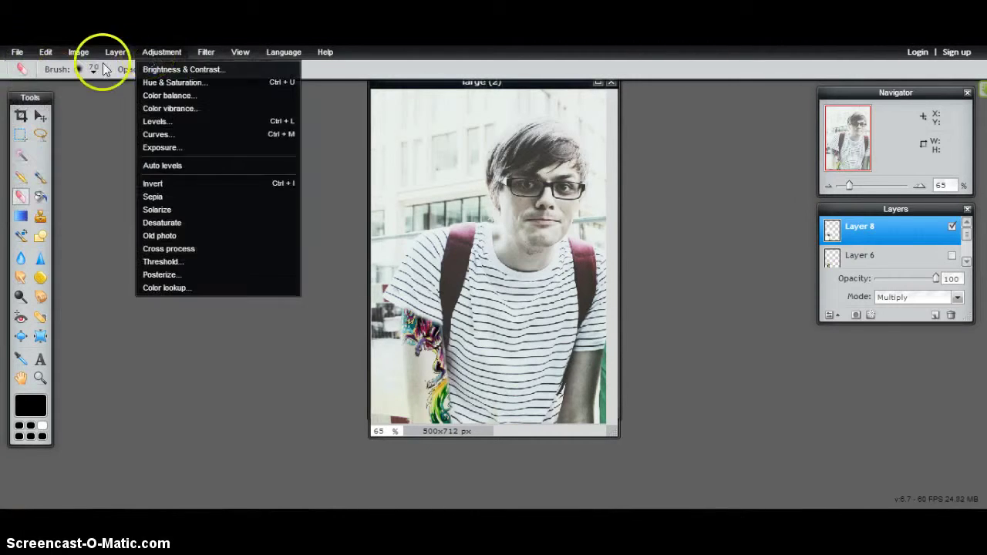
left_click(125, 116)
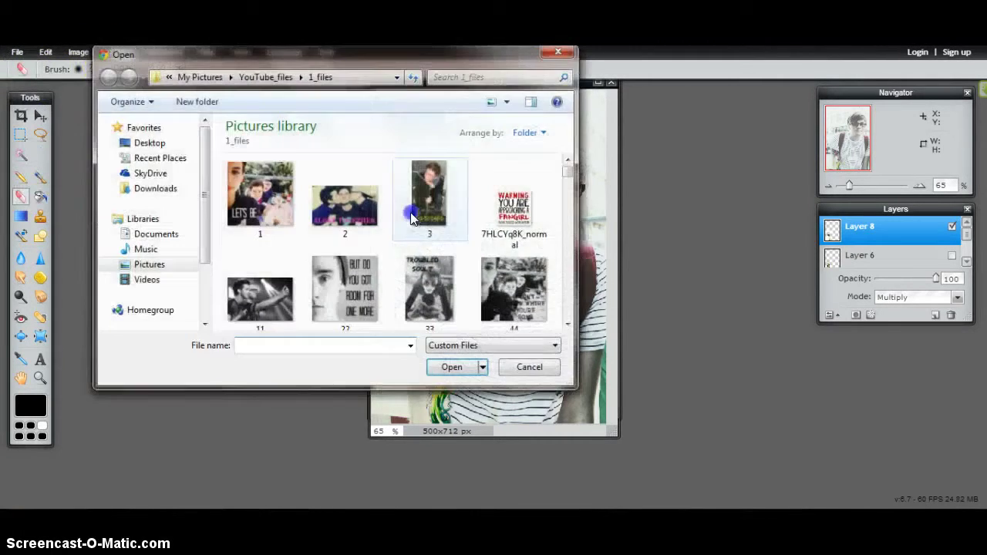
left_click_drag(571, 182, 570, 255)
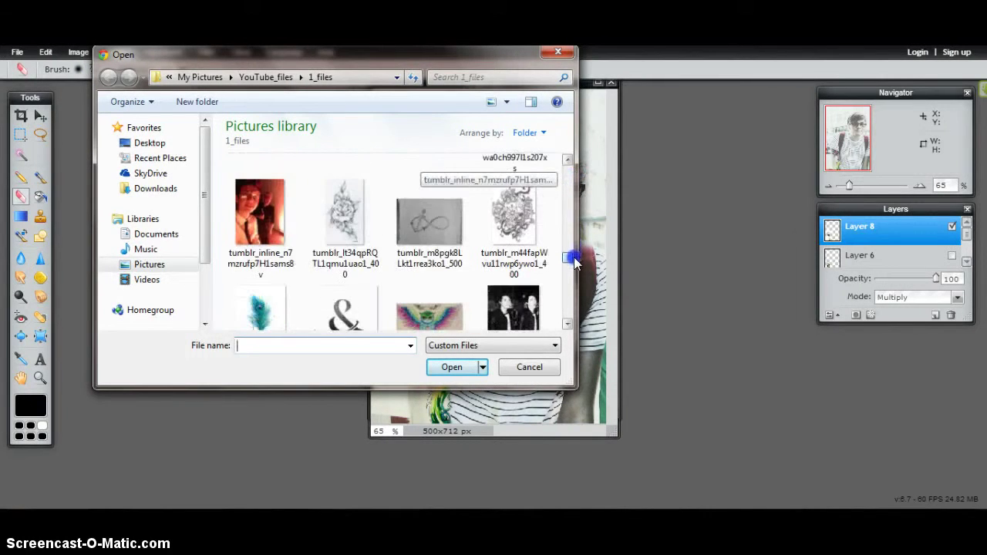
double_click(366, 199)
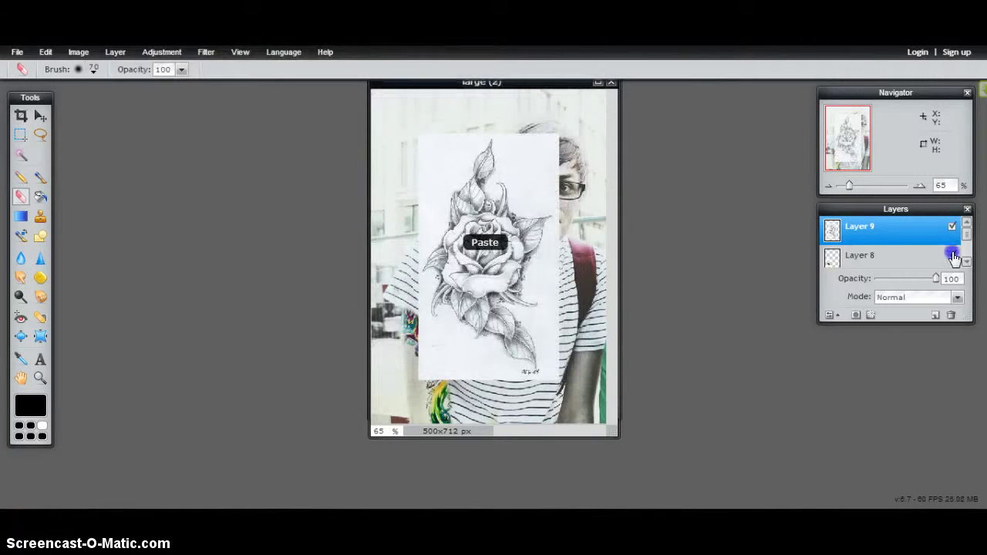
- Try the Overlay blend mode on the rose layer and set it to Multiply
left_click(959, 298)
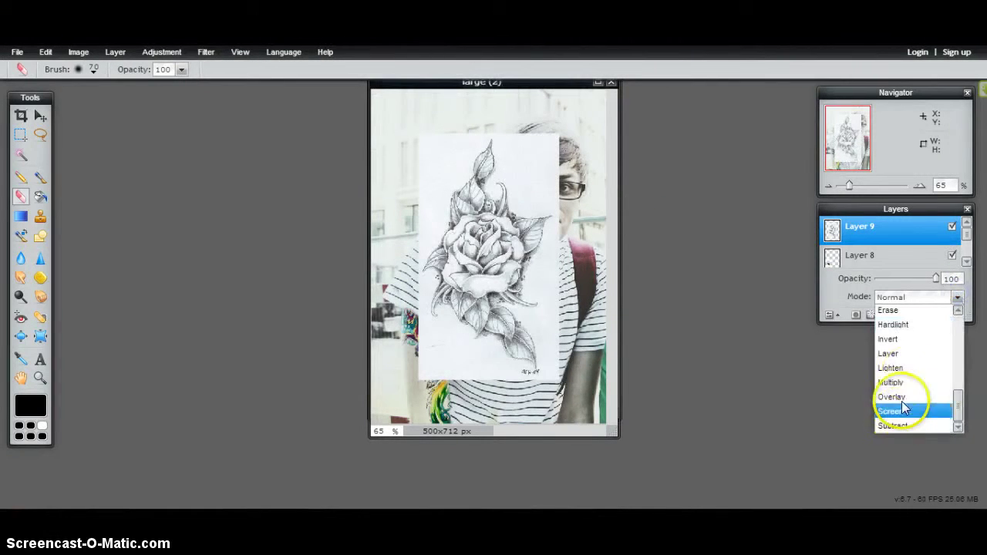
left_click(901, 401)
left_click(959, 298)
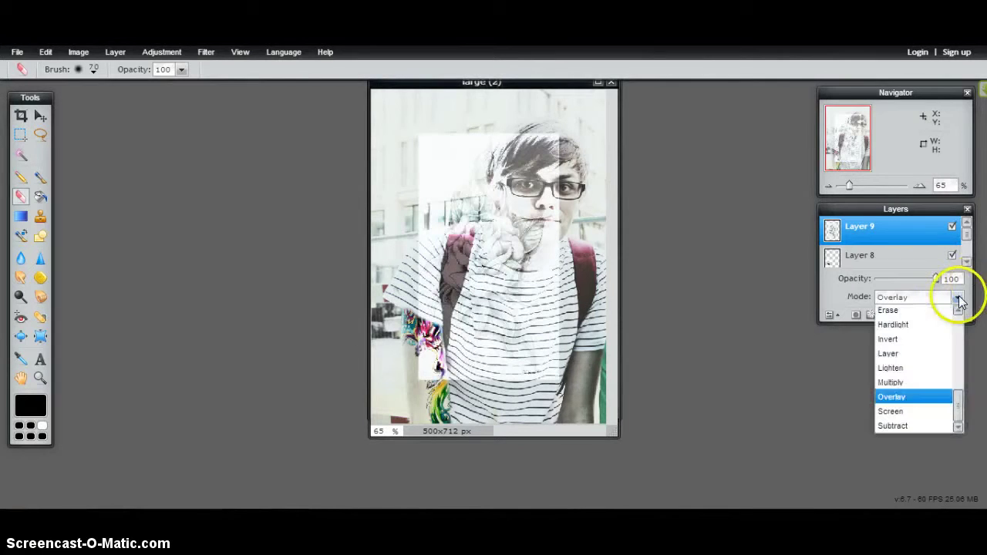
left_click(916, 384)
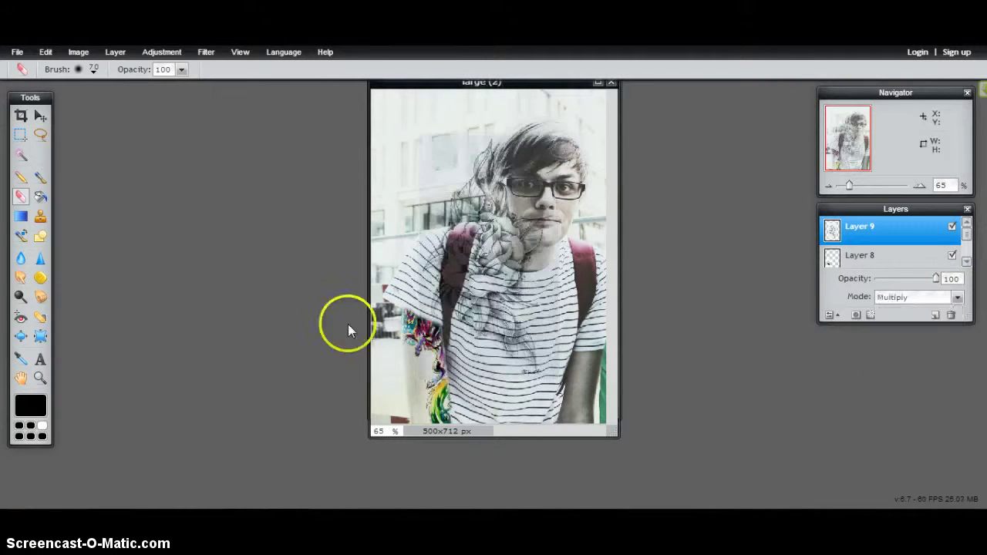
- Free transform the rose layer to shrink it, tilt it along the tattooed arm and place it below the colored artwork, applying the changes
left_click(46, 52)
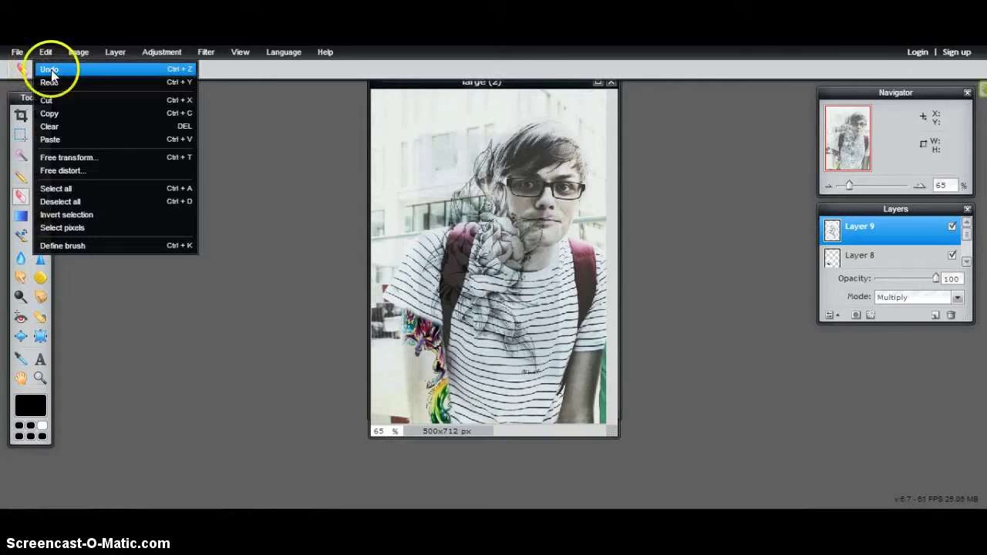
left_click(70, 158)
mouse_move(452, 161)
left_mouse_down()
mouse_move(463, 319)
mouse_move(446, 310)
left_mouse_up()
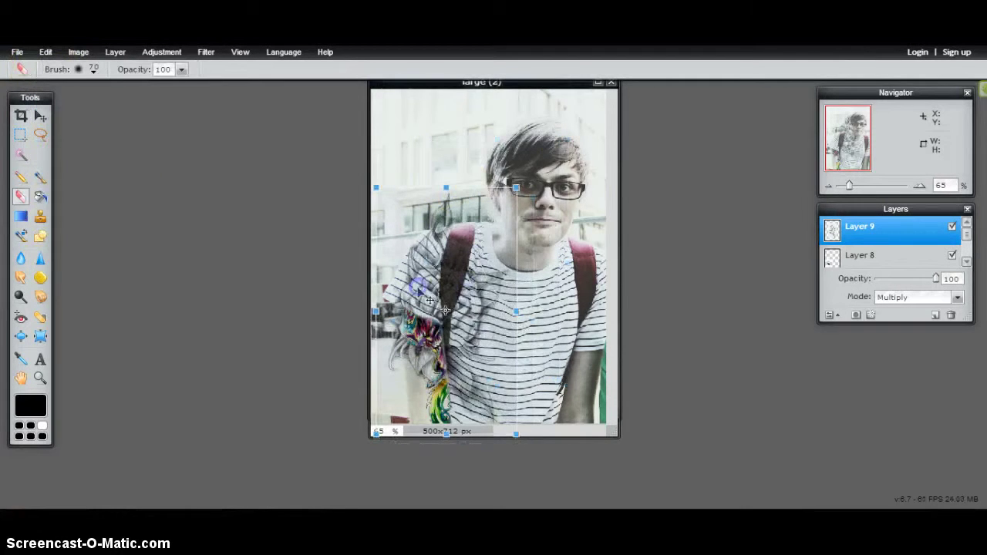
mouse_move(516, 187)
left_mouse_down()
mouse_move(469, 241)
mouse_move(468, 227)
left_mouse_up()
left_click_drag(441, 331, 408, 405)
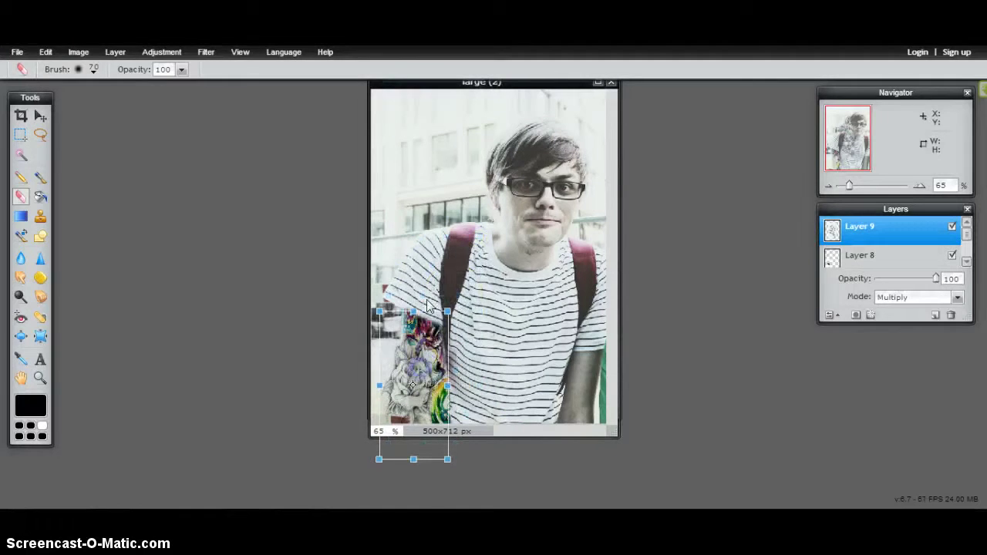
mouse_move(419, 313)
left_mouse_down()
mouse_move(447, 304)
mouse_move(450, 326)
mouse_move(441, 326)
mouse_move(458, 320)
left_mouse_up()
left_click(462, 318)
mouse_move(418, 385)
left_mouse_down()
mouse_move(411, 378)
mouse_move(422, 372)
left_mouse_up()
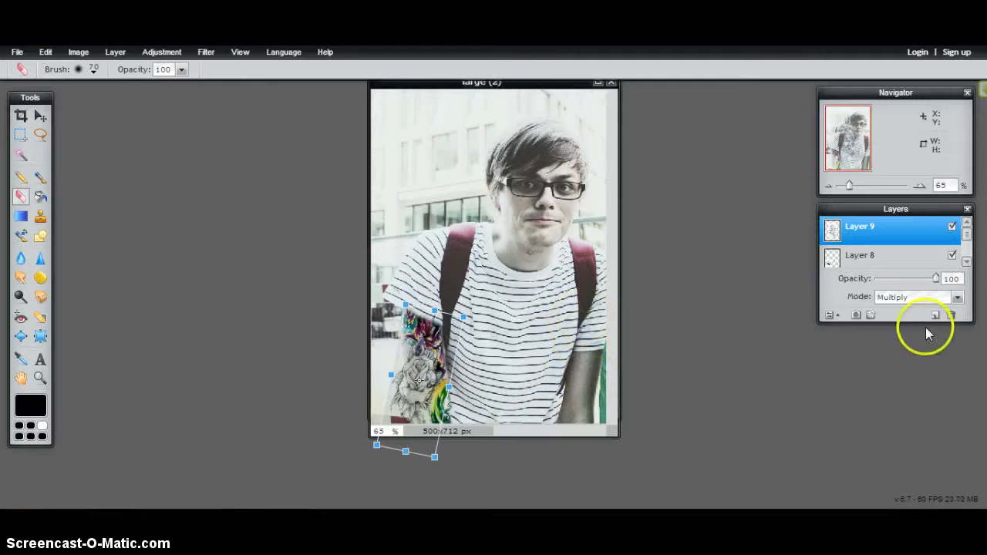
left_click(931, 280)
left_click(449, 306)
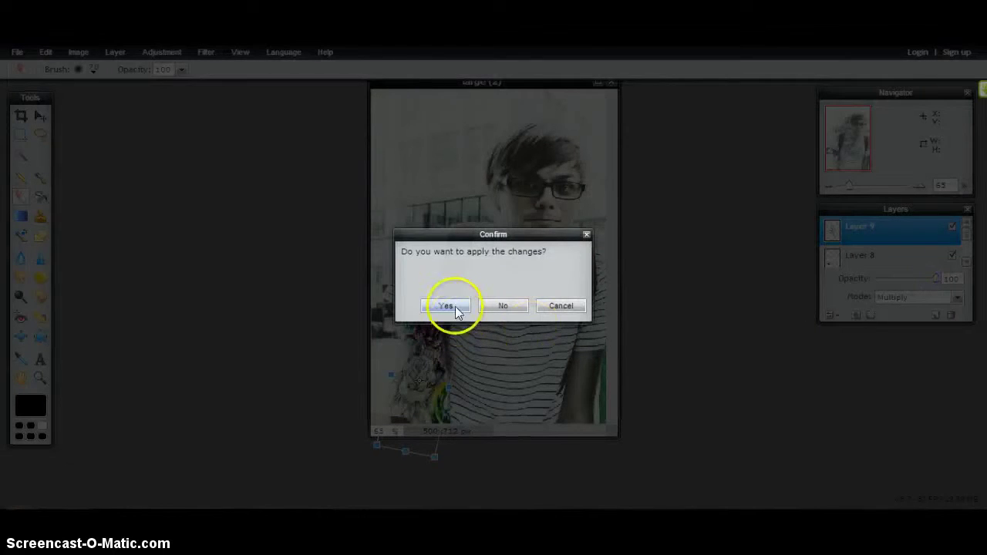
- Lower the rose layer's opacity to 5 and choose the soft 30 eraser brush
left_click_drag(937, 280, 880, 287)
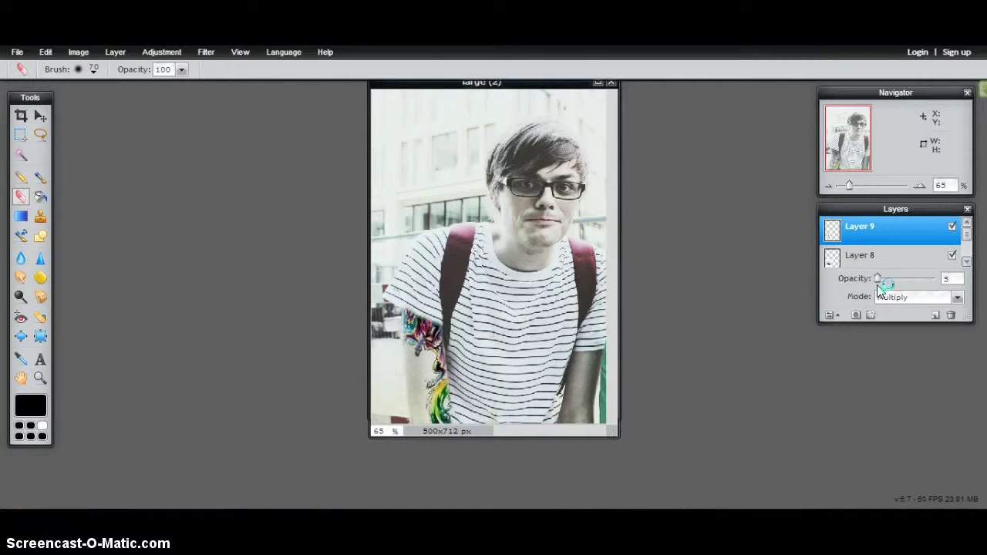
left_click(458, 214)
left_click(203, 280)
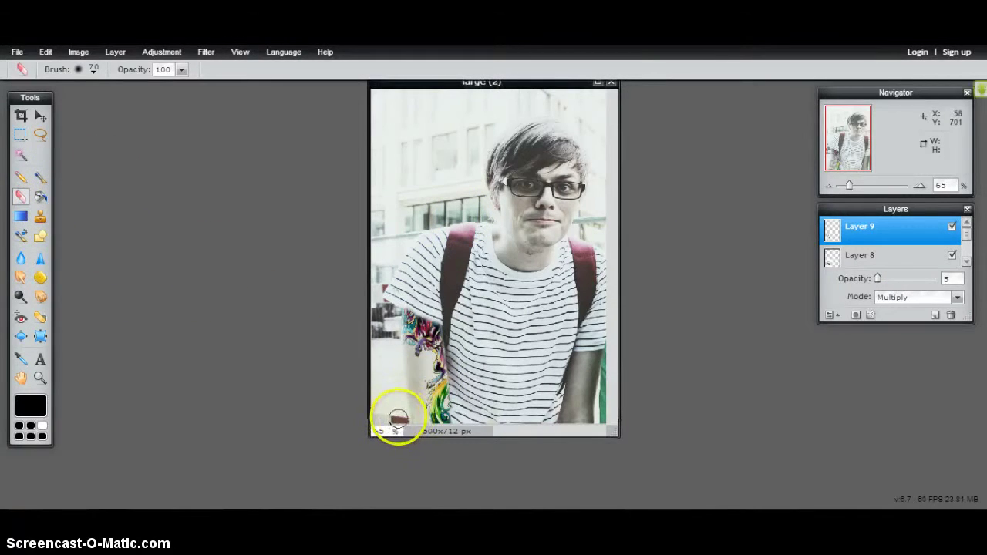
left_click(92, 74)
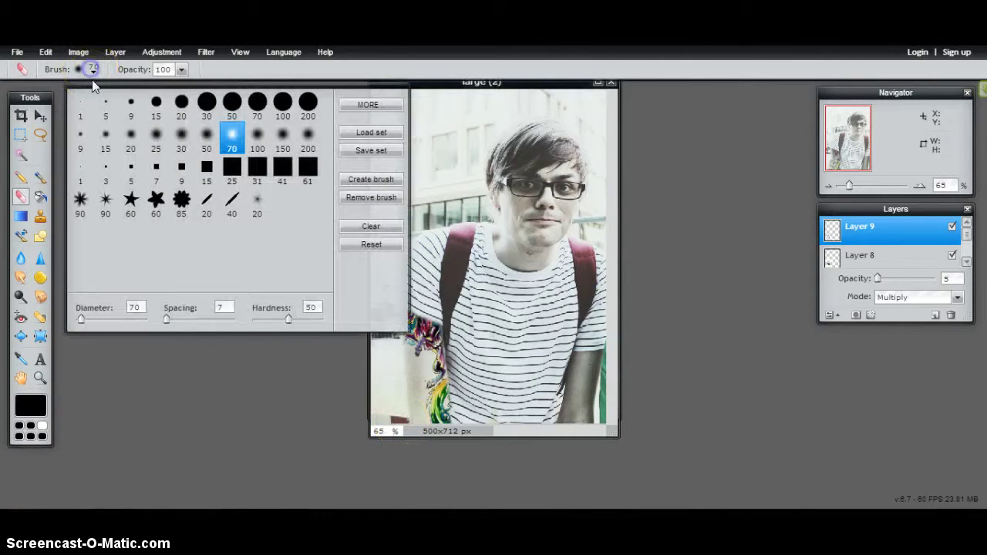
left_click(181, 139)
left_click(615, 171)
- Erase the rose artwork extending beyond the arm's edge onto the background, and raise the layer's opacity to 100
left_click_drag(394, 422, 405, 417)
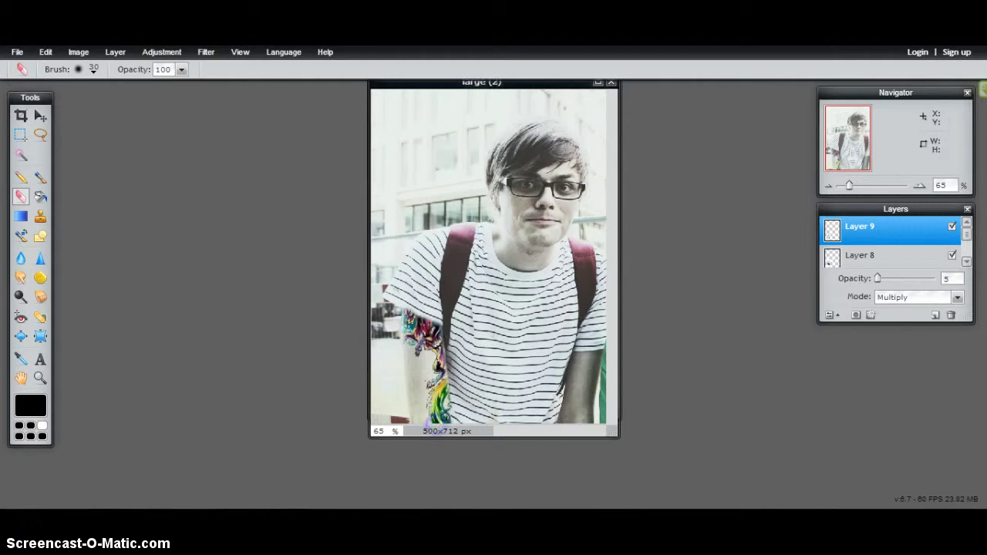
left_click_drag(878, 278, 984, 267)
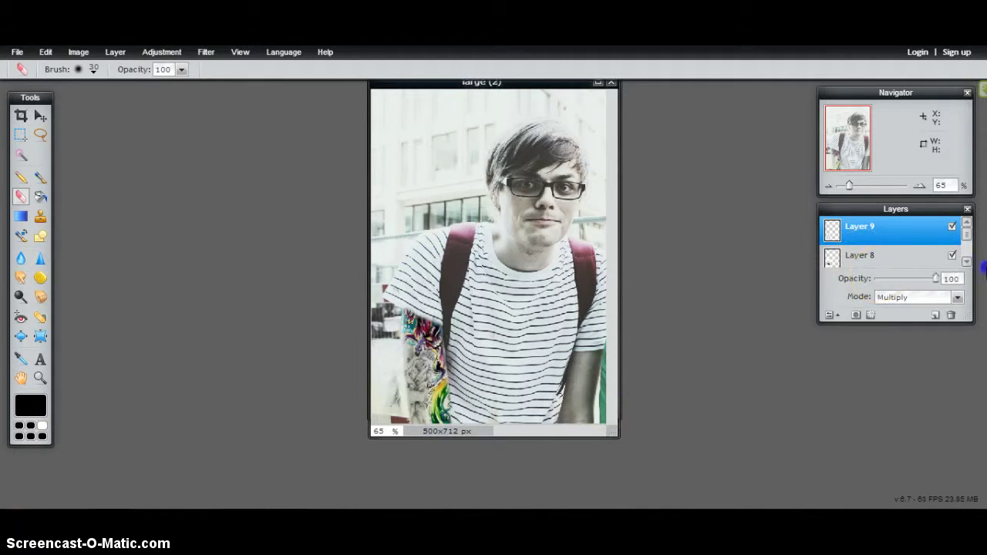
mouse_move(393, 448)
left_mouse_down()
mouse_move(384, 401)
mouse_move(387, 438)
mouse_move(391, 364)
mouse_move(401, 417)
left_mouse_up()
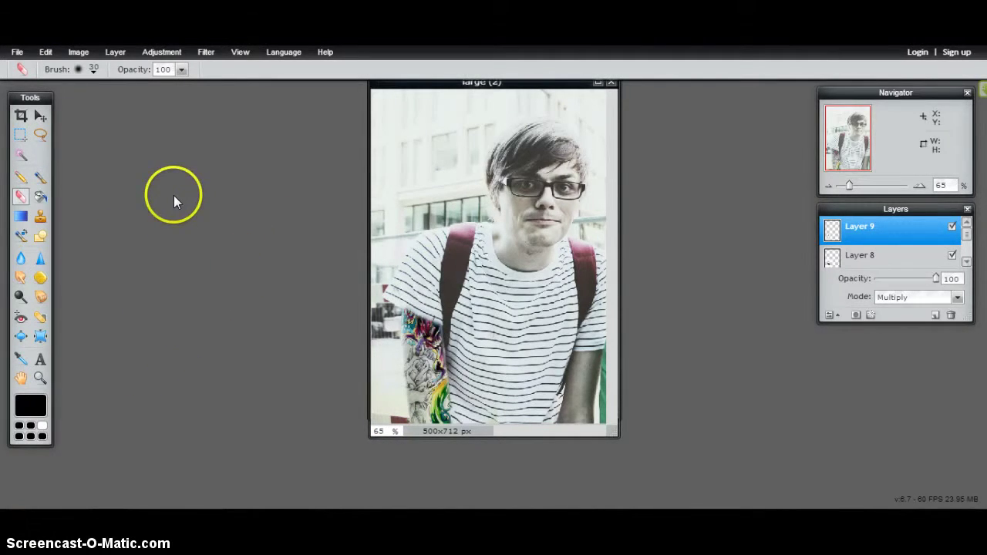
- Open the Of Mice & Men crossed-arrows circle logo from the picture folder as a new layer
left_click(18, 52)
mouse_move(116, 54)
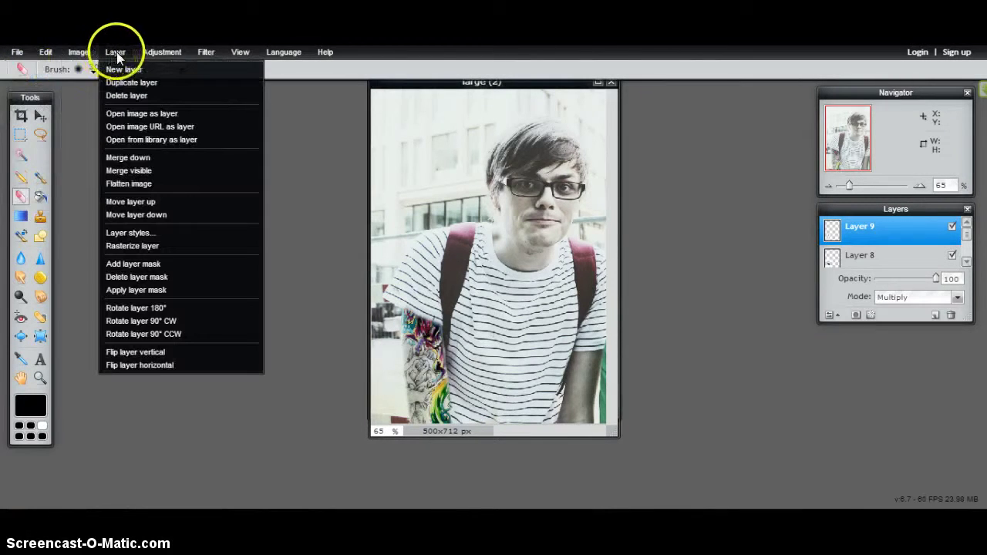
left_click(131, 115)
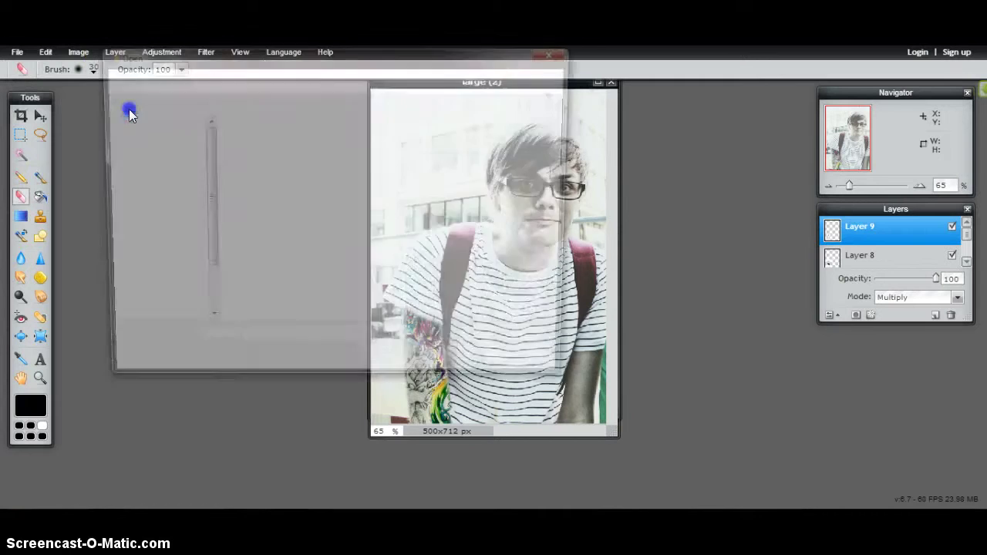
left_click_drag(567, 176, 564, 283)
double_click(407, 218)
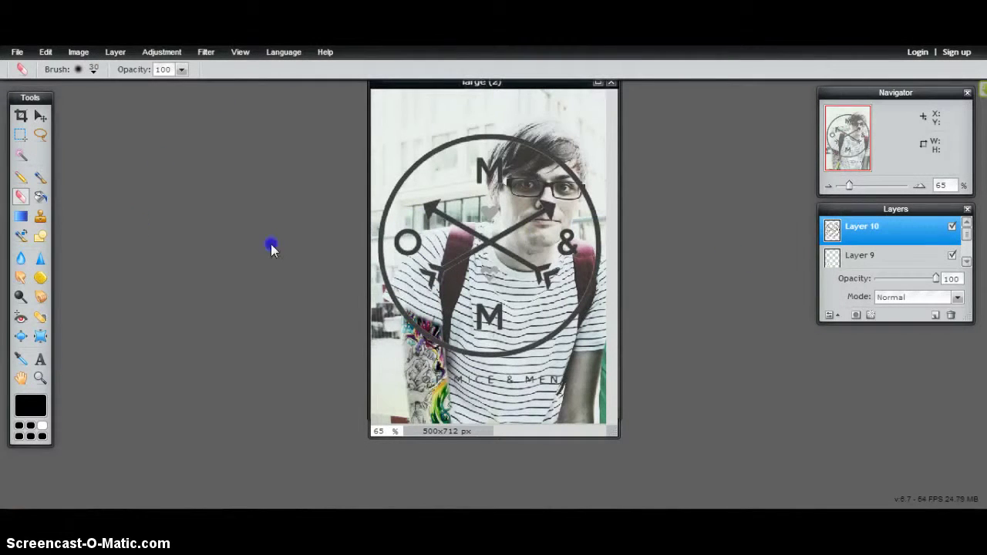
- Free transform the logo layer to about half its size, place it on the lower front of the striped shirt and apply the changes
left_click(40, 115)
mouse_move(471, 246)
left_mouse_down()
mouse_move(512, 297)
mouse_move(469, 249)
left_mouse_up()
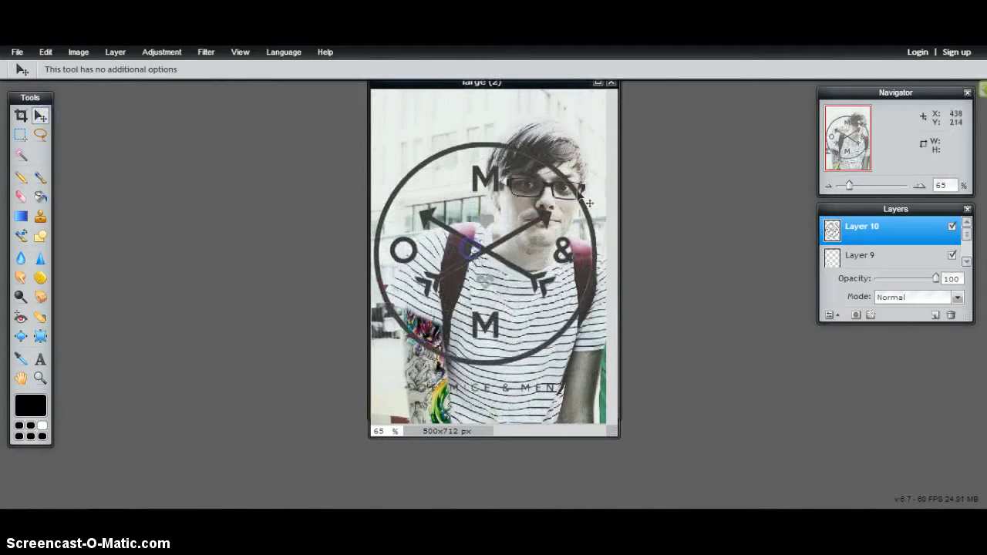
left_click(46, 51)
left_click(77, 157)
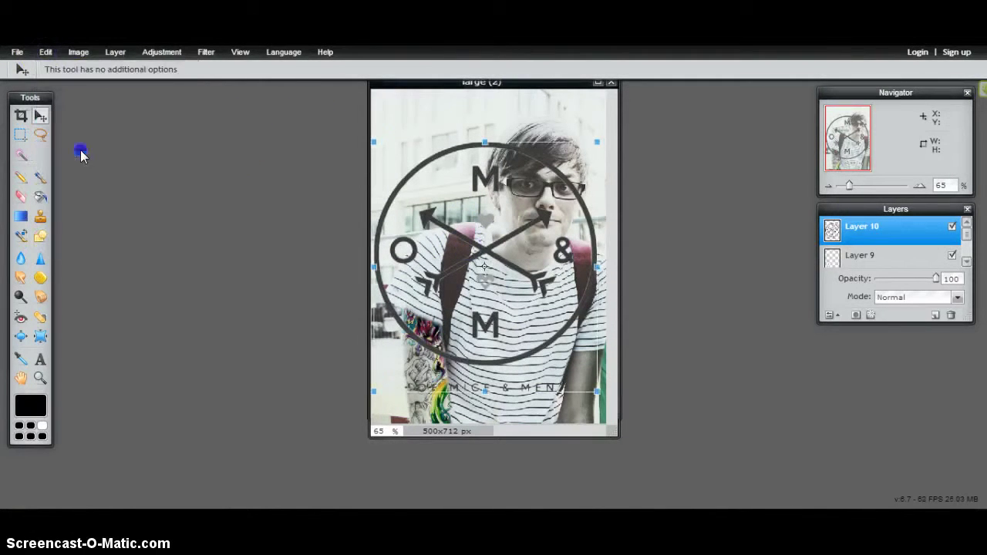
left_click_drag(598, 138, 547, 185)
left_click_drag(489, 253, 525, 382)
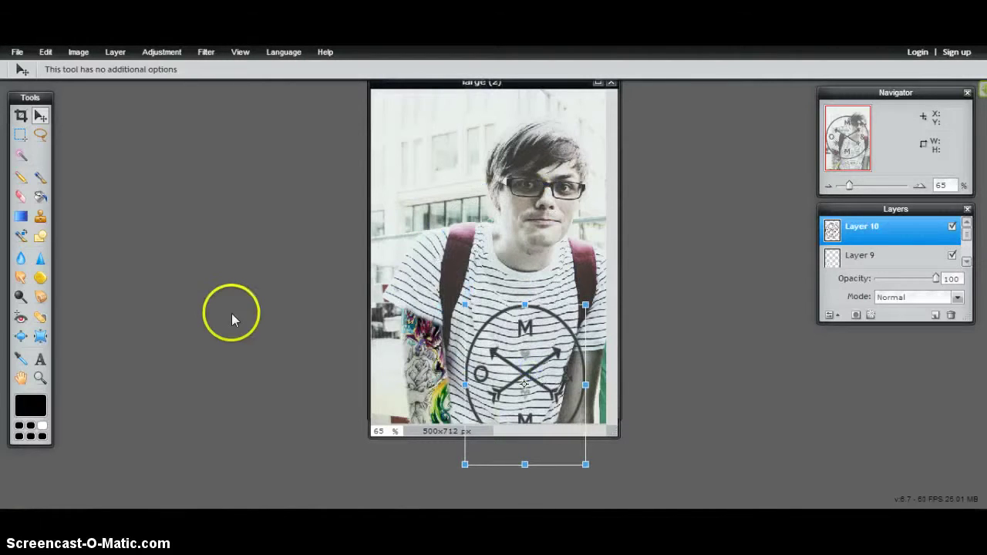
left_click(19, 198)
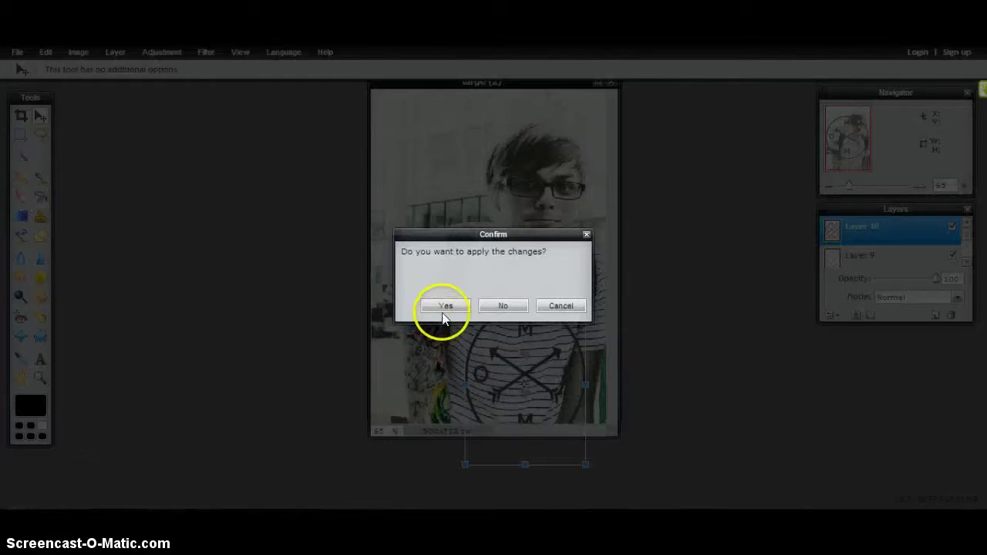
left_click(444, 306)
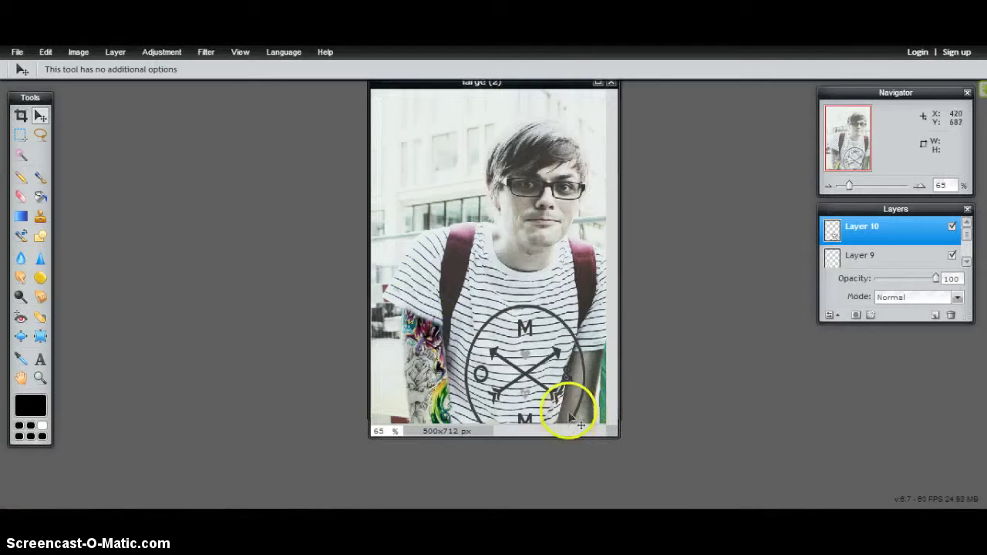
- Erase the part of the logo overlapping the bare arm, and lower the logo layer's opacity to 64
left_click(21, 198)
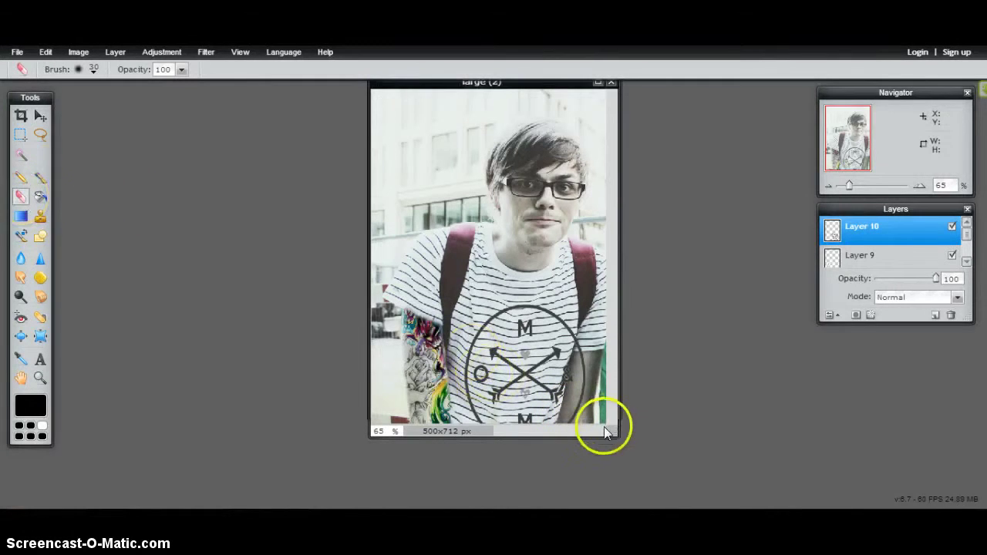
left_click_drag(571, 417, 571, 419)
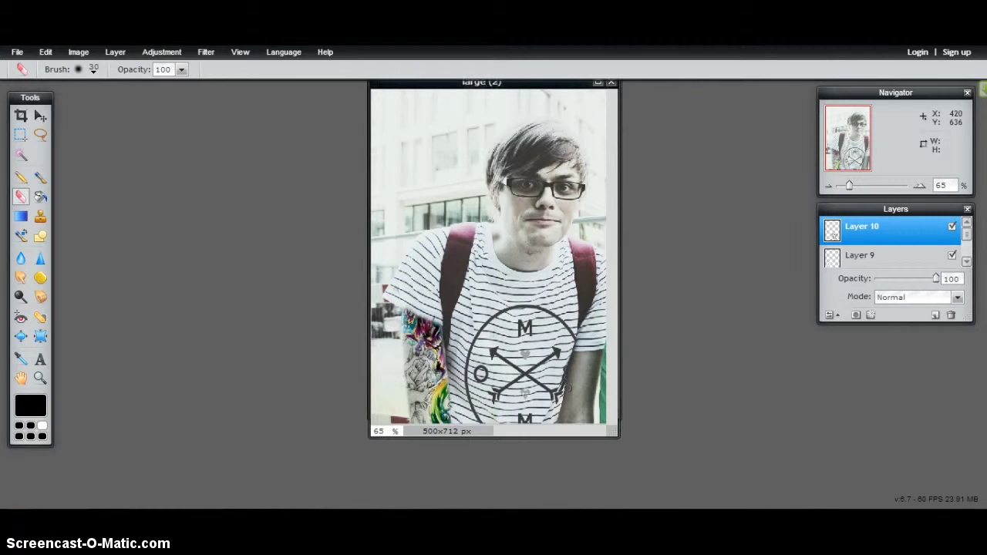
left_click_drag(936, 279, 914, 284)
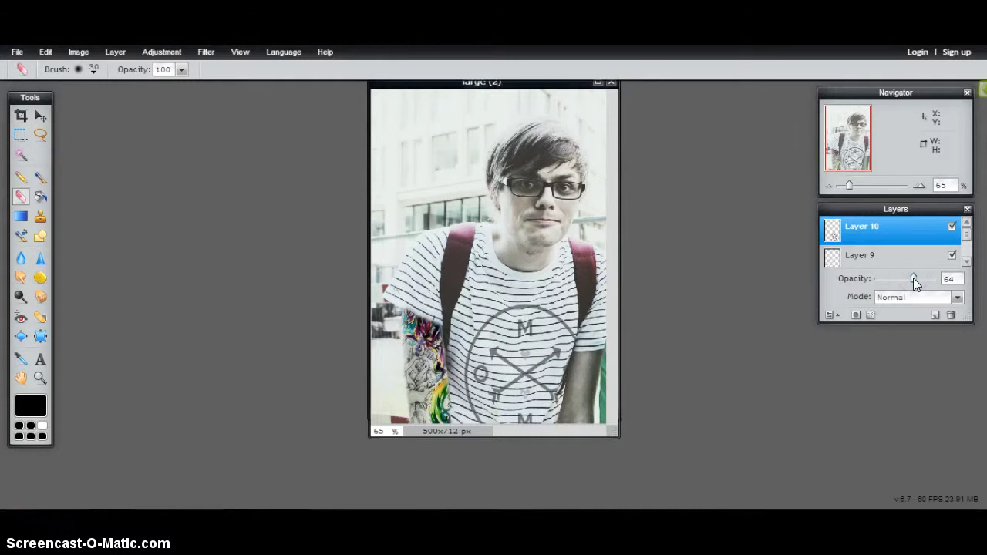
- Move the large (2) image window aside and bring the large (3) photo window forward in full view
left_click_drag(547, 82, 545, 90)
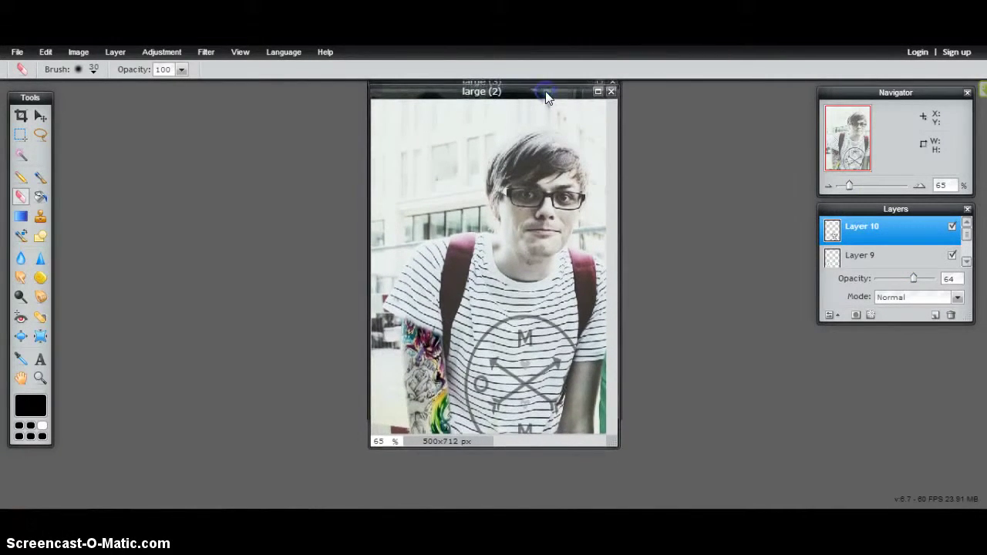
left_click_drag(546, 92, 168, 82)
left_click(456, 83)
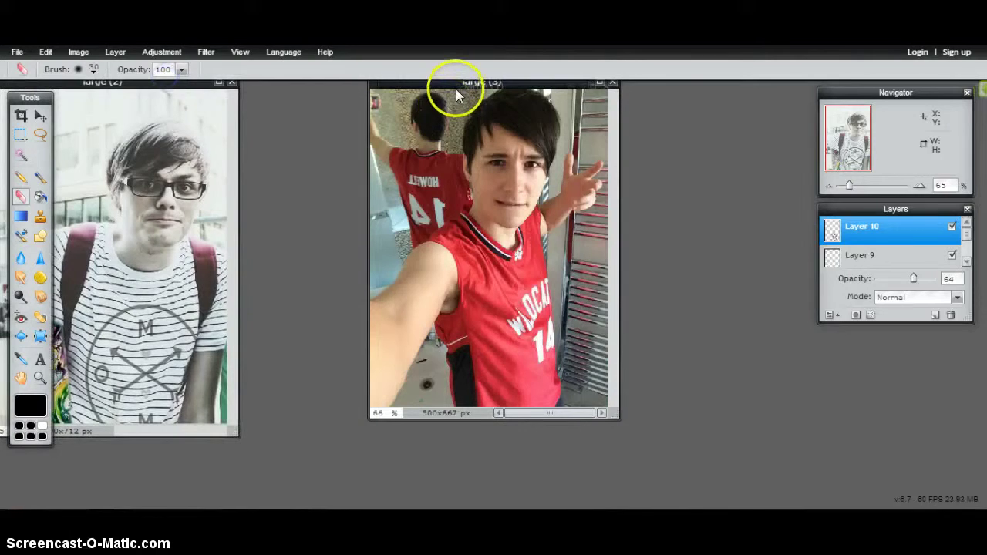
left_click_drag(456, 82, 456, 104)
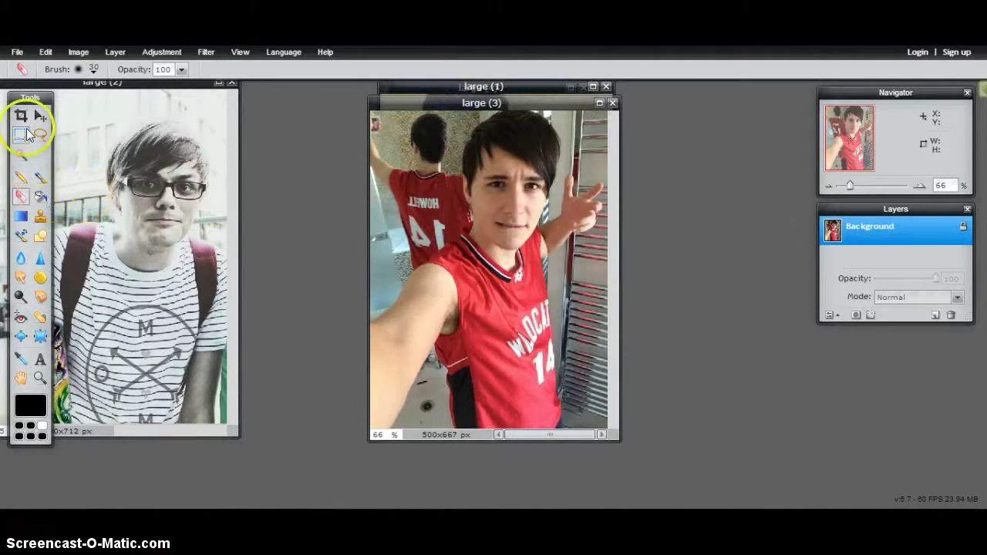
- Add a centre-aligned three-line caption over the jersey with the man's name, AKA and "DANISNOTONFIRE"
left_click(41, 359)
left_click(430, 256)
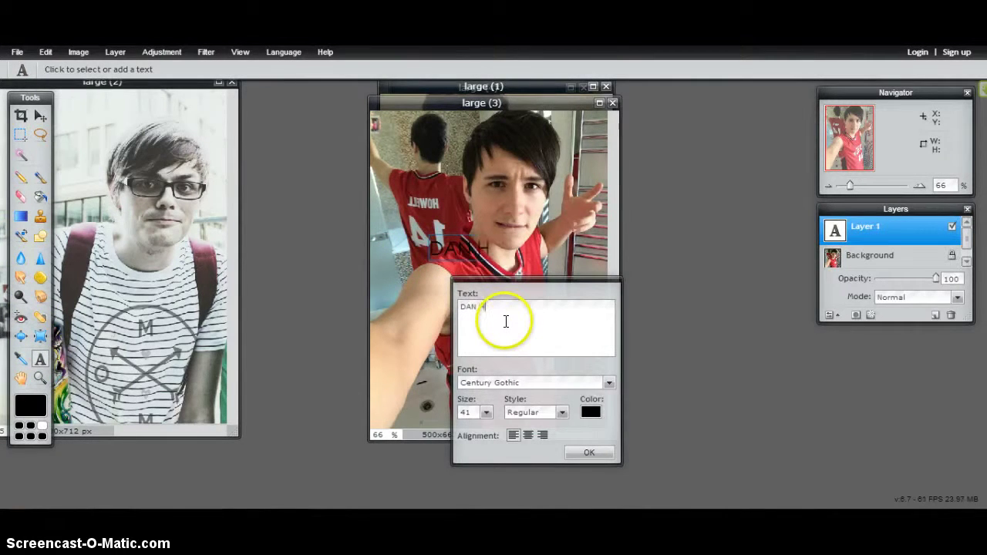
type("DAN HOWELL")
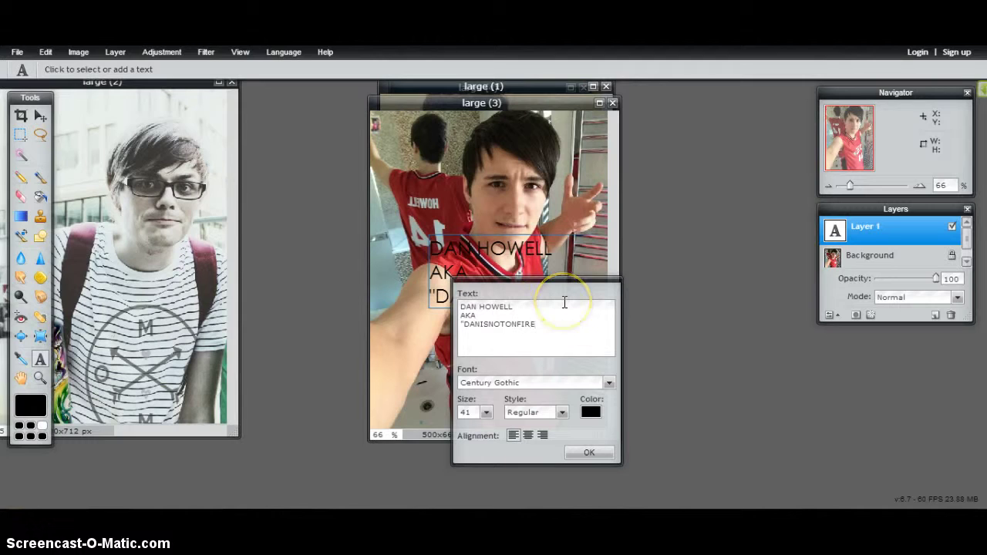
type("\"")
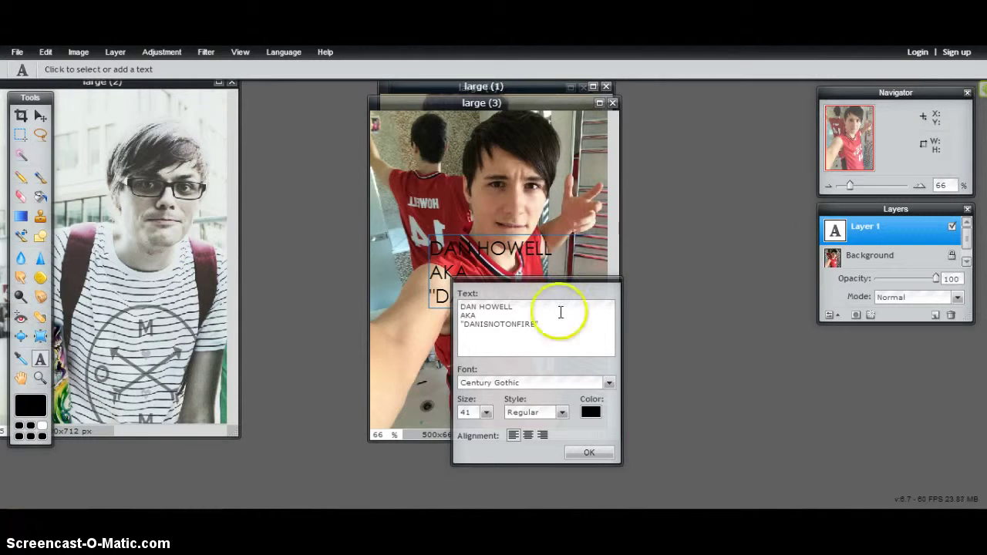
left_click(528, 435)
left_click_drag(561, 278, 770, 180)
left_click_drag(510, 250, 526, 312)
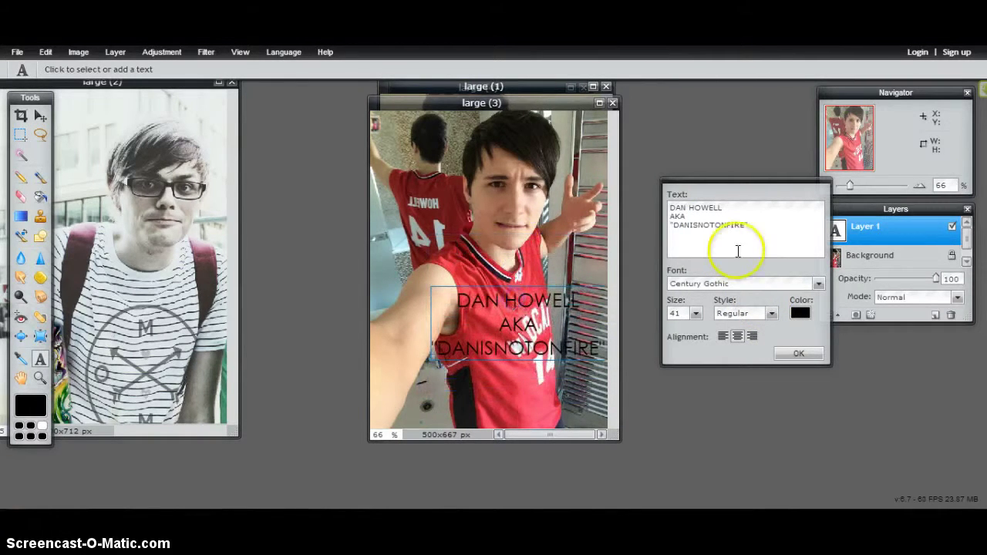
- Delete all the caption text so the text layer is discarded
left_click_drag(756, 224, 599, 170)
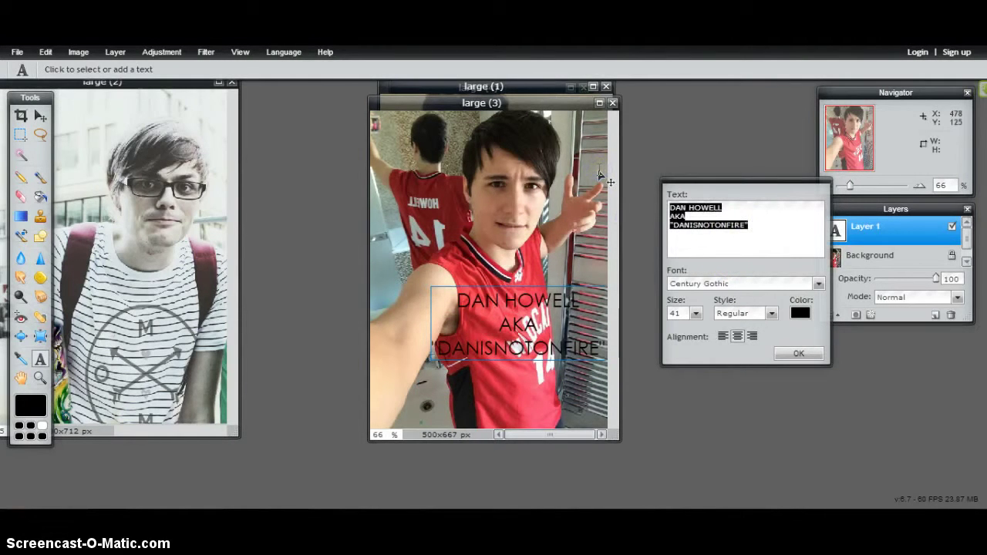
key("BackSpace")
left_click(799, 354)
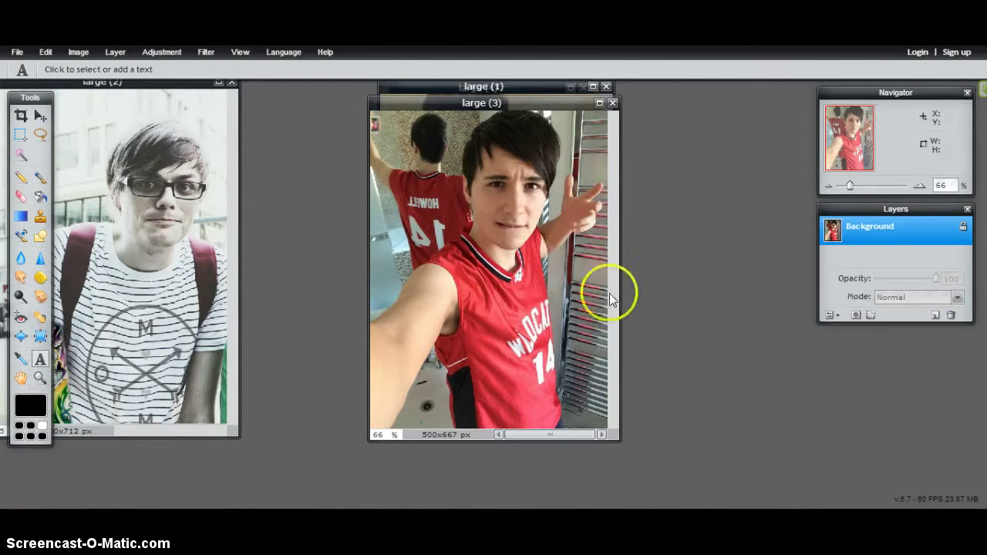
- Open the skull-and-roses drawing tumblr_m44fapWvu11rwp6ywo1_400 as a new layer and set its blend mode to Multiply
left_click(45, 53)
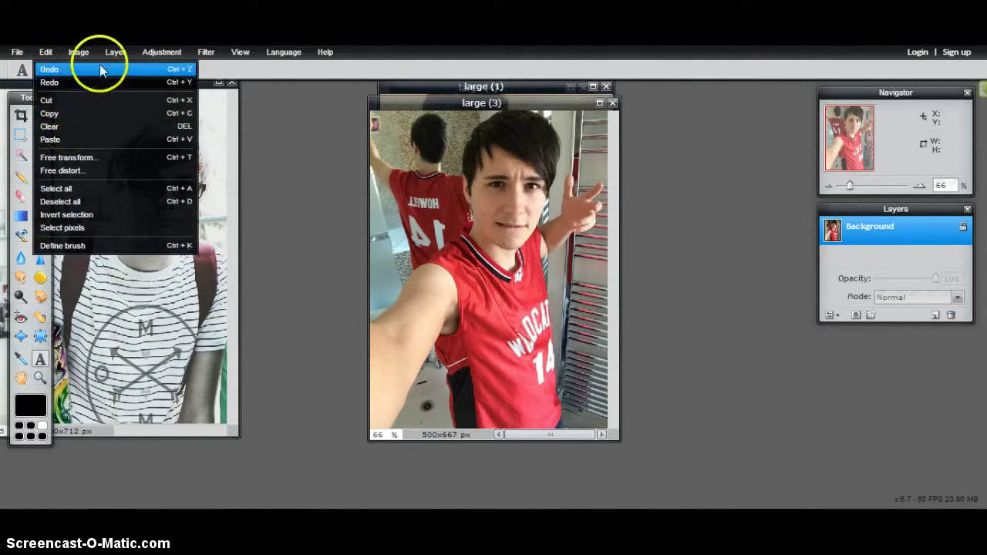
mouse_move(113, 51)
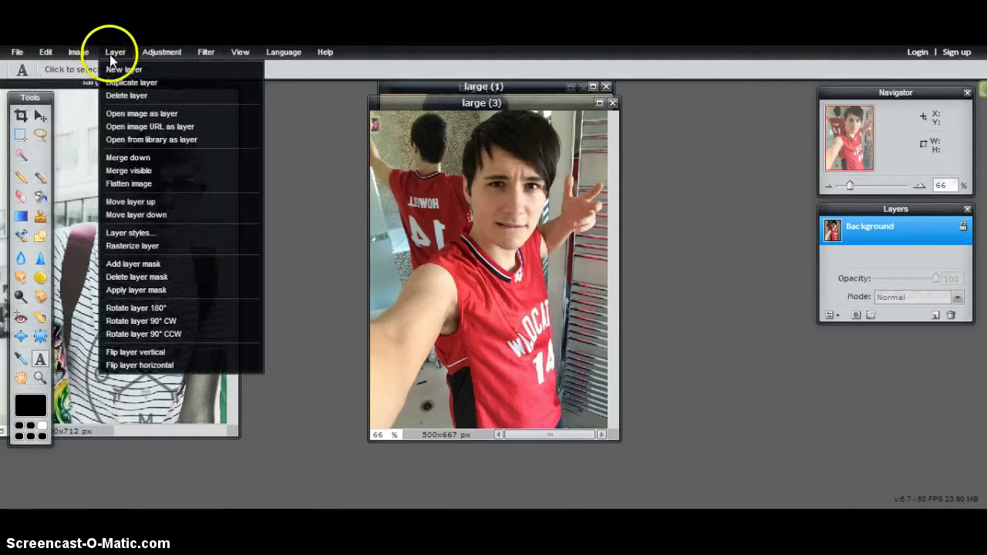
left_click(140, 113)
left_click_drag(562, 171, 568, 260)
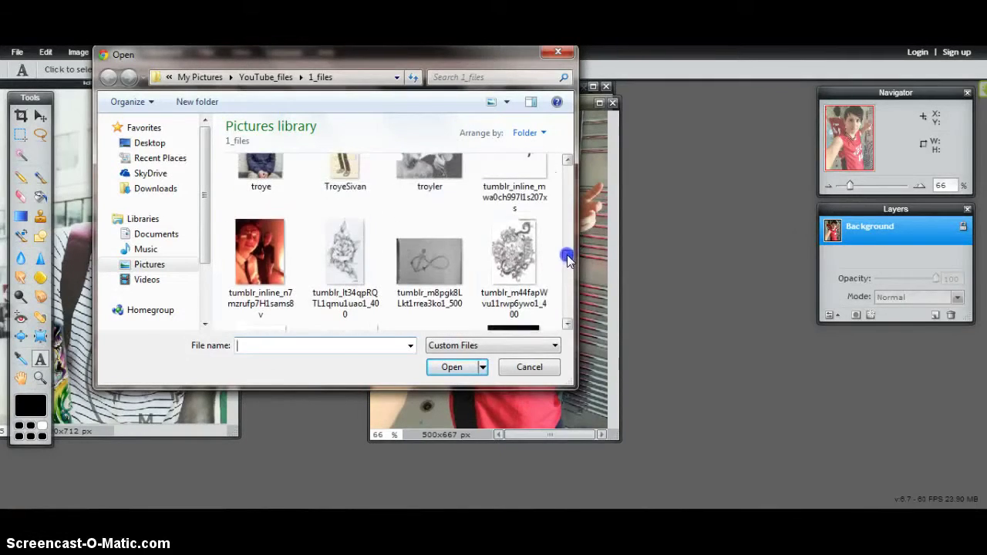
double_click(520, 255)
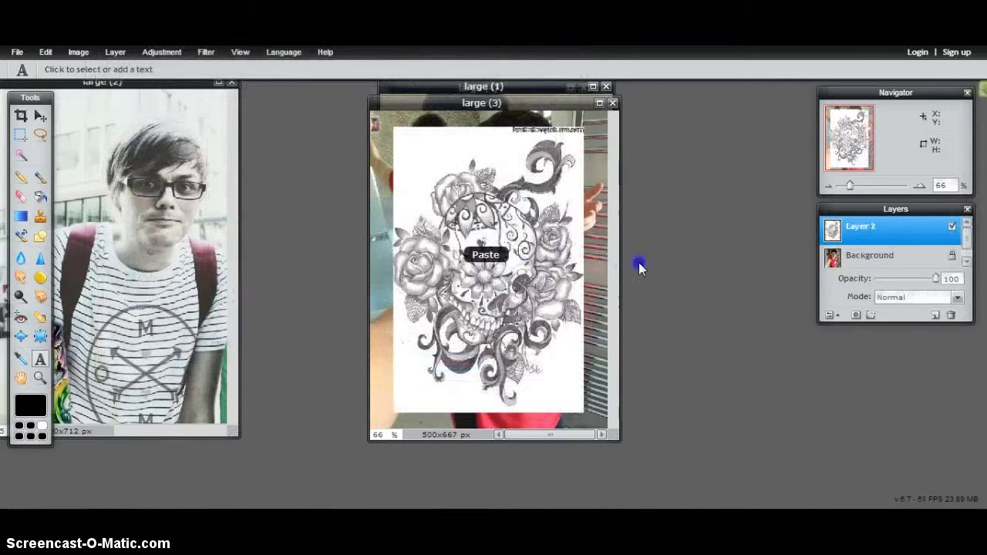
left_click(957, 298)
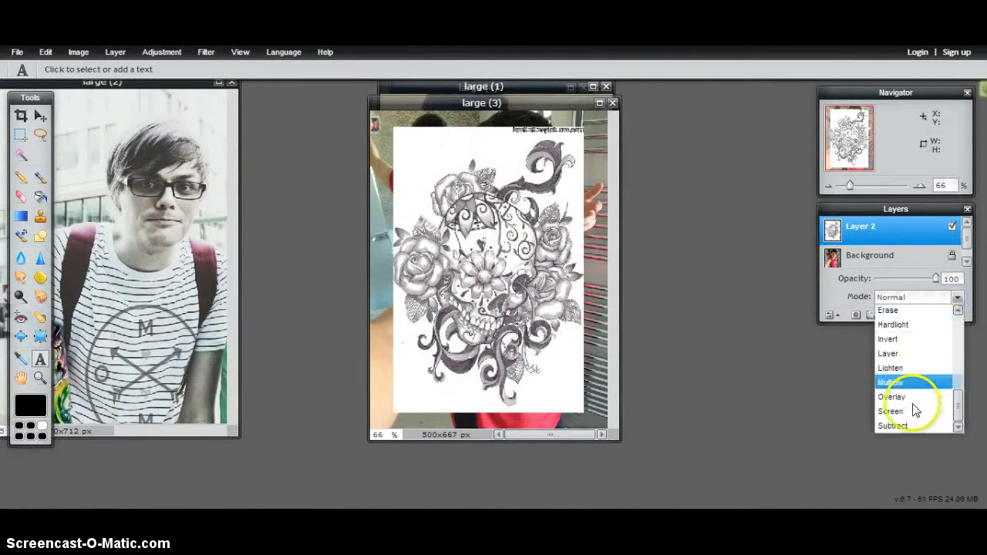
left_click(910, 382)
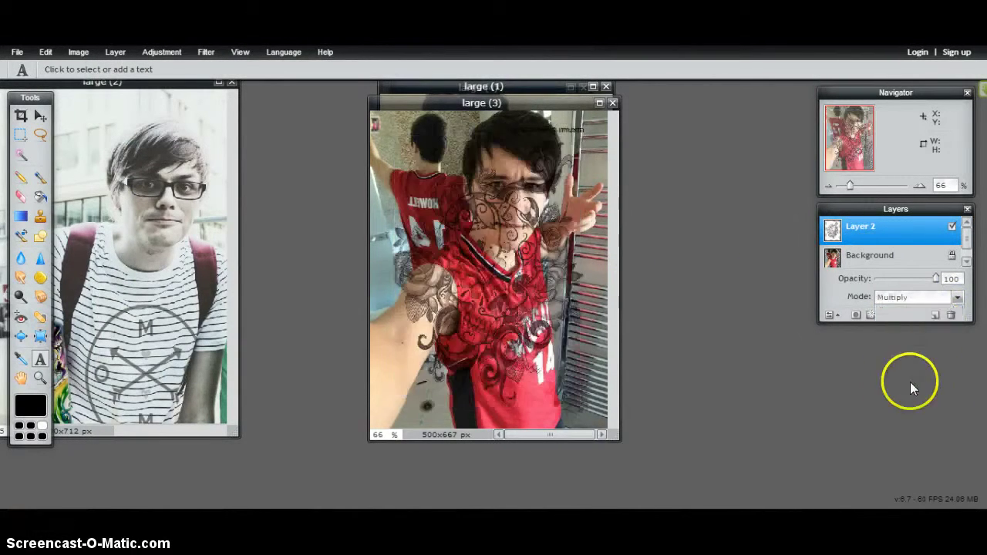
- Free transform the drawing layer, shrinking and tilting it to cover the man's outstretched arm, and apply the changes
left_click(47, 53)
left_click(69, 158)
left_click_drag(360, 193, 428, 262)
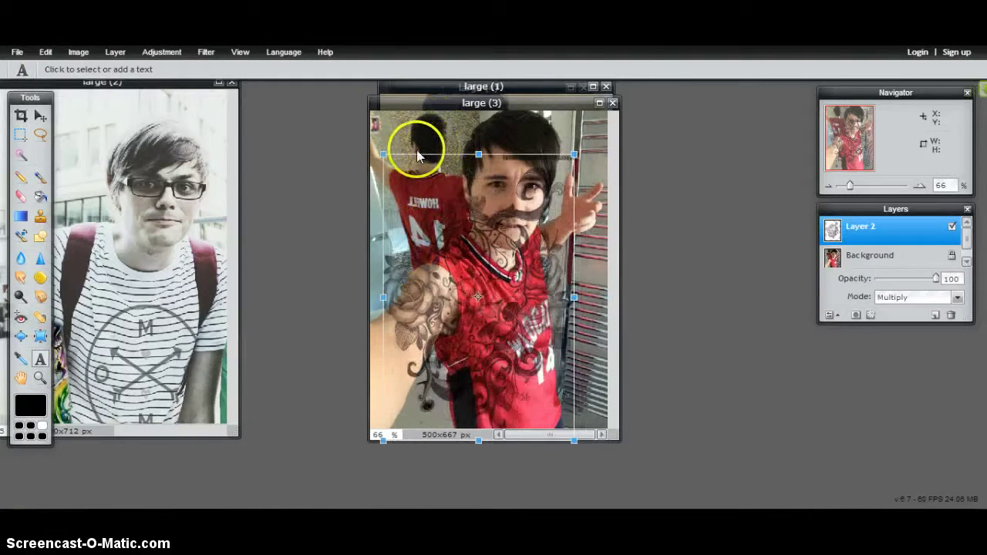
left_click_drag(399, 147, 408, 324)
left_click(546, 226)
left_click_drag(546, 226, 520, 241)
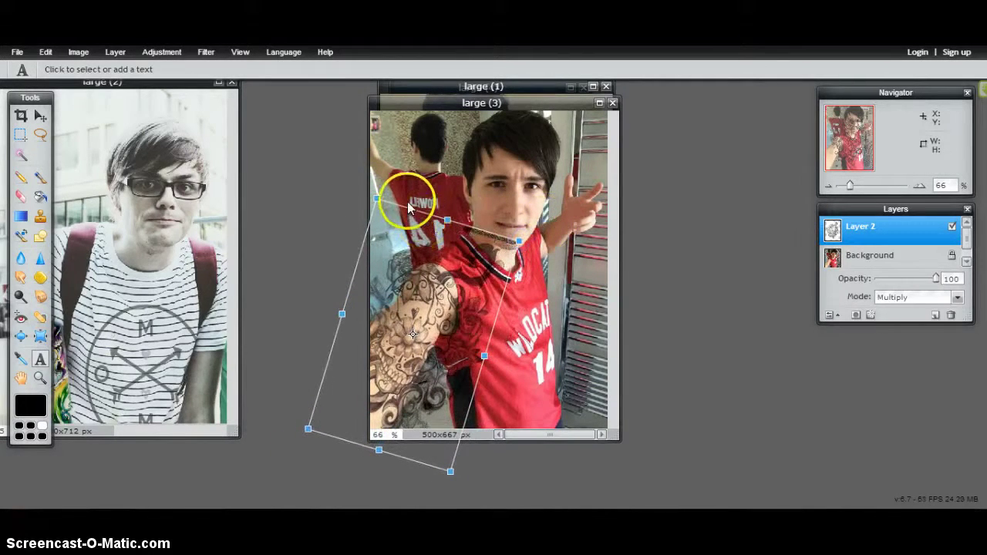
left_click_drag(378, 198, 395, 197)
left_click_drag(404, 264, 404, 274)
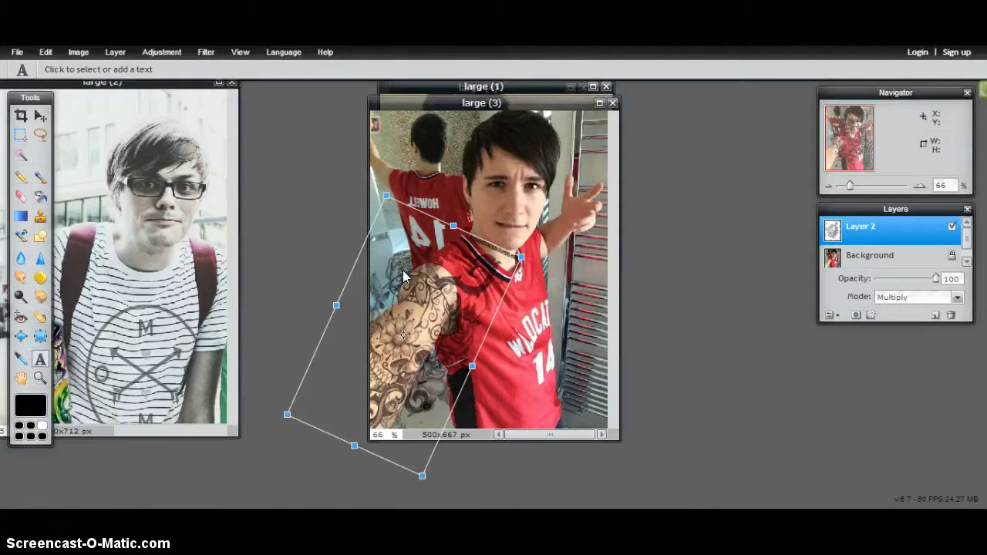
left_click(21, 195)
left_click(443, 305)
- Erase the tattoo artwork spilling over the edges of the outstretched arm with the size 30 brush
left_click(19, 198)
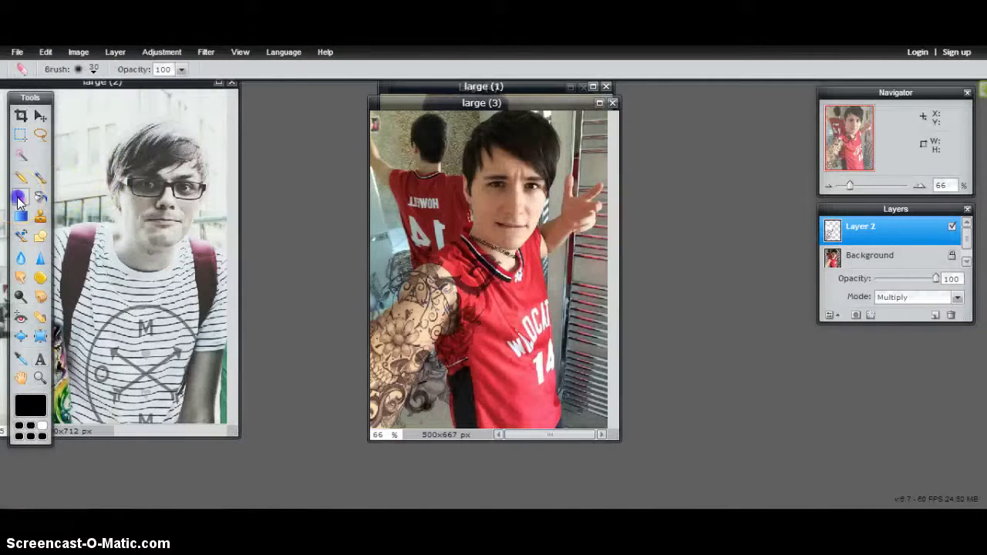
left_click(398, 425)
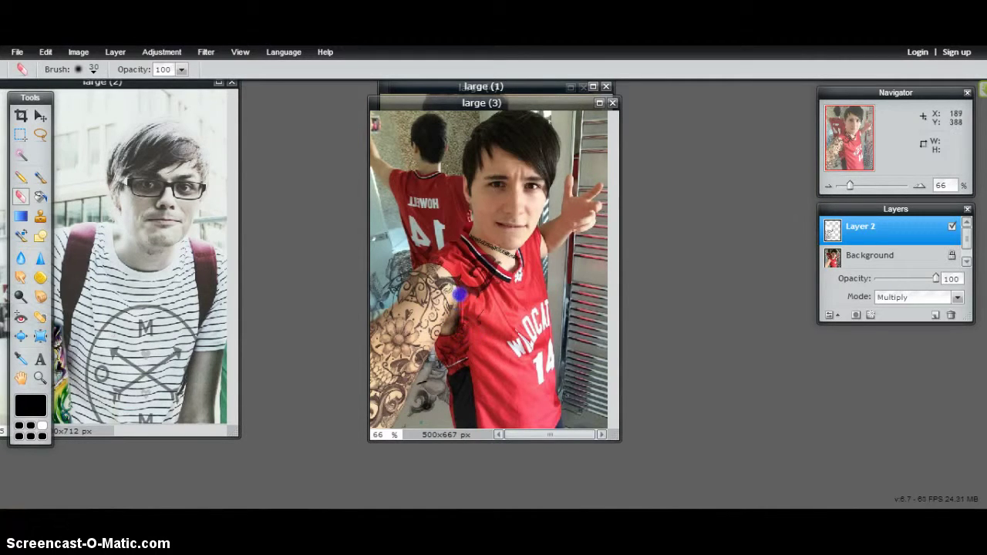
left_click(503, 320)
mouse_move(503, 323)
left_mouse_down()
mouse_move(460, 286)
mouse_move(455, 267)
mouse_move(370, 315)
left_mouse_up()
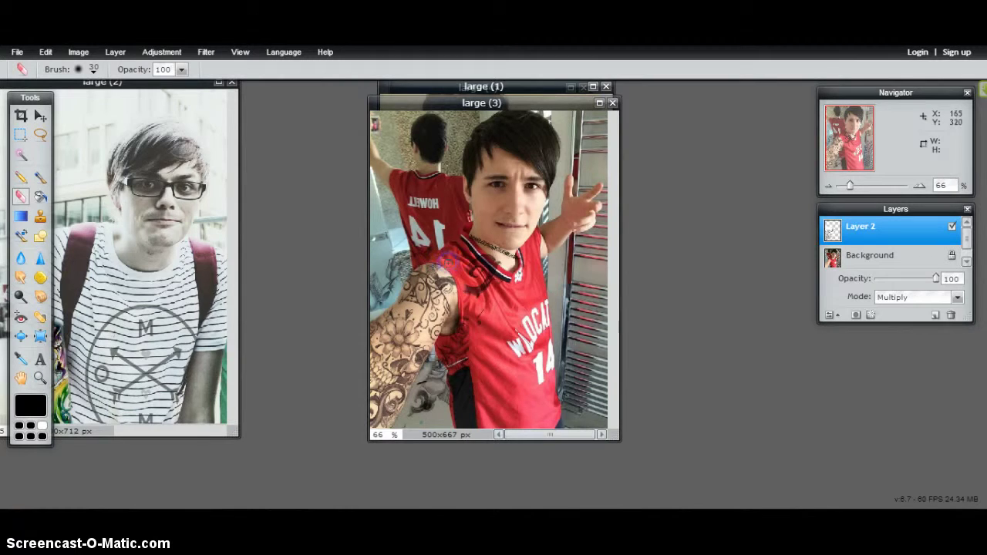
- Erase the remaining artwork over the jersey, neck and background using the soft 70-pixel brush
left_click(93, 69)
left_click(230, 144)
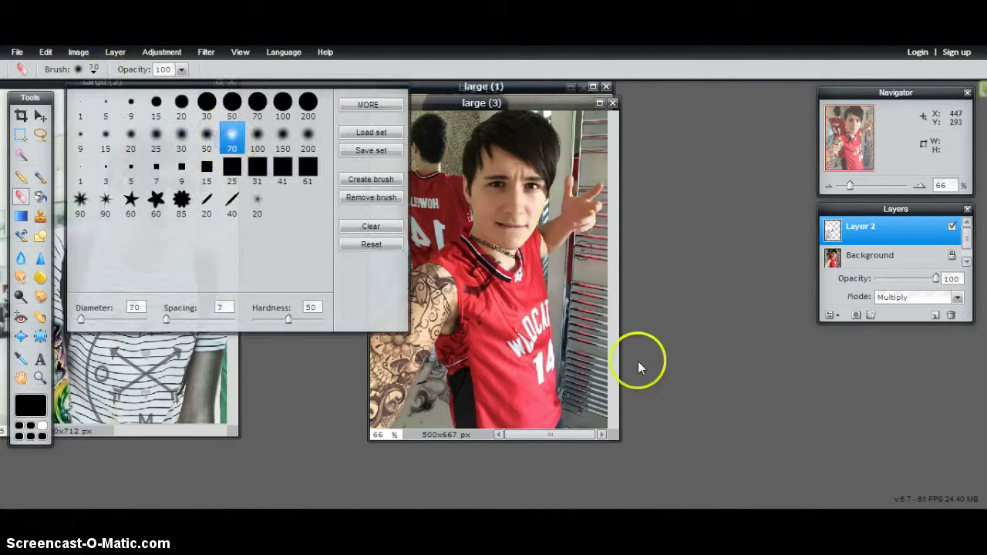
left_click(416, 420)
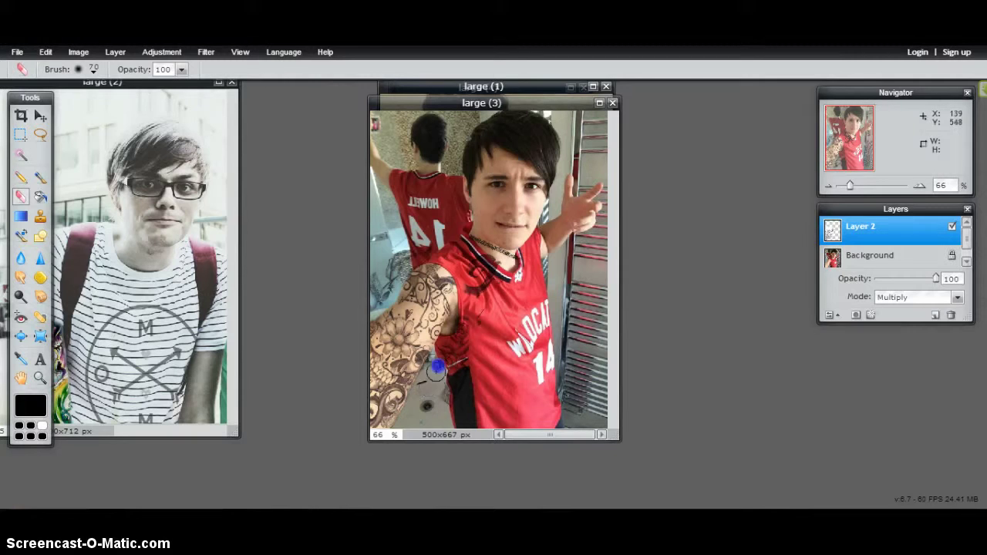
left_click_drag(460, 385, 447, 388)
mouse_move(477, 296)
left_mouse_down()
mouse_move(480, 252)
mouse_move(484, 266)
mouse_move(502, 263)
mouse_move(436, 246)
left_mouse_up()
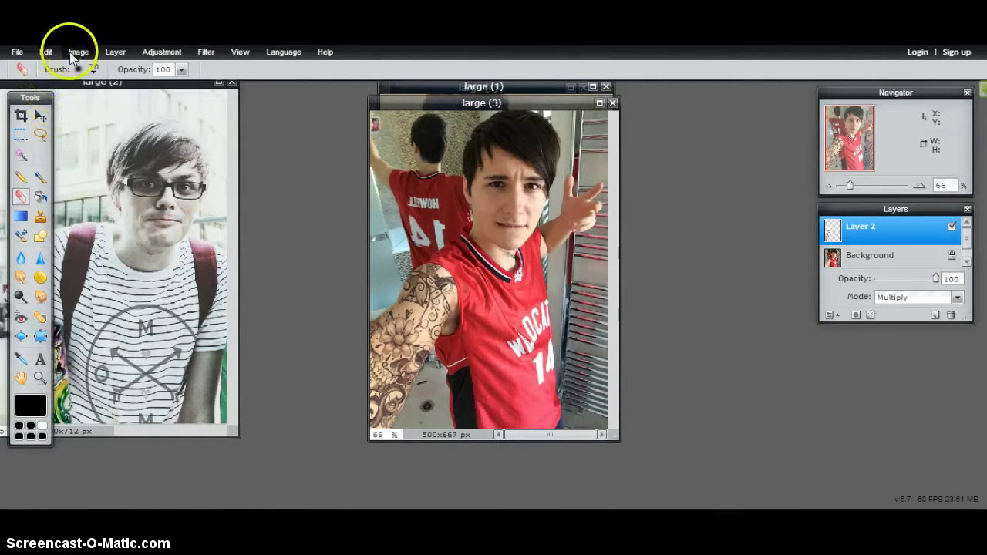
- Open tumblr_m44fapWvu11rwp6ywo1_400 again as another layer and set its blend mode to Multiply
left_click(115, 52)
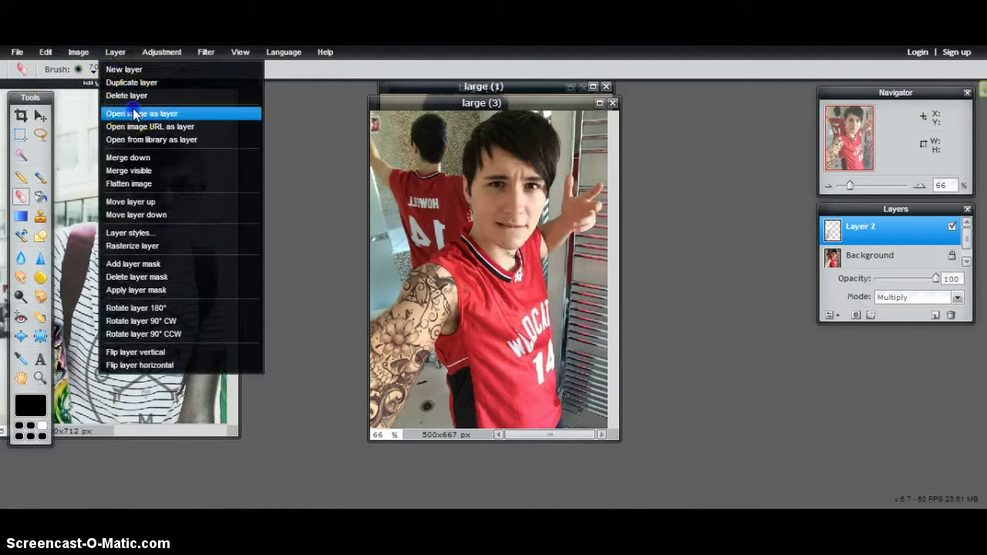
left_click(135, 114)
left_click_drag(568, 165, 571, 254)
left_click(530, 232)
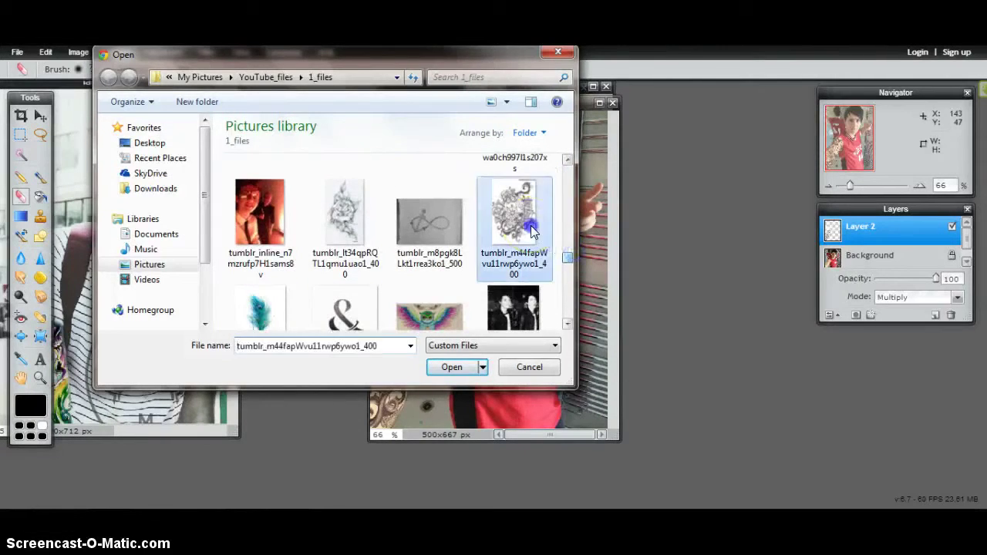
double_click(531, 232)
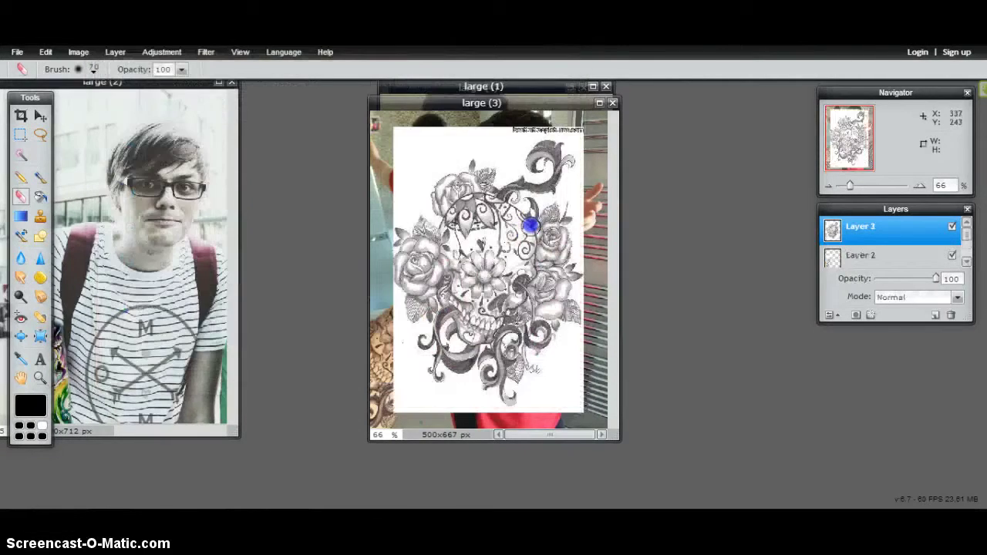
left_click(955, 299)
left_click(914, 399)
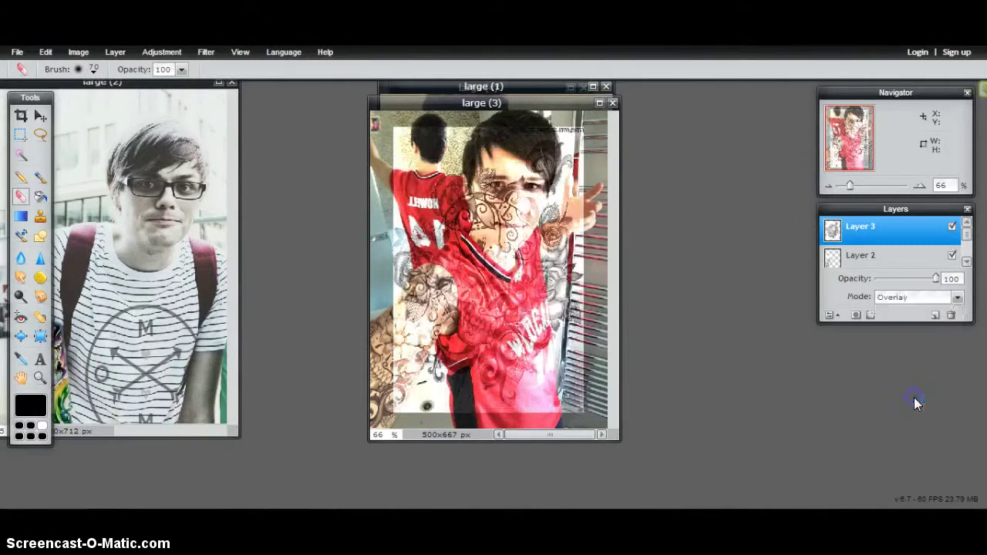
left_click(959, 297)
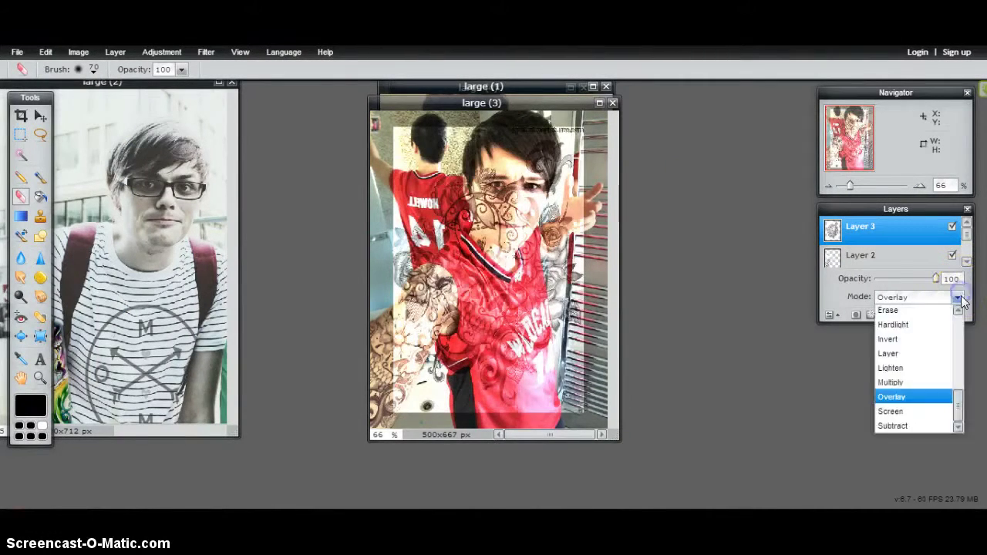
left_click(929, 381)
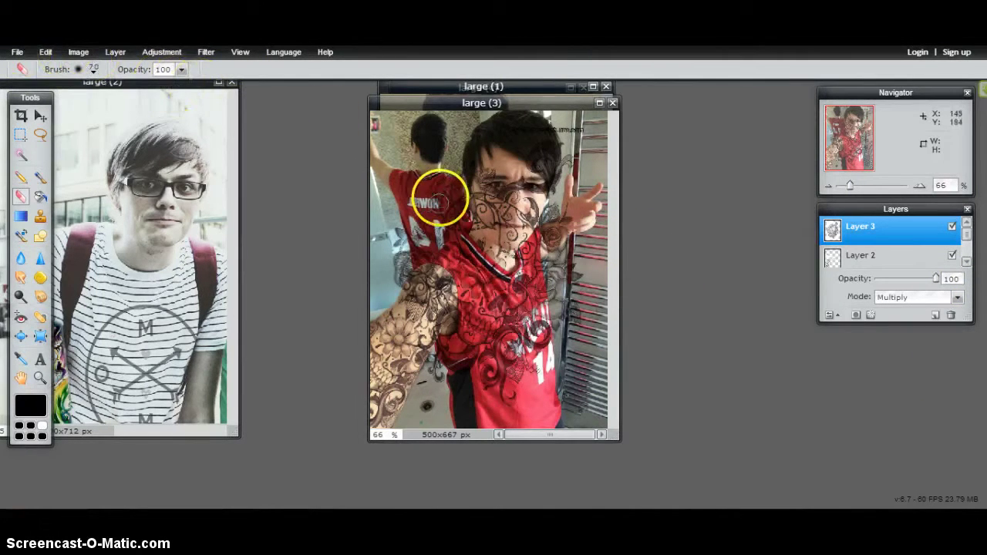
- Free transform the second drawing layer, shrinking and tilting it to cover the arm reflected in the mirror, and apply the changes
left_click(46, 52)
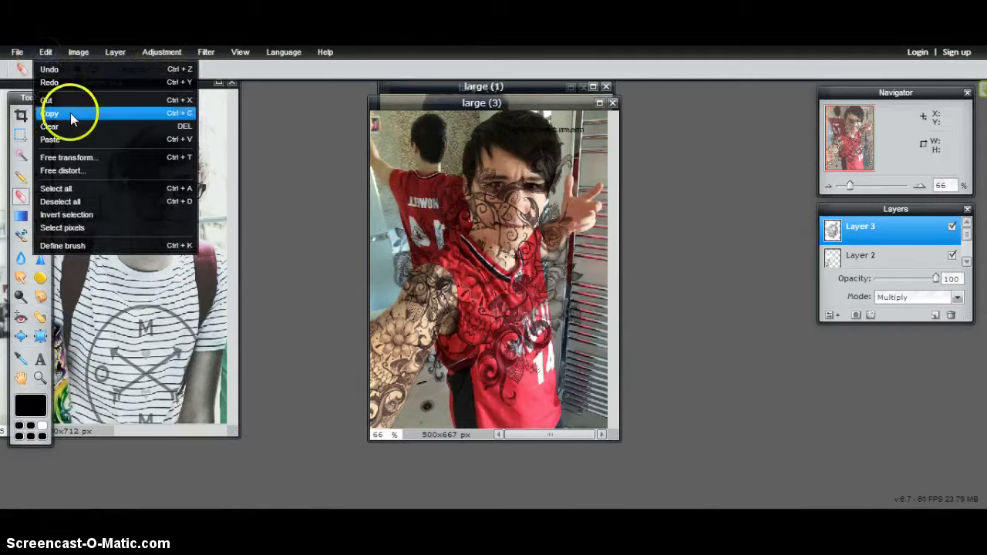
left_click(66, 158)
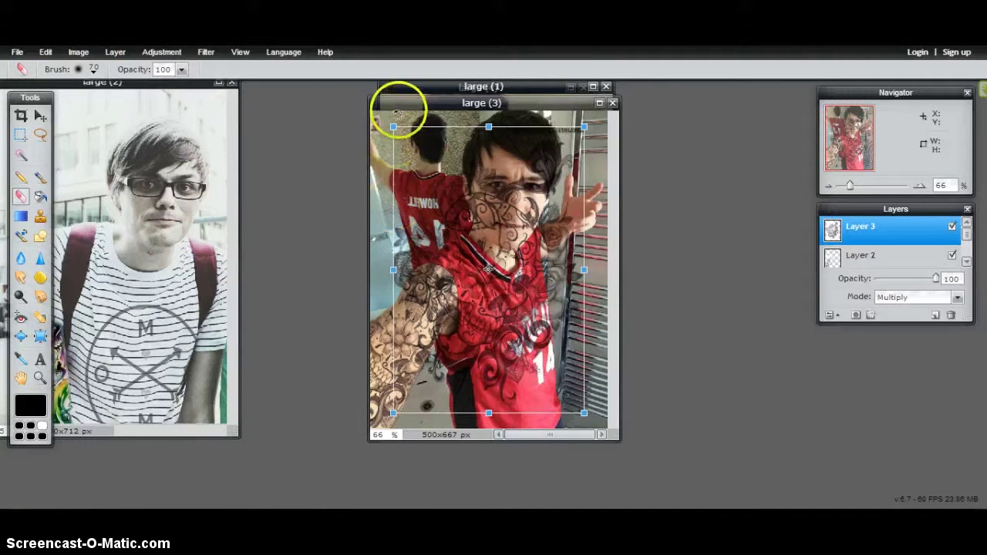
left_click_drag(394, 127, 562, 129)
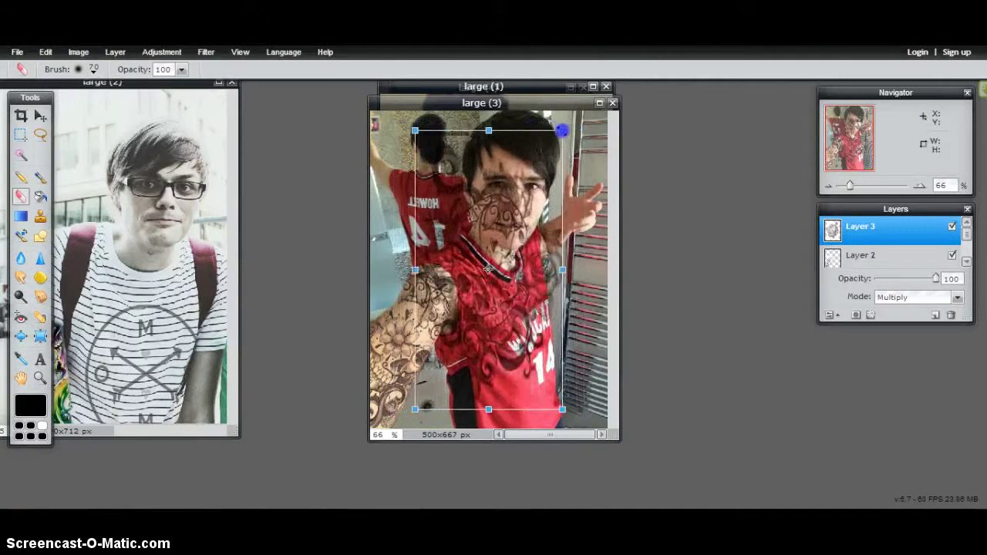
left_click_drag(431, 129, 419, 186)
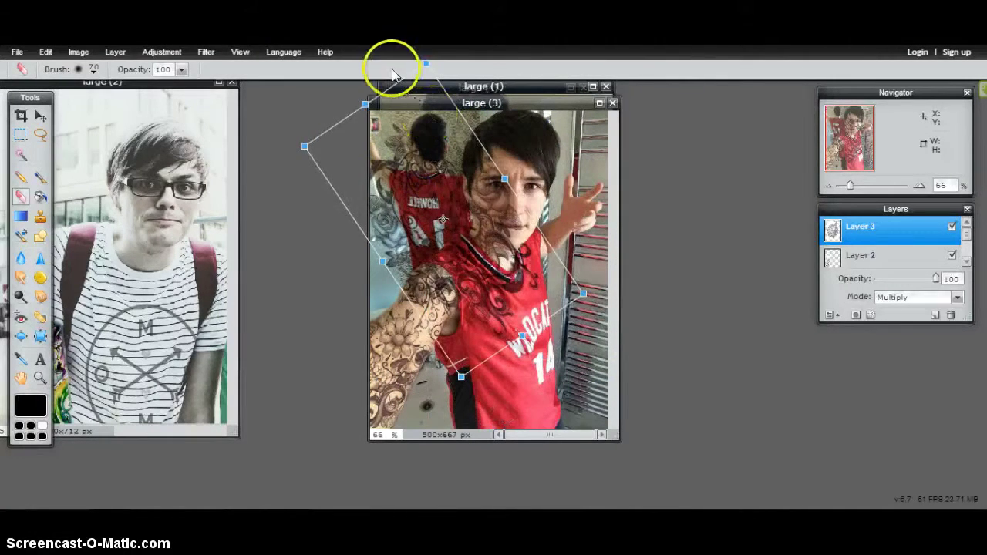
left_click_drag(423, 65, 426, 171)
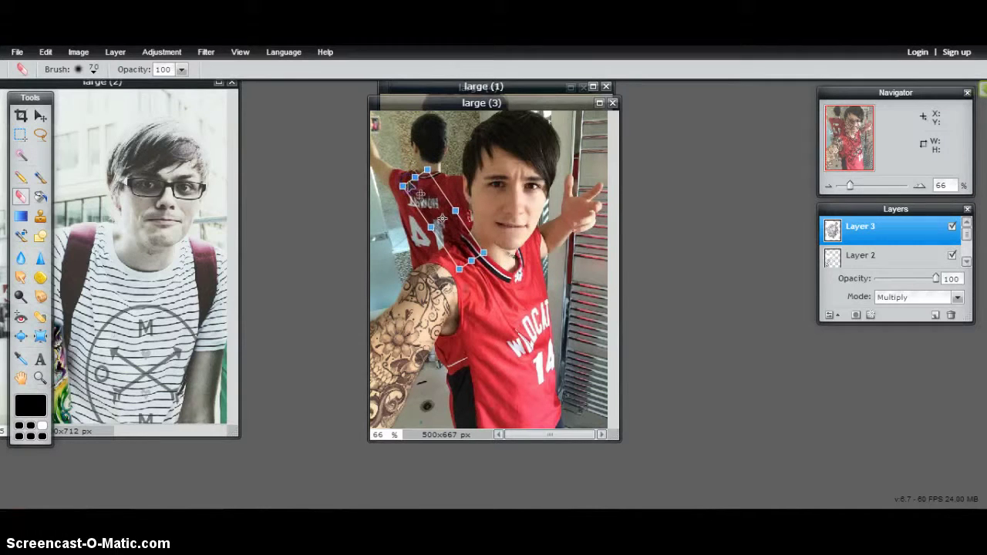
left_click_drag(442, 219, 371, 154)
left_click(473, 181)
left_click(403, 209)
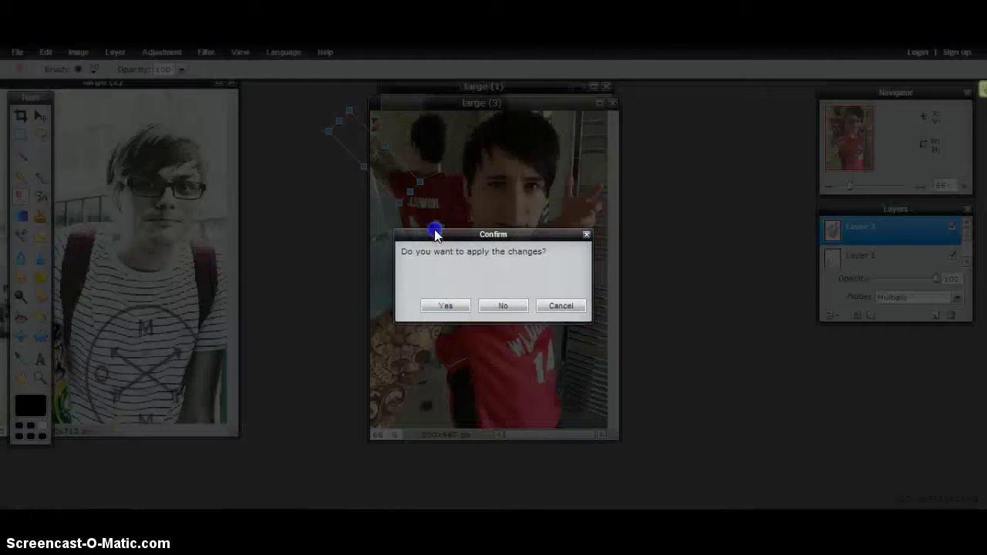
left_click(462, 309)
- Erase the leftover tattoo artwork on the neck in Layer 2 using the soft size 20 eraser brush
left_click(25, 199)
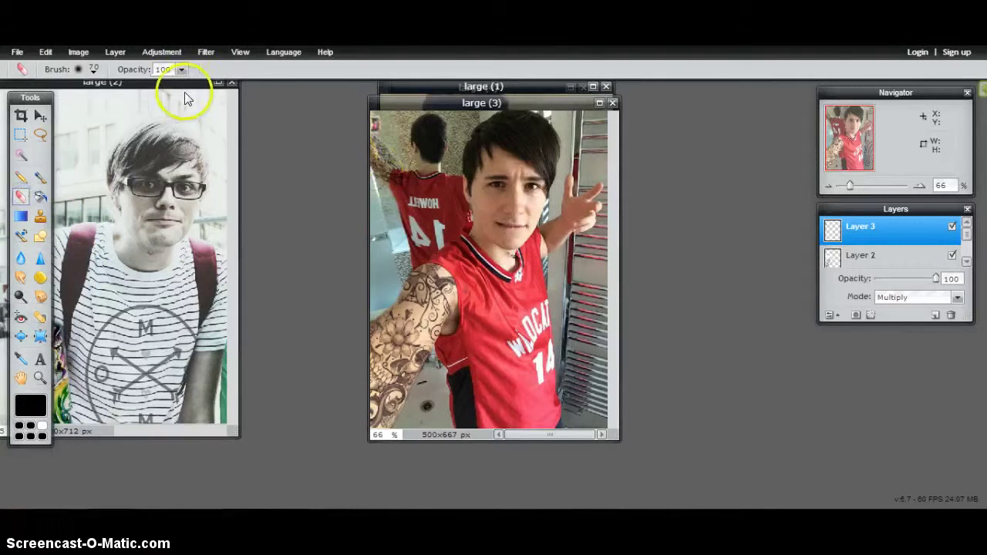
left_click(85, 70)
left_click(129, 143)
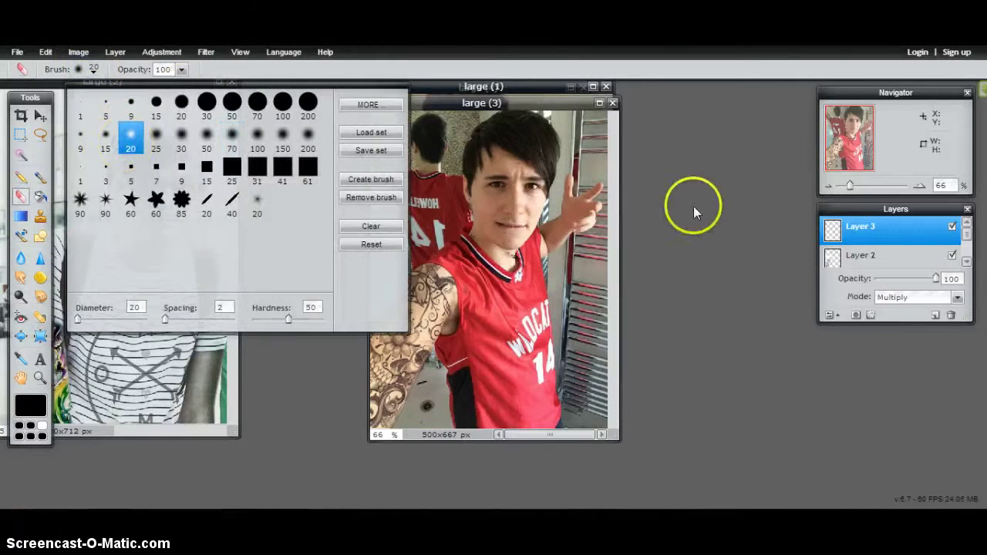
left_click_drag(849, 185, 867, 185)
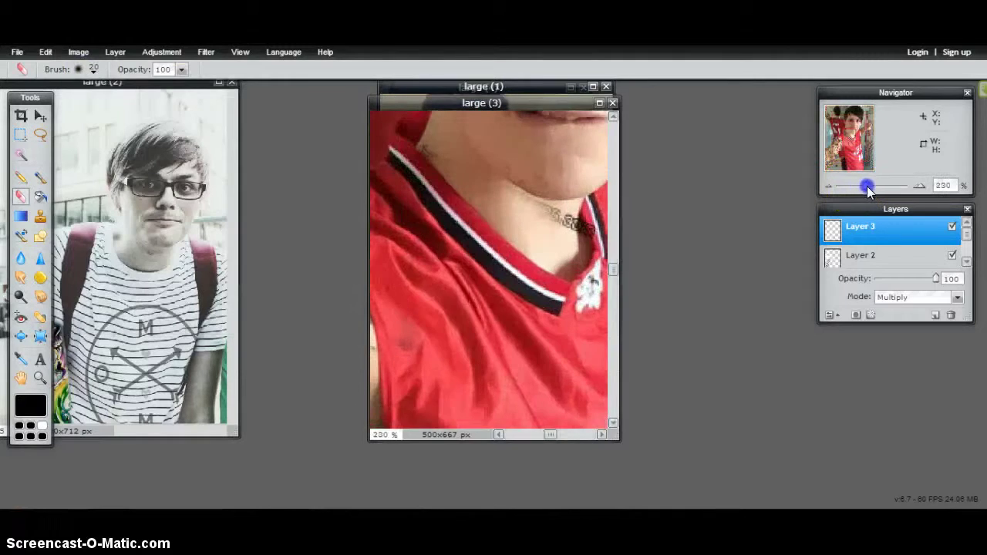
mouse_move(588, 279)
left_mouse_down()
mouse_move(583, 236)
mouse_move(605, 263)
mouse_move(628, 272)
left_mouse_up()
left_click(869, 257)
mouse_move(609, 230)
left_mouse_down()
mouse_move(590, 231)
mouse_move(475, 177)
left_mouse_up()
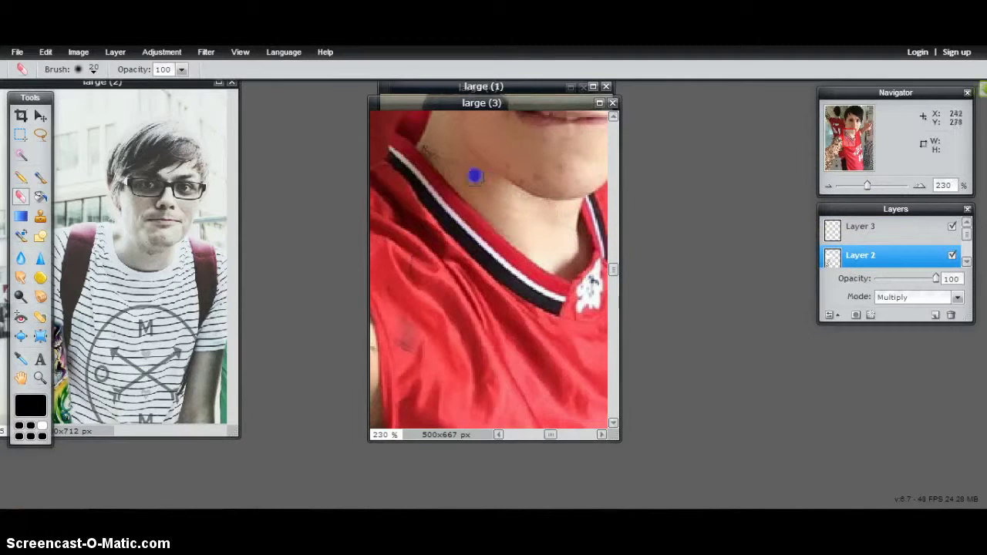
- Erase the artwork in Layer 3 that spills onto the wall above the arm reflected in the mirror
left_click(895, 228)
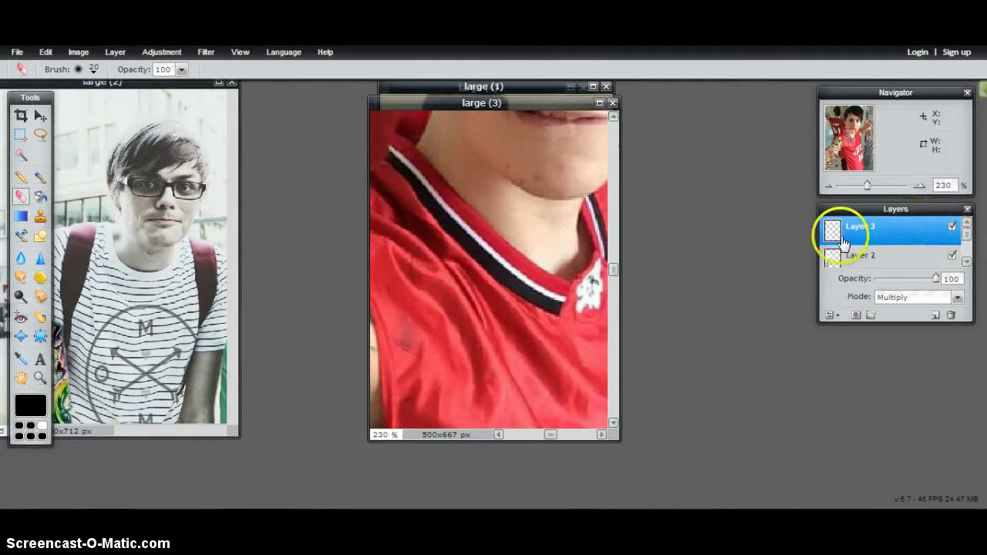
left_click_drag(613, 269, 612, 122)
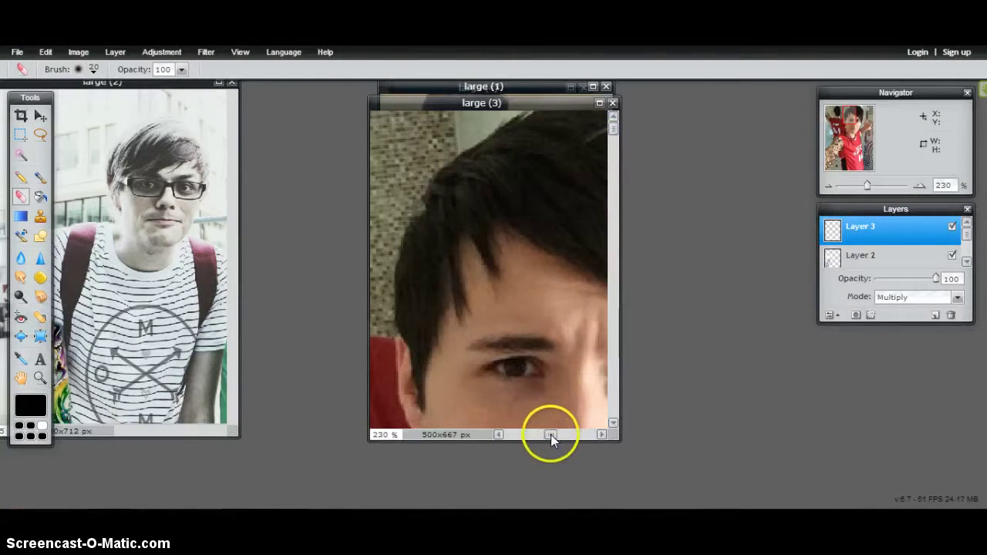
left_click_drag(551, 434, 465, 432)
left_click_drag(501, 314, 478, 306)
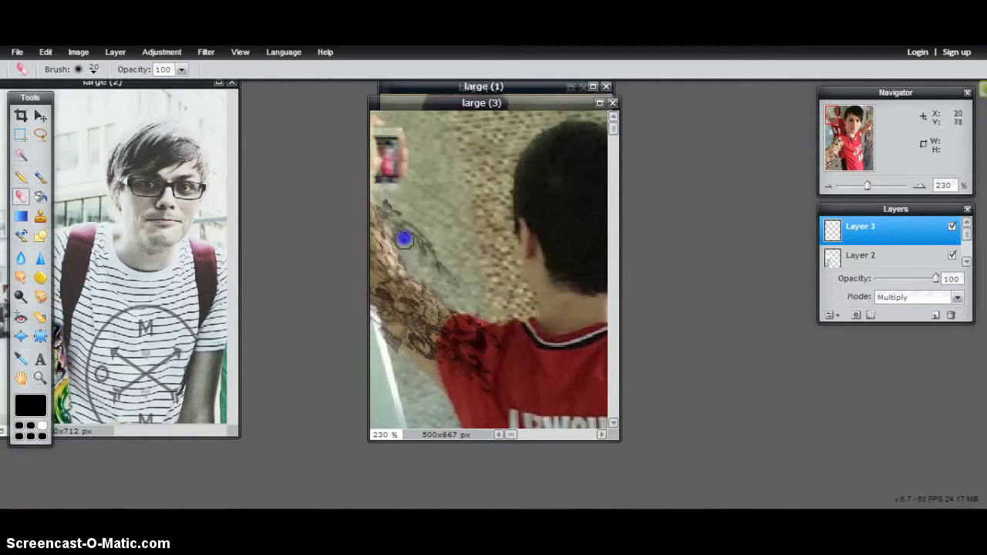
mouse_move(379, 193)
left_mouse_down()
mouse_move(414, 217)
mouse_move(449, 263)
mouse_move(443, 267)
mouse_move(427, 246)
left_mouse_up()
- Erase the remaining Layer 3 artwork over the reflected jersey and along both edges of the reflected arm
left_click_drag(482, 385, 449, 359)
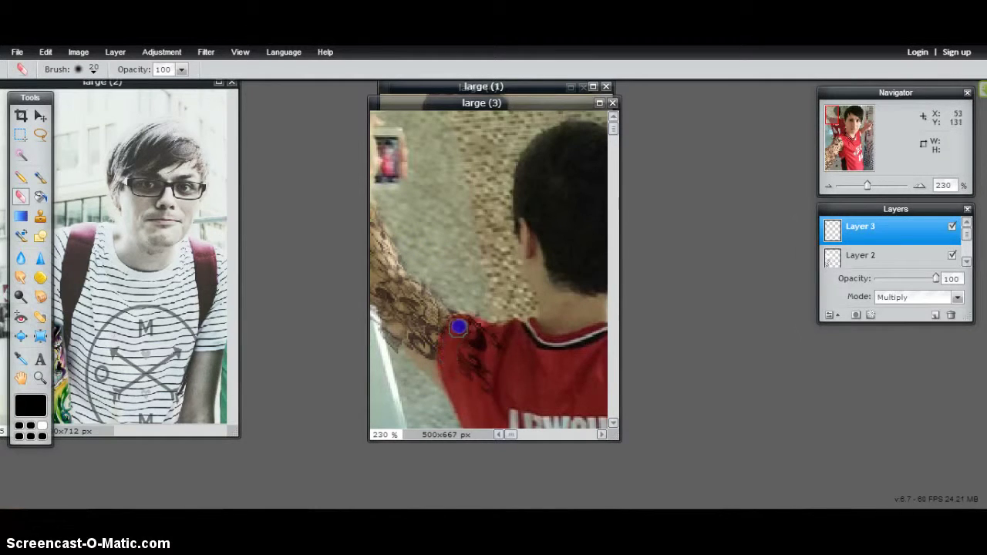
left_click_drag(479, 321, 474, 377)
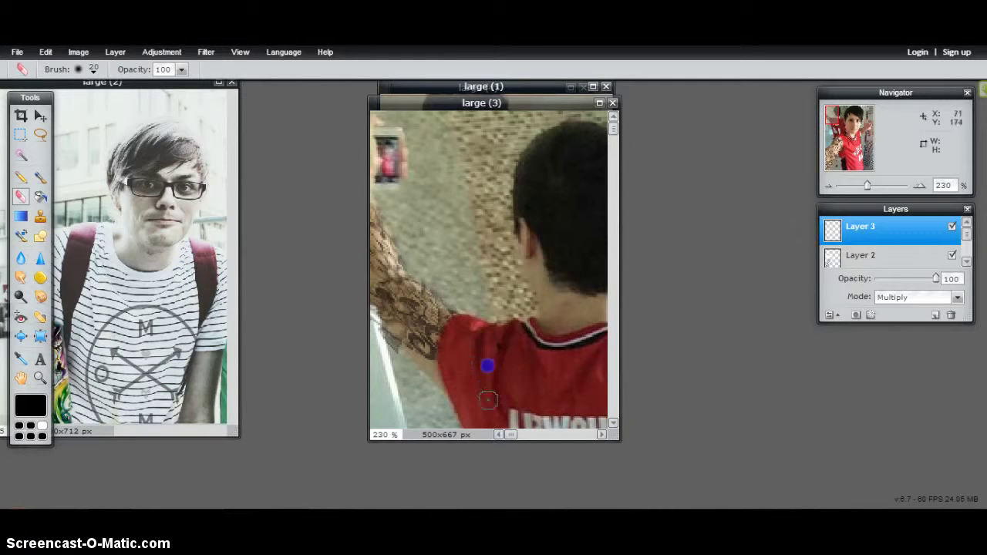
mouse_move(390, 409)
left_mouse_down()
mouse_move(378, 376)
mouse_move(390, 349)
left_mouse_up()
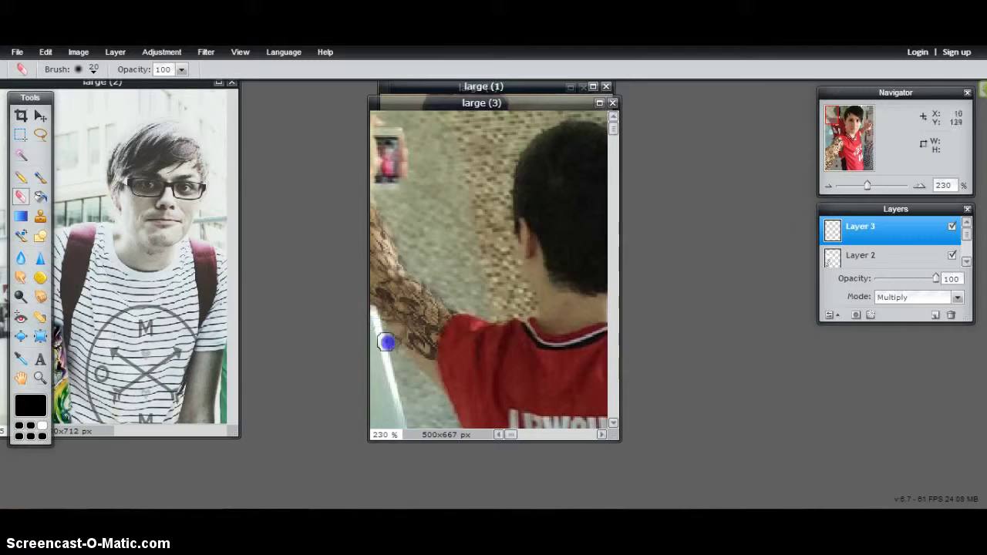
left_click_drag(413, 257, 410, 257)
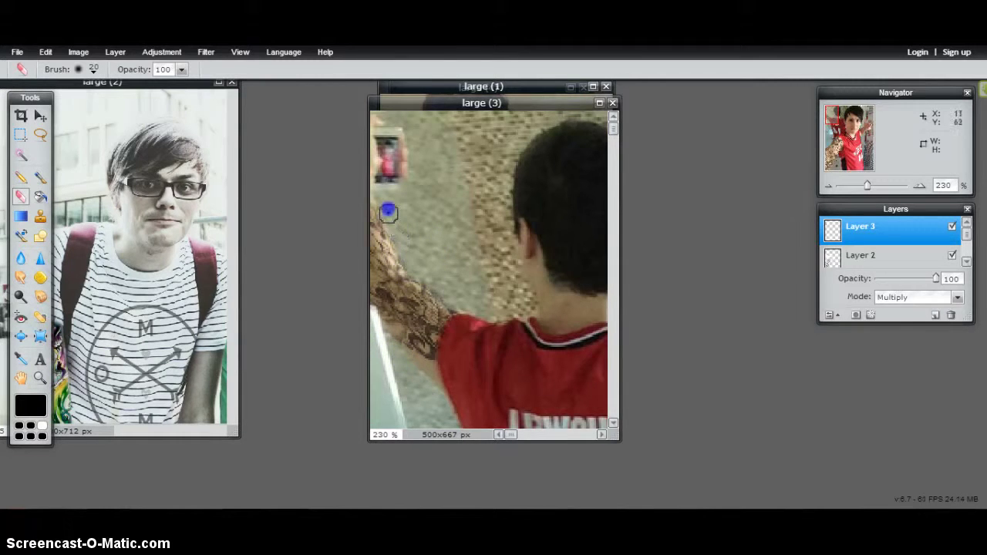
left_click_drag(383, 198, 446, 291)
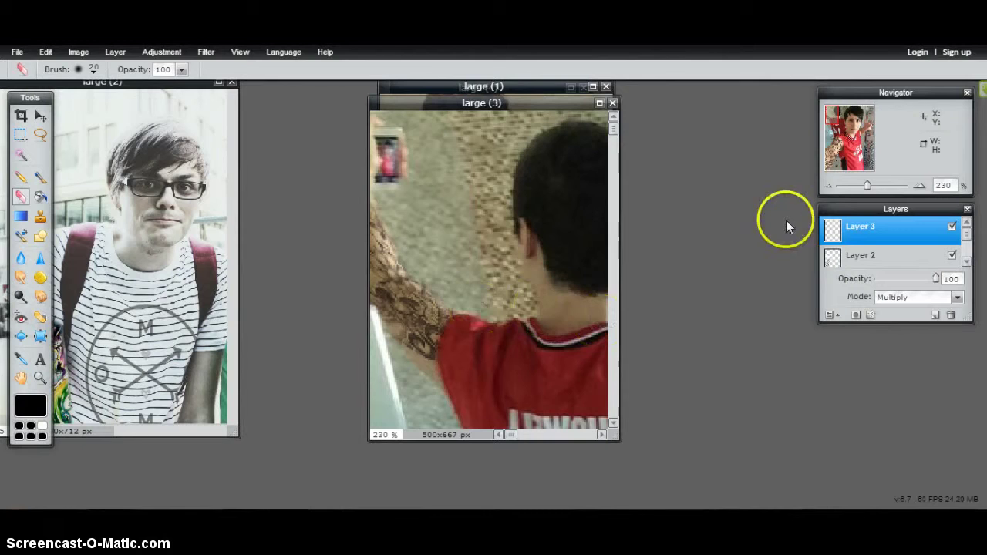
mouse_move(870, 189)
left_mouse_down()
mouse_move(839, 191)
mouse_move(851, 194)
left_mouse_up()
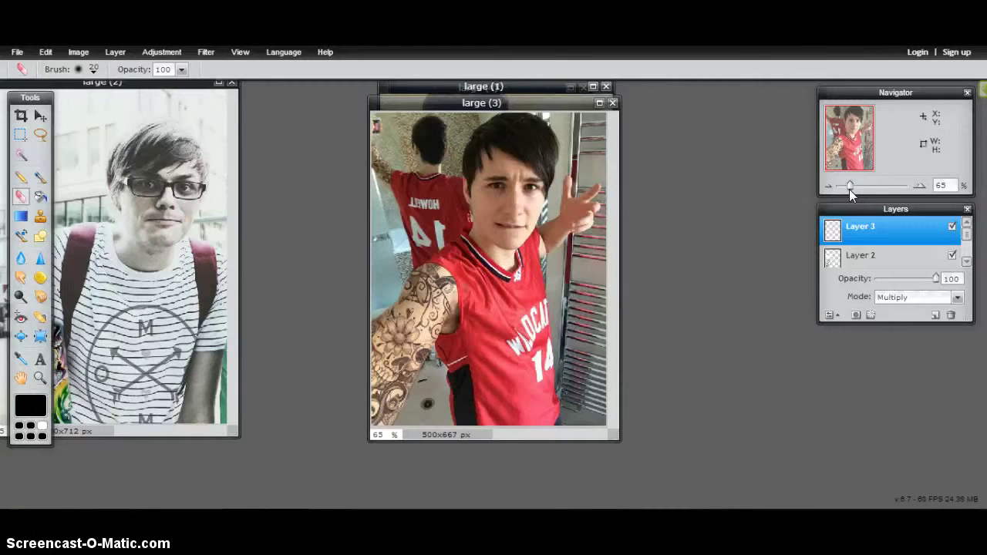
- Open the lip ring image as a new layer over the jersey selfie
left_click(108, 51)
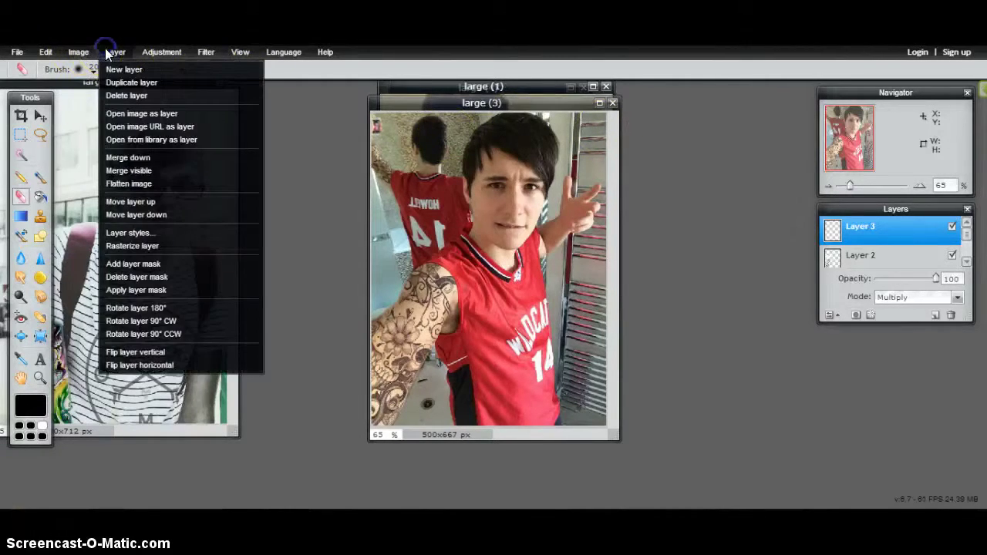
left_click(164, 114)
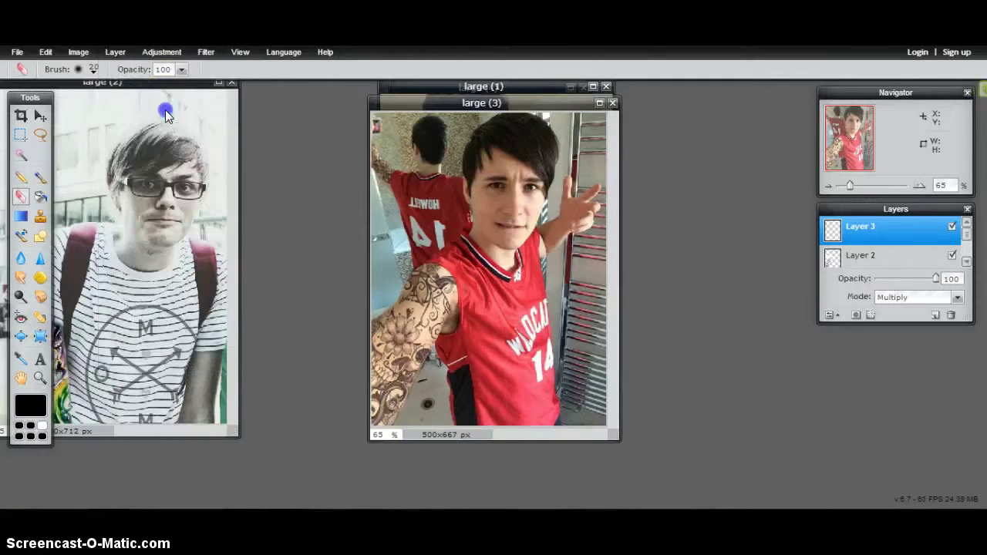
left_click_drag(569, 164, 569, 250)
left_click(511, 242)
double_click(511, 242)
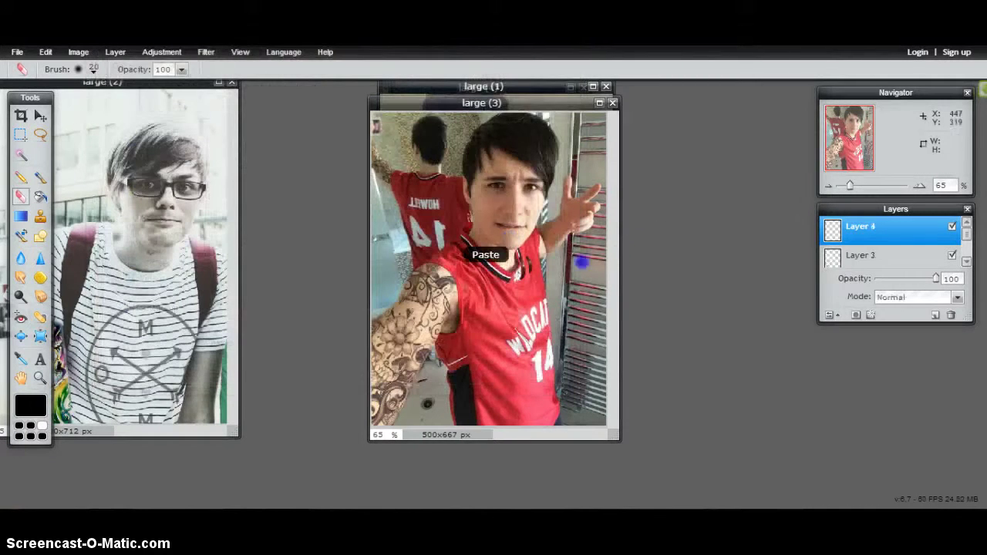
- Move the lip rings onto the chin just below the mouth
left_click_drag(856, 188, 863, 186)
left_click_drag(610, 270, 610, 259)
left_click(40, 115)
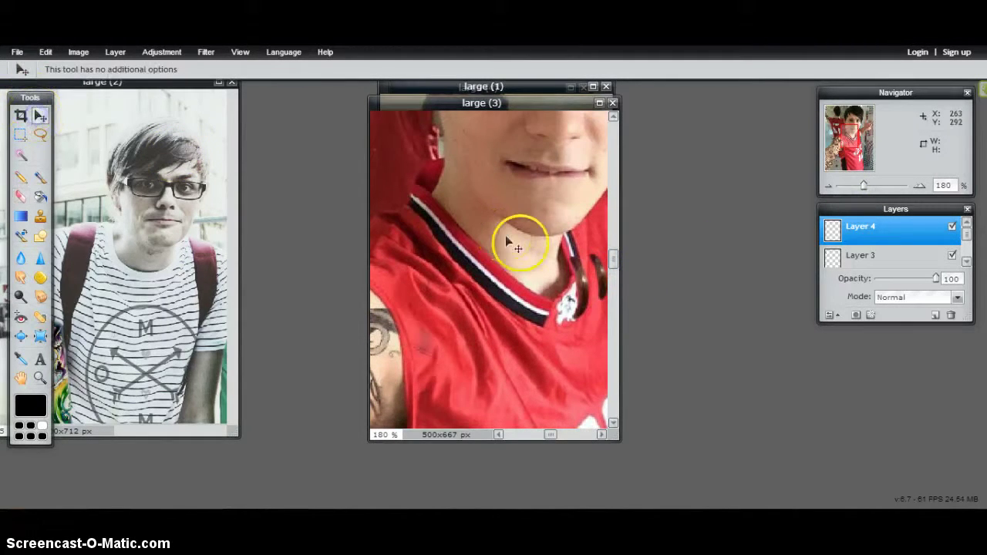
left_click_drag(613, 293, 562, 230)
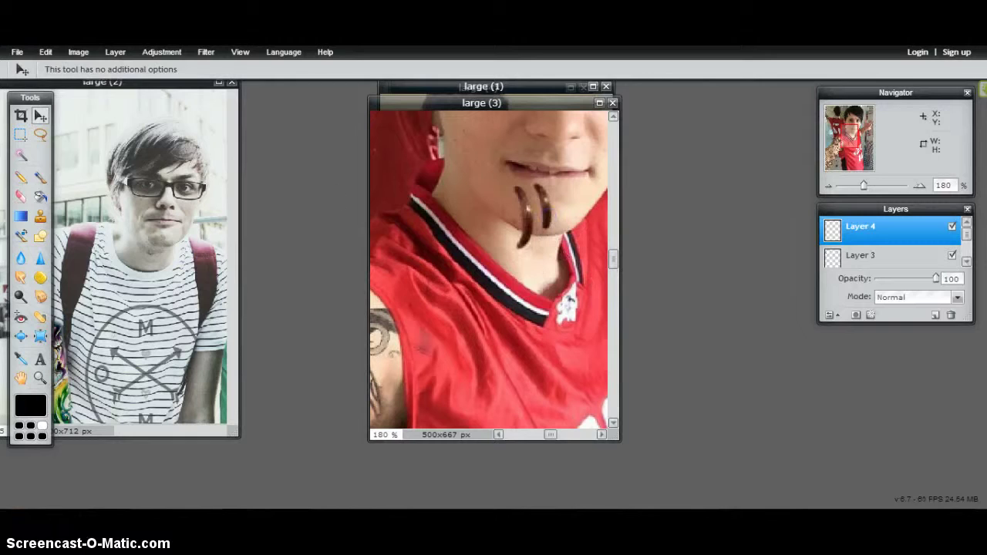
- Free transform the lip rings to shrink and tilt them, apply the changes, and place them at the corner of the lower lip
left_click(44, 52)
left_click(68, 156)
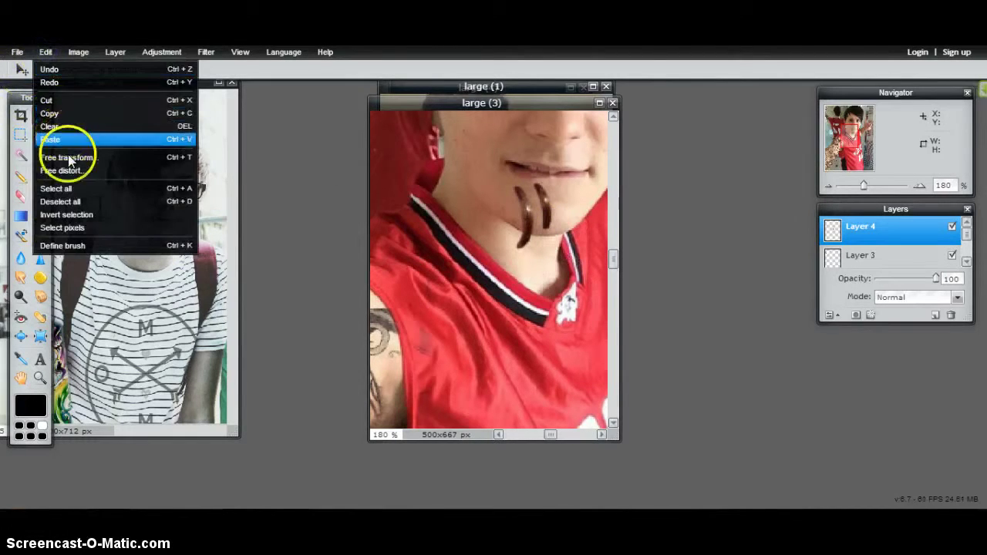
mouse_move(557, 176)
left_mouse_down()
mouse_move(551, 209)
mouse_move(532, 202)
mouse_move(520, 213)
left_mouse_up()
left_click_drag(518, 176, 509, 178)
mouse_move(552, 230)
left_mouse_down()
mouse_move(536, 159)
mouse_move(526, 198)
mouse_move(525, 175)
left_mouse_up()
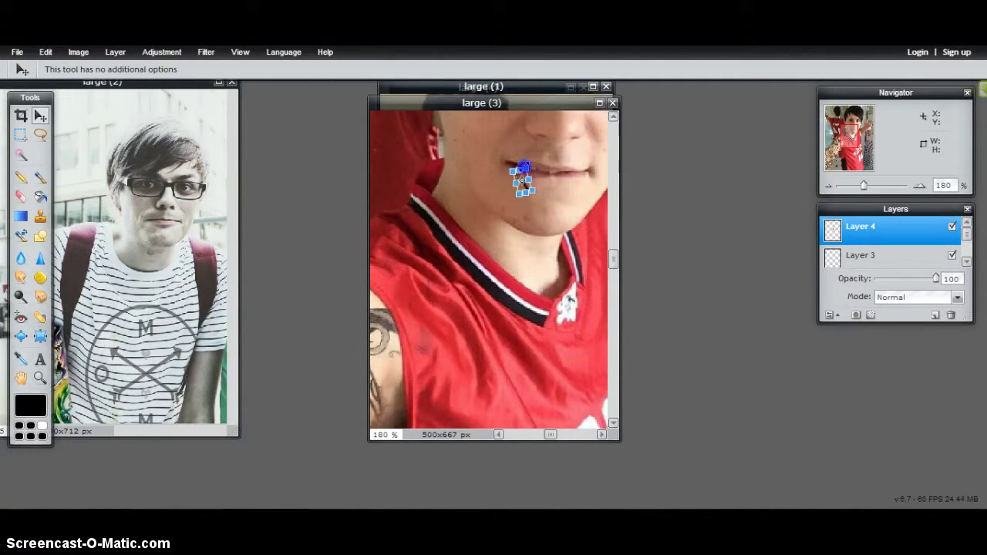
left_click(671, 231)
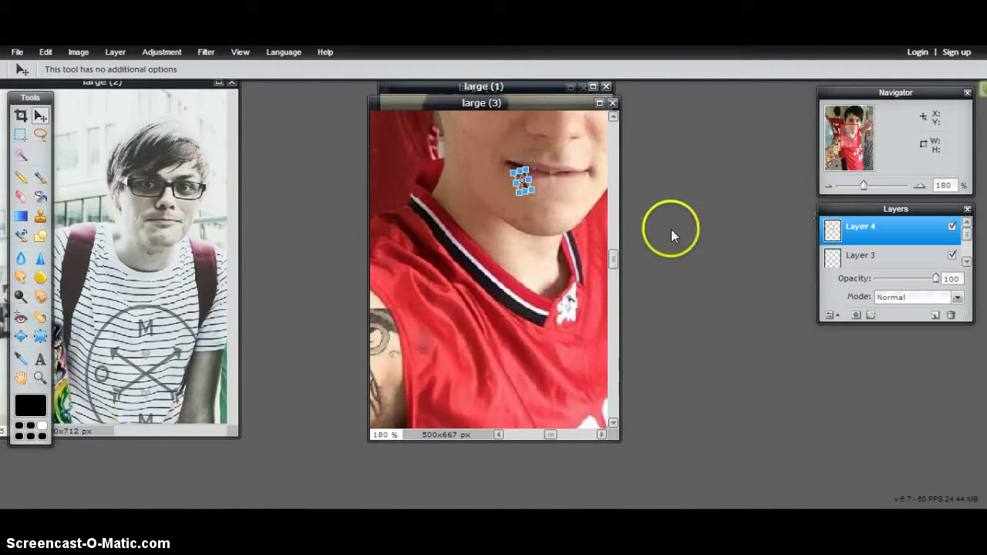
left_click(444, 304)
left_click(443, 306)
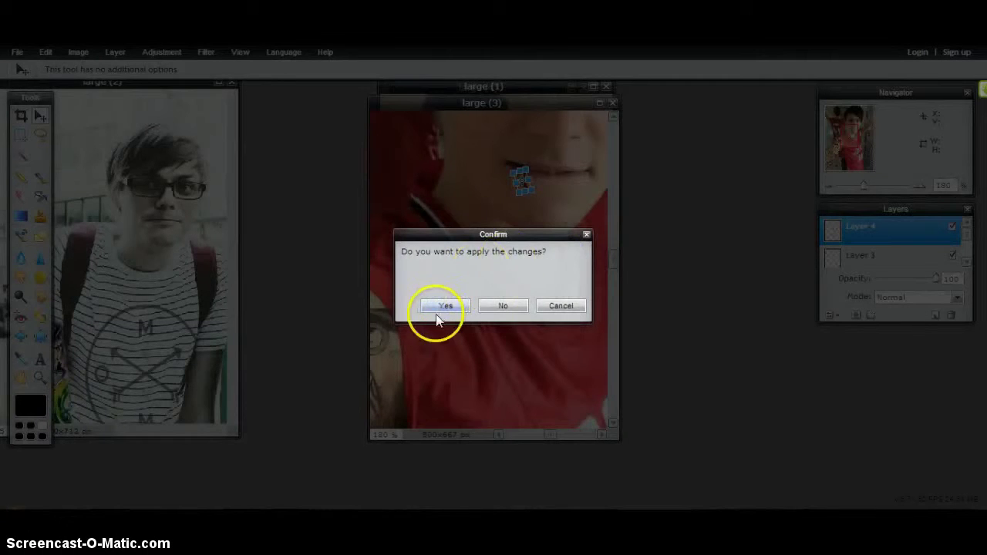
left_click_drag(500, 194, 525, 178)
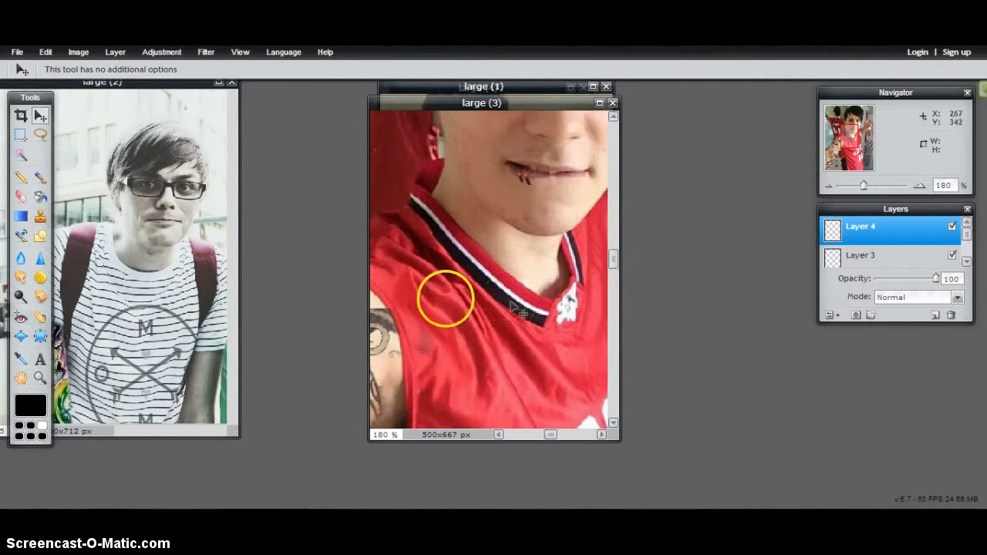
left_click(45, 52)
left_click(68, 157)
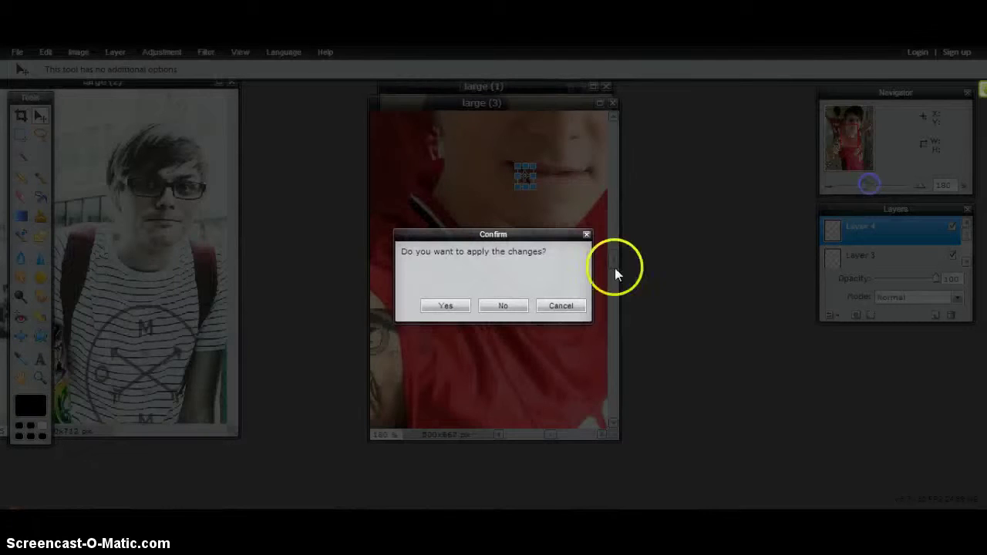
left_click(456, 308)
- Free transform the lip rings again, tilting them slightly and nudging them up to fit the lower lip, and apply the changes
left_click_drag(866, 182, 875, 185)
left_click_drag(614, 262, 621, 227)
left_click(539, 216)
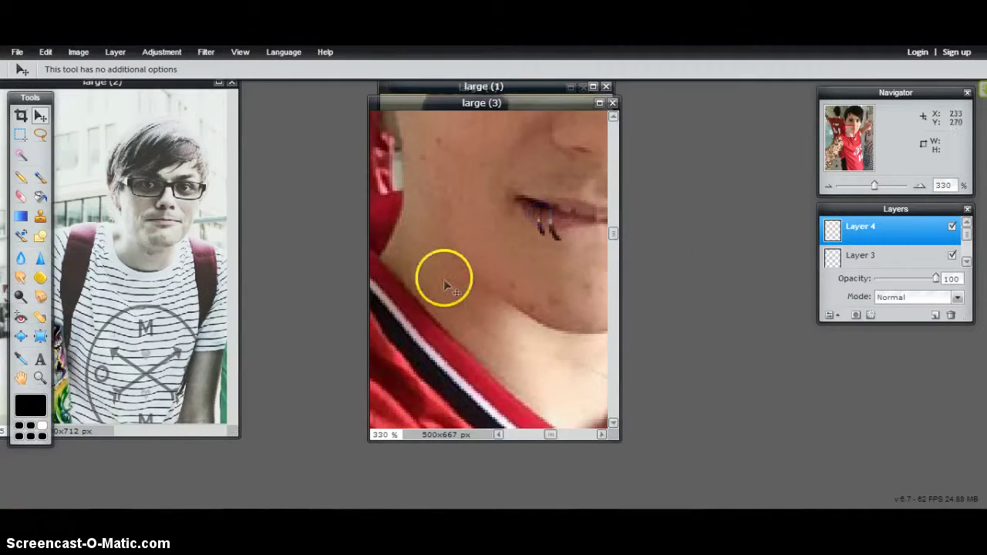
left_click(44, 53)
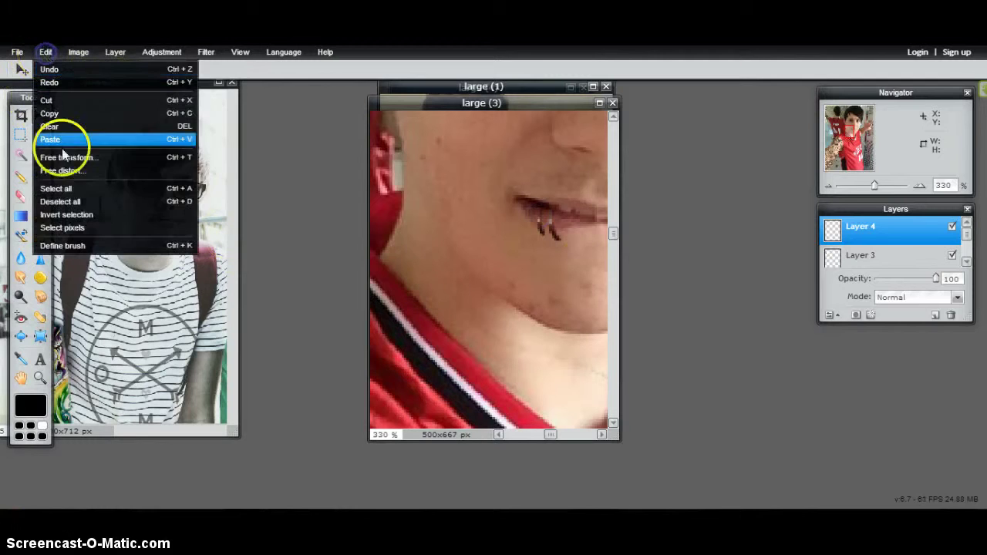
left_click(67, 157)
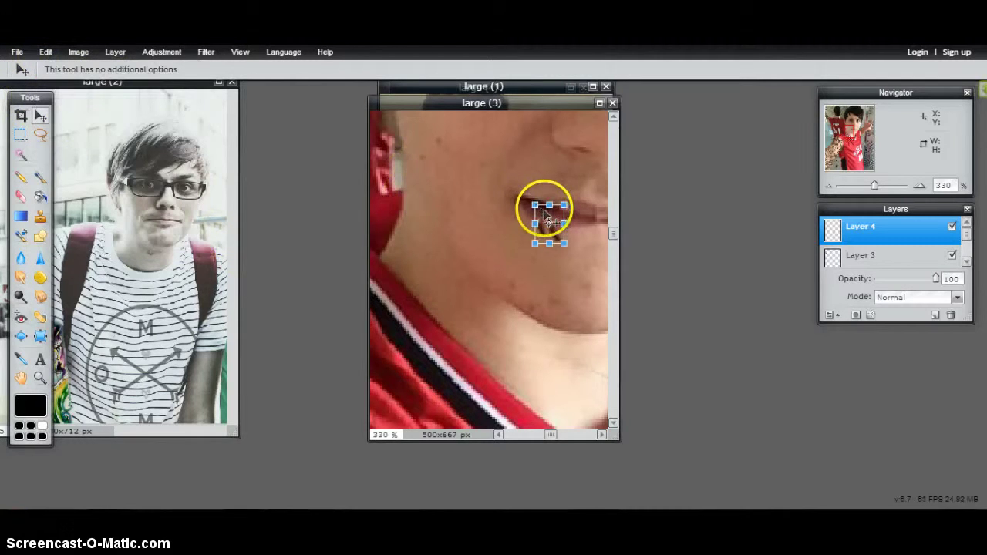
left_click_drag(543, 204, 568, 227)
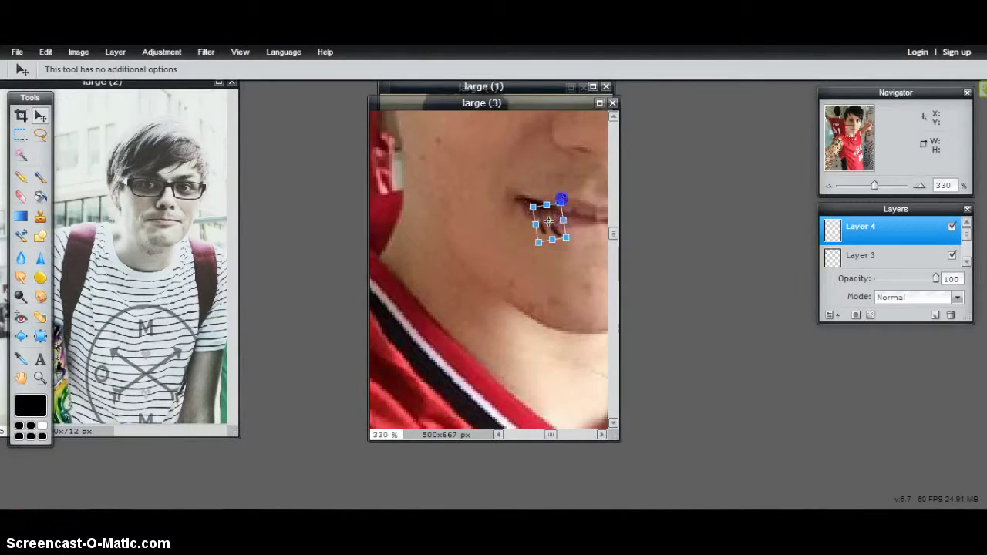
left_click_drag(549, 222, 549, 220)
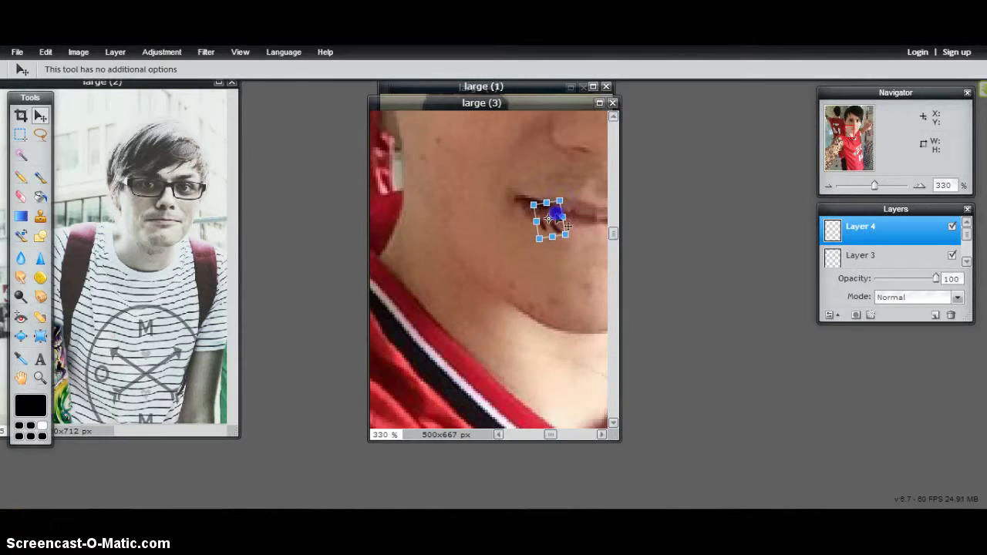
left_click(582, 264)
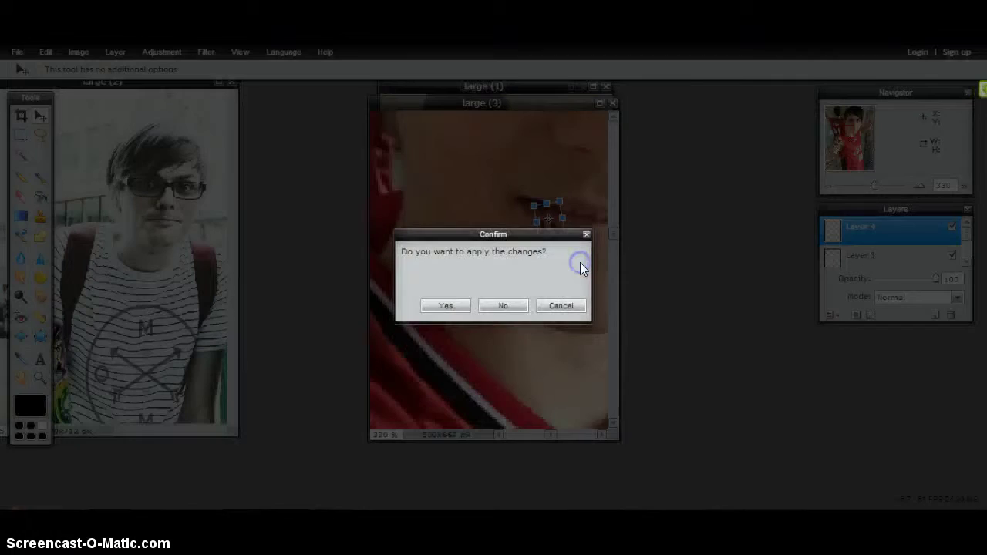
left_click(446, 306)
left_click_drag(871, 187, 852, 190)
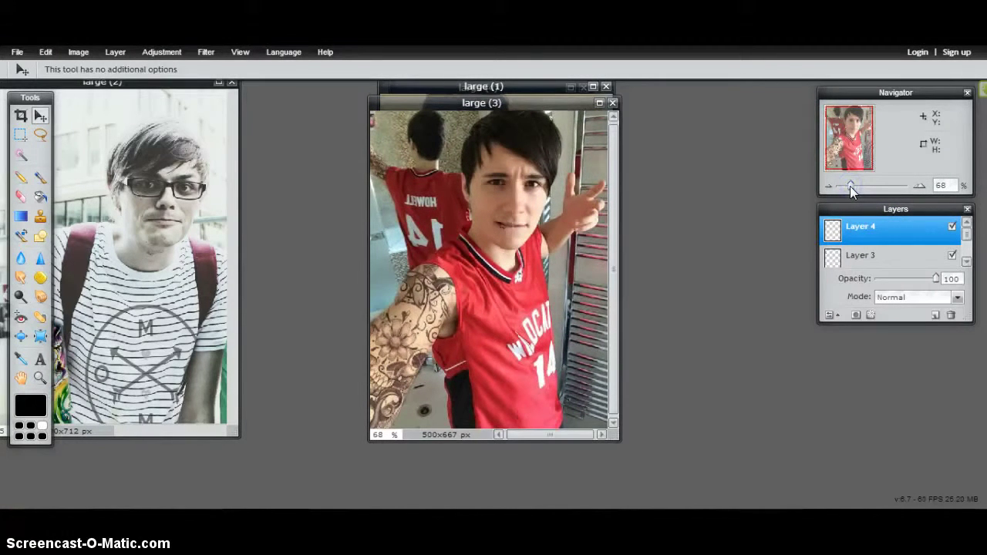
- Enlarge the earlobe on the Background layer with the Bloat tool at size 20 and strength 50
left_click(21, 336)
left_click_drag(851, 189, 867, 185)
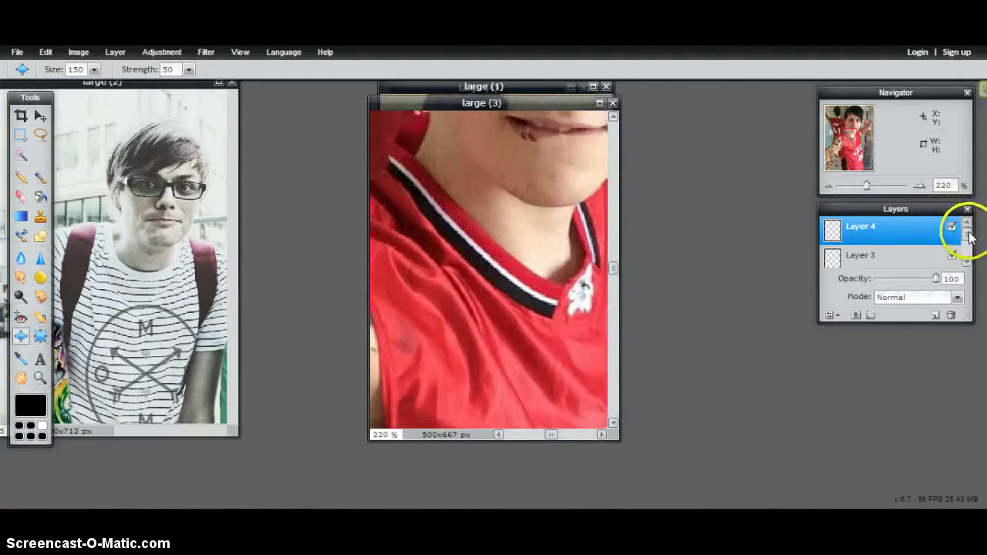
scroll(970, 237, "down", 2)
left_click(925, 252)
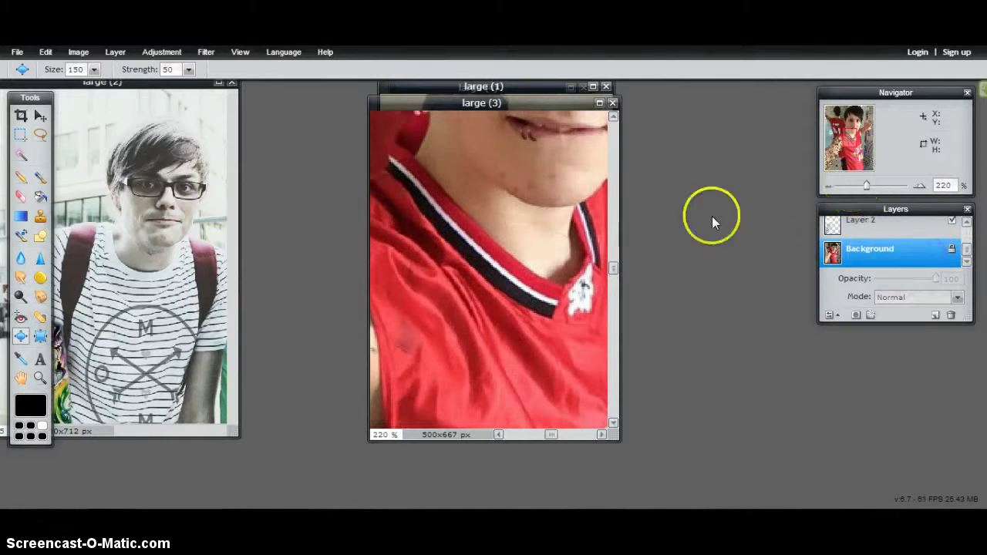
left_click_drag(611, 267, 615, 193)
left_click(409, 254)
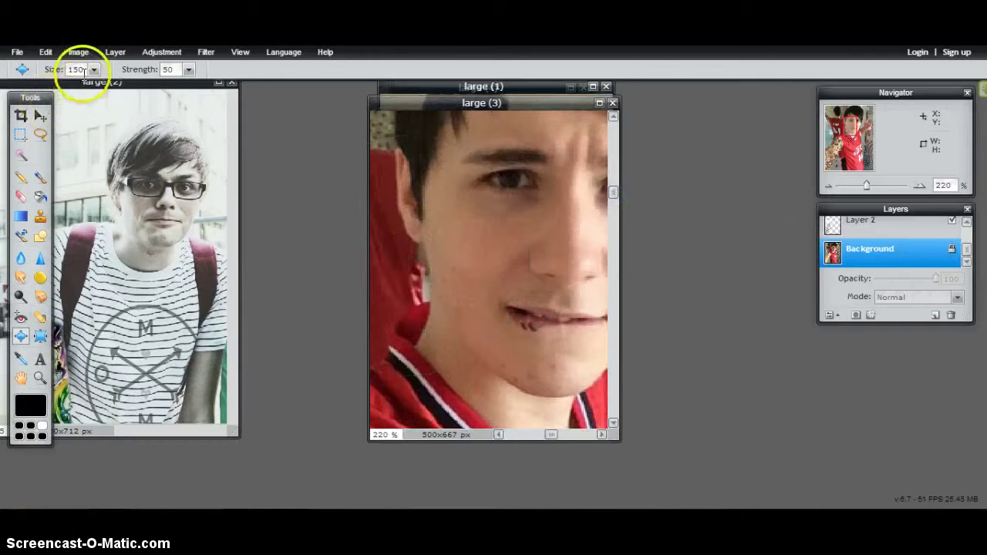
left_click_drag(55, 82, 43, 86)
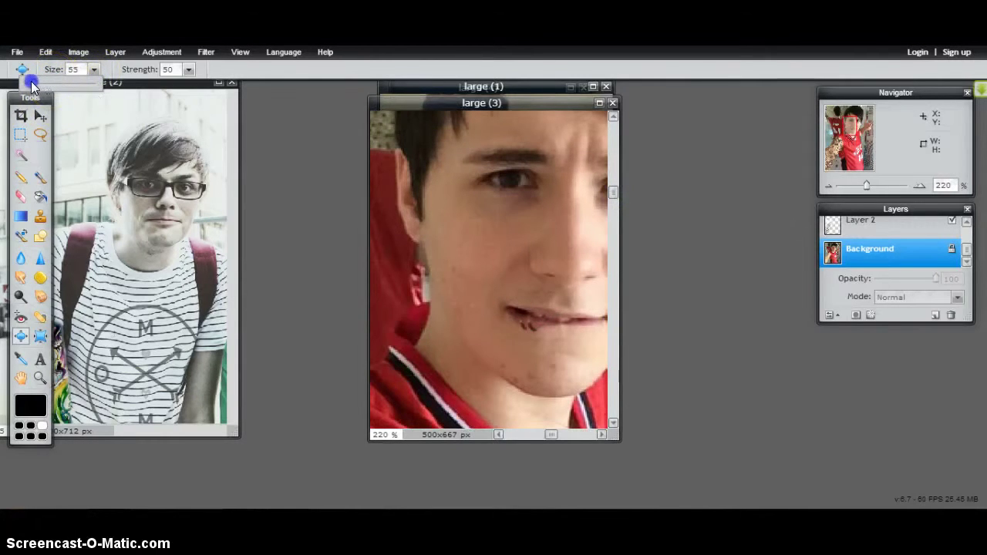
mouse_move(392, 159)
left_mouse_down()
mouse_move(385, 214)
mouse_move(412, 237)
left_mouse_up()
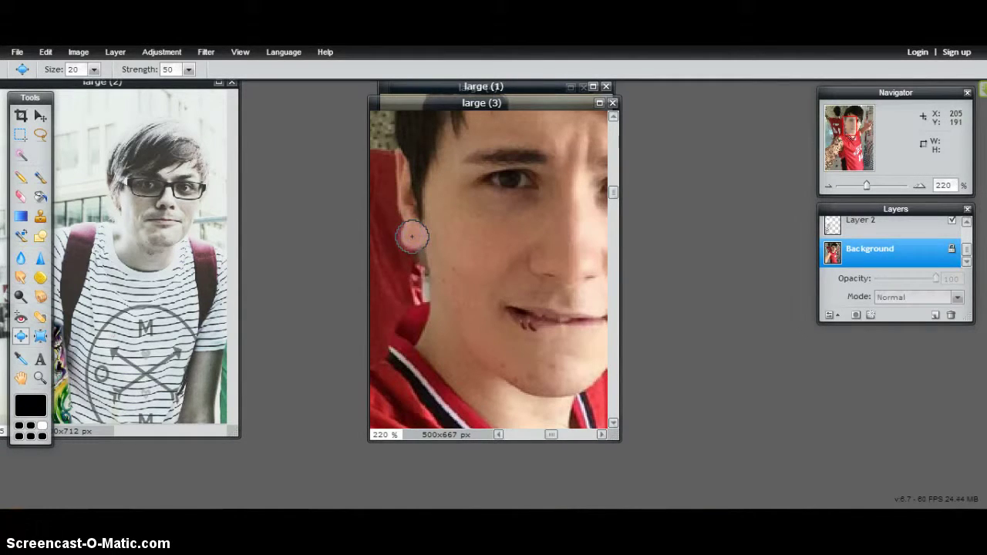
left_click_drag(412, 229, 414, 237)
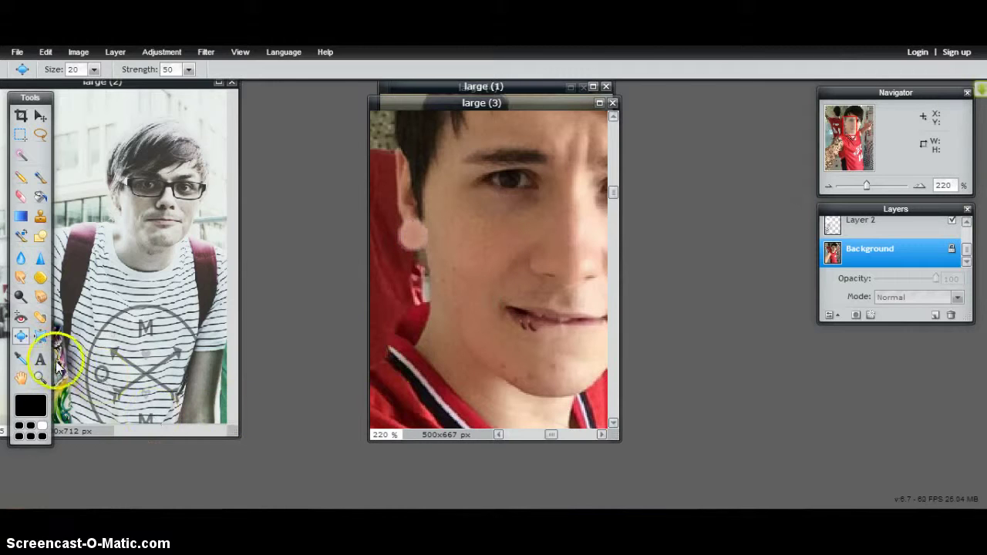
- Smudge the edge of the enlarged earlobe using a soft size 9 brush at strength 50
left_click(20, 278)
left_click_drag(444, 226, 442, 240)
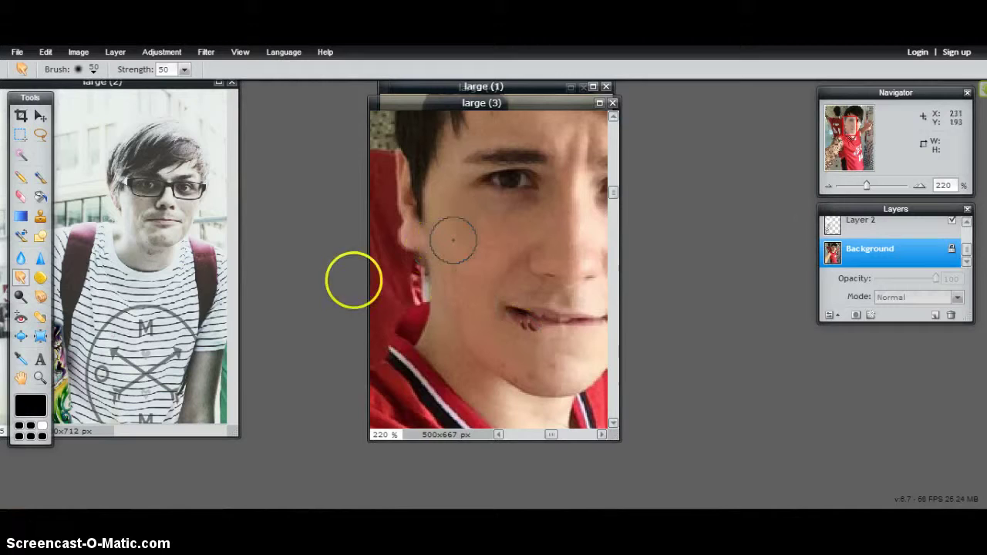
left_click(62, 69)
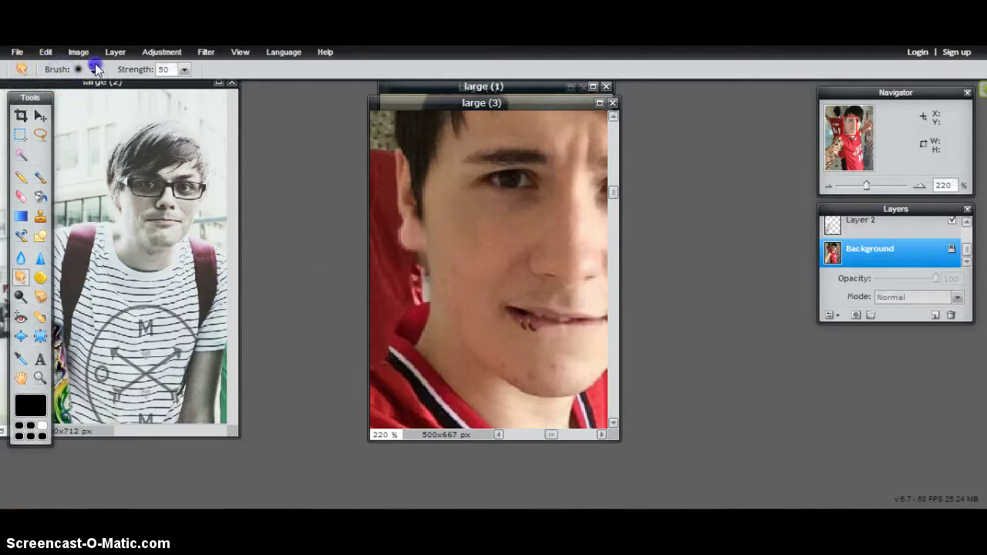
left_click(82, 136)
left_click(708, 212)
left_click(411, 219)
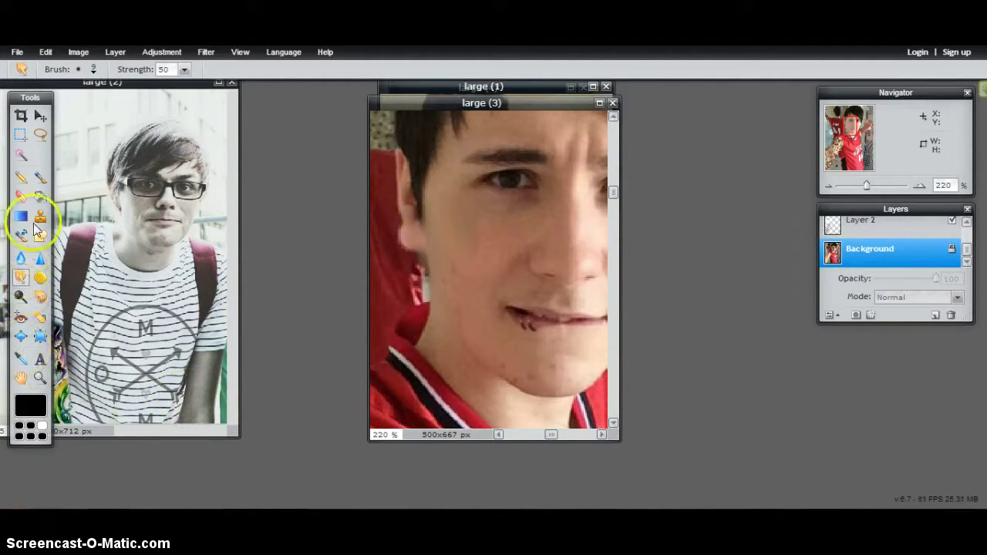
- Paint a black ear plug in the middle of the earlobe using a soft size 15 brush
left_click(40, 179)
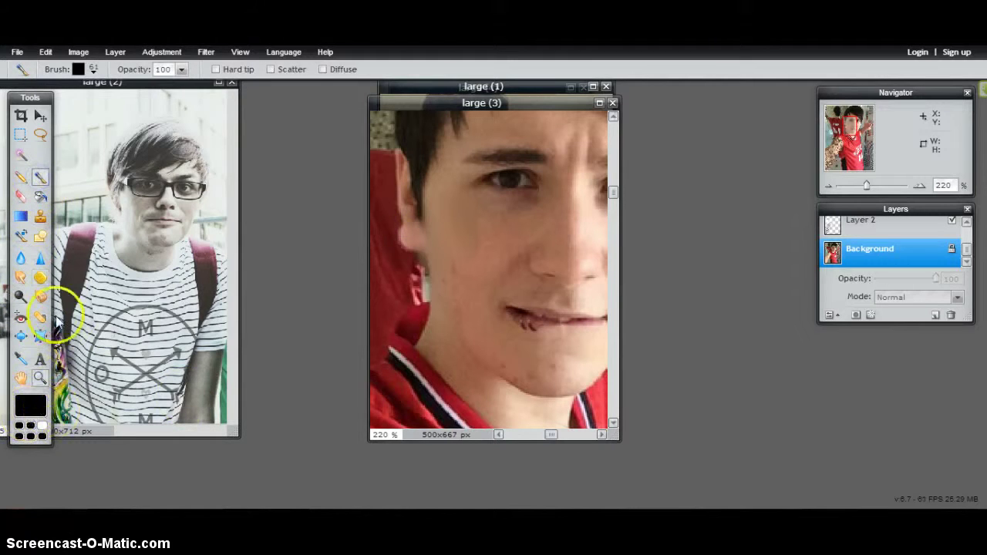
left_click(91, 69)
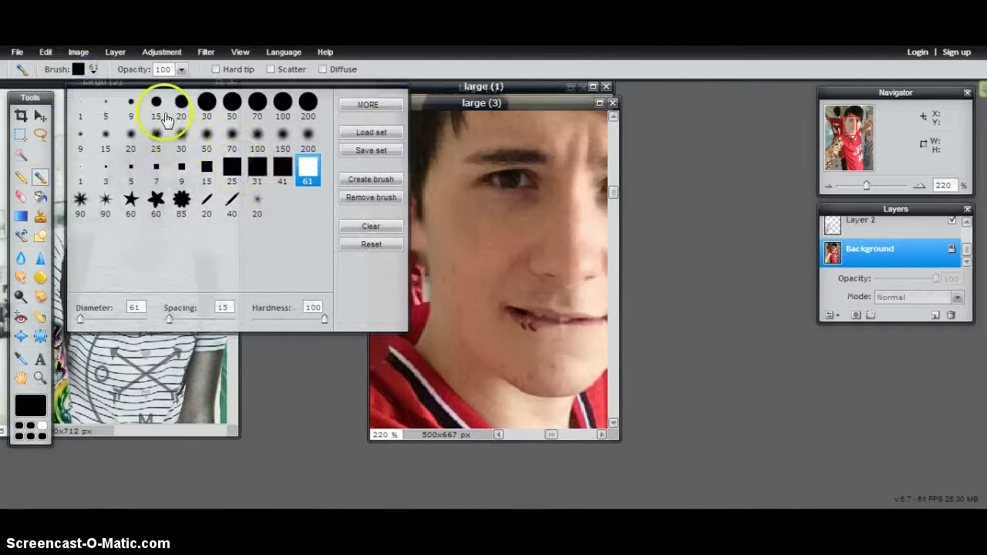
left_click(105, 143)
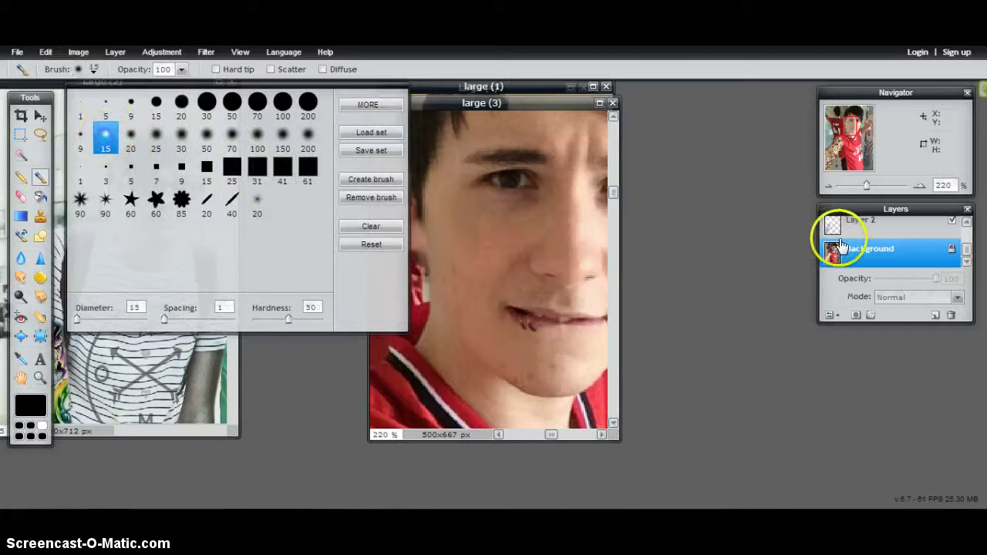
left_click(648, 257)
left_click(412, 236)
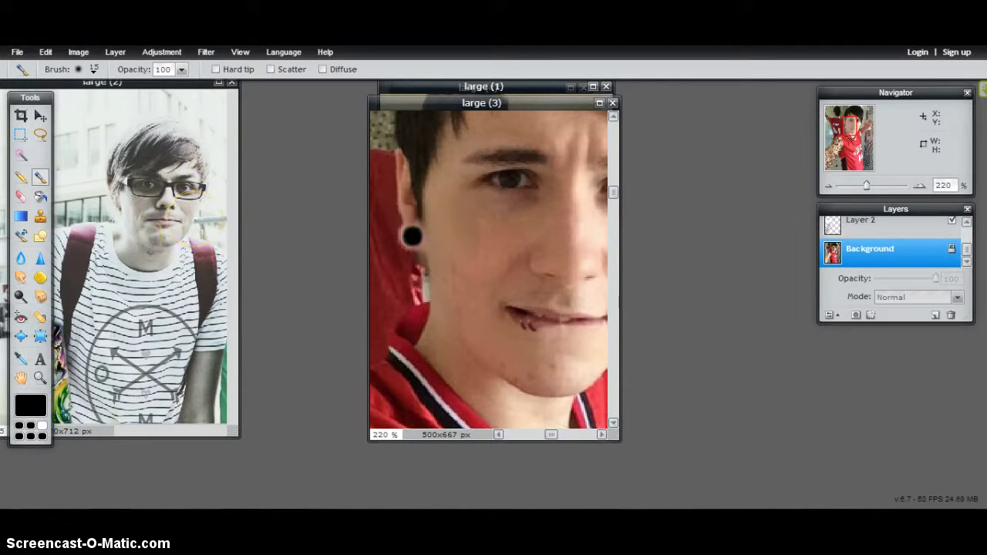
- Smudge the skin around the black ear plug with the size 9 brush to blend it into the earlobe
left_click(21, 277)
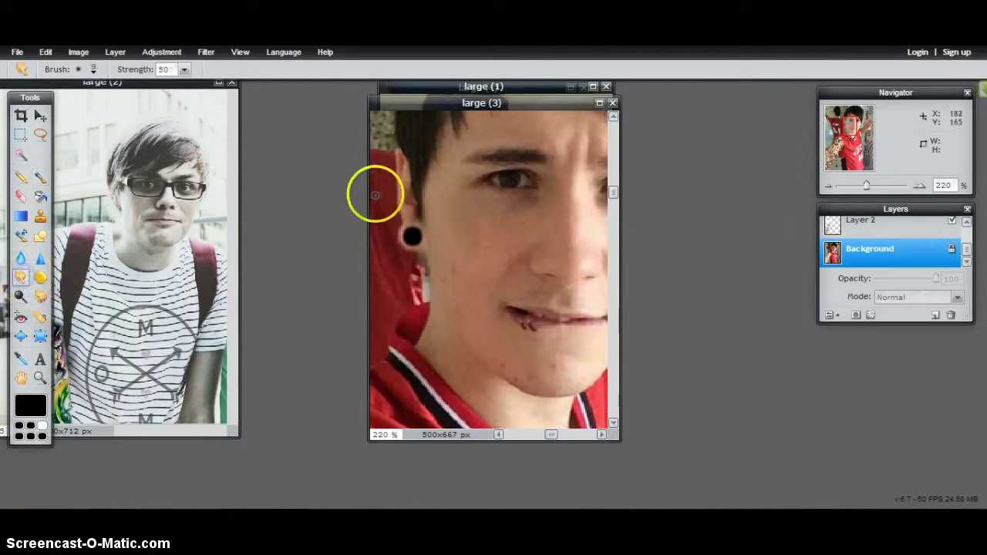
left_click(403, 220)
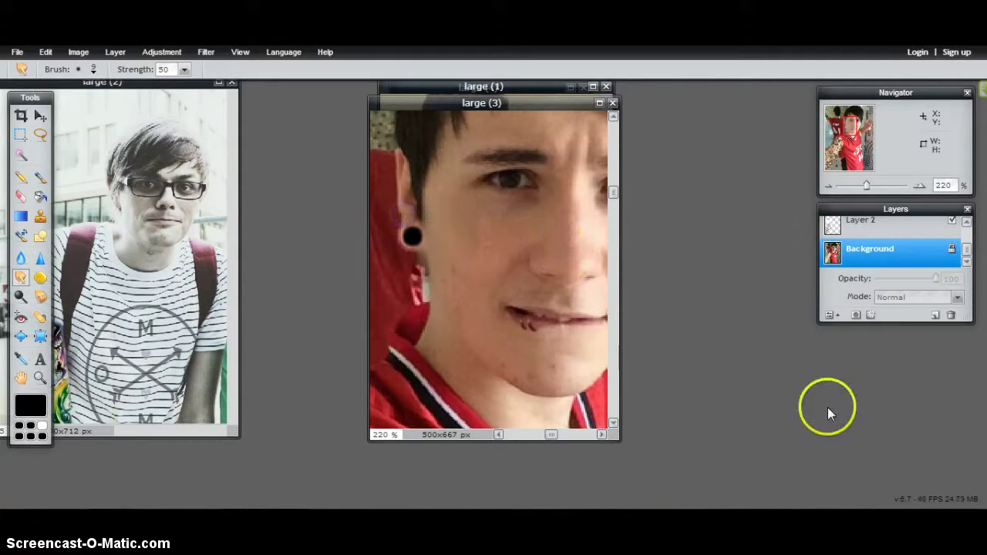
left_click(428, 223)
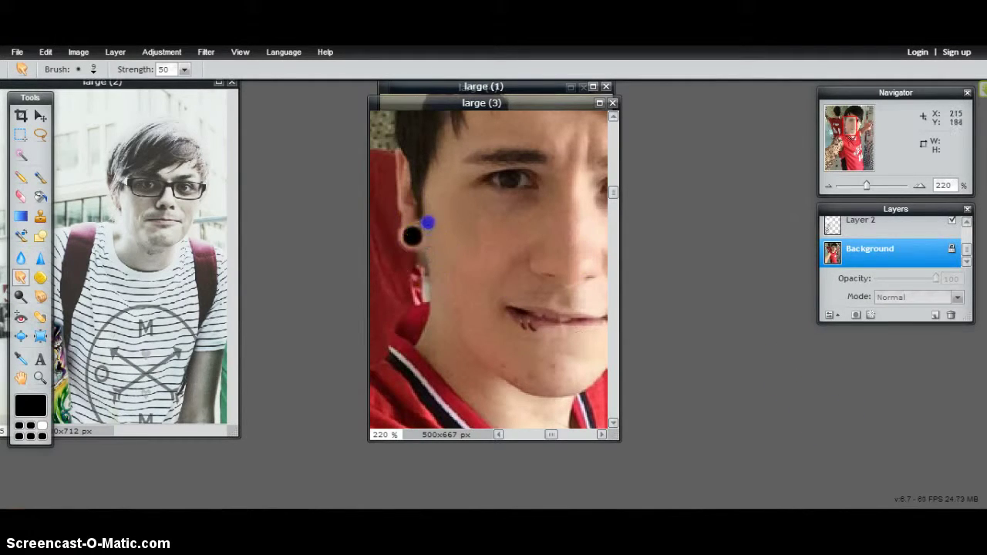
left_click_drag(866, 185, 851, 194)
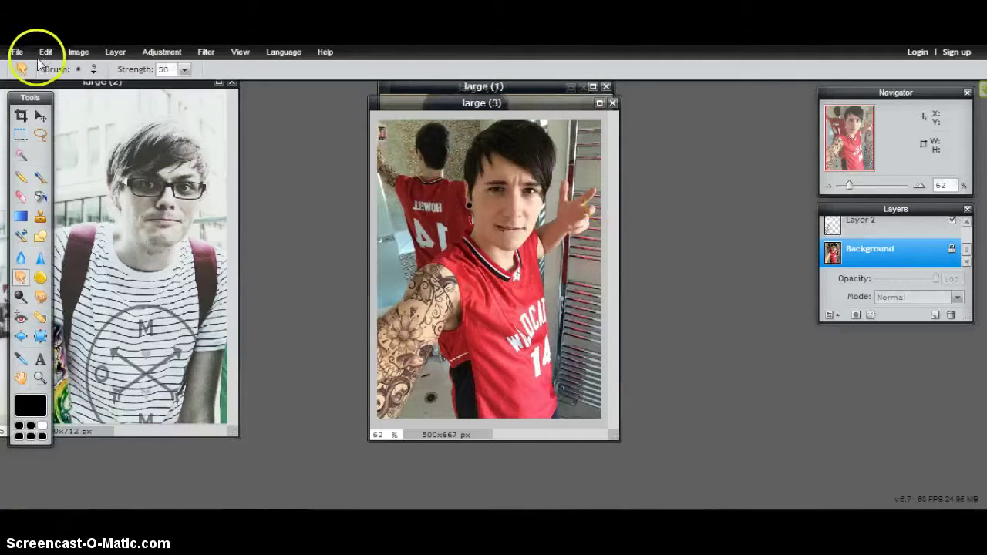
- Open the wolf-tribal-tattoo-sleeve-13 image as a new layer above the Background and set its blend mode to Multiply
left_click(116, 52)
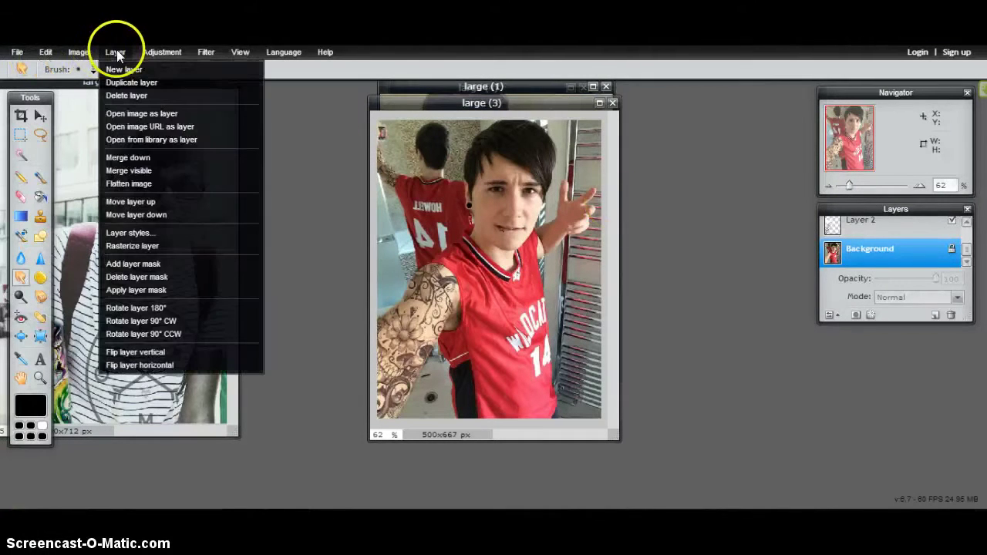
left_click(153, 114)
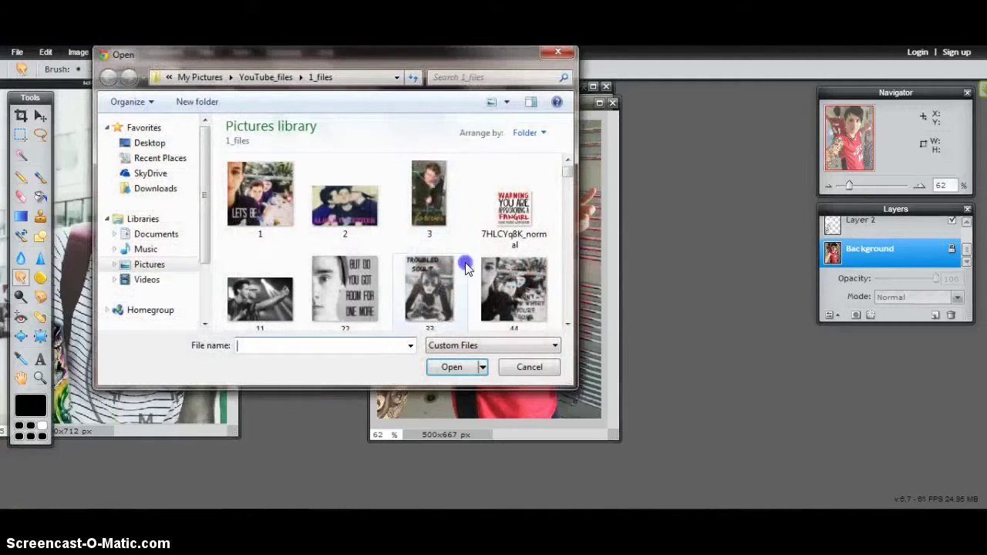
left_click_drag(572, 178, 574, 311)
left_click(330, 279)
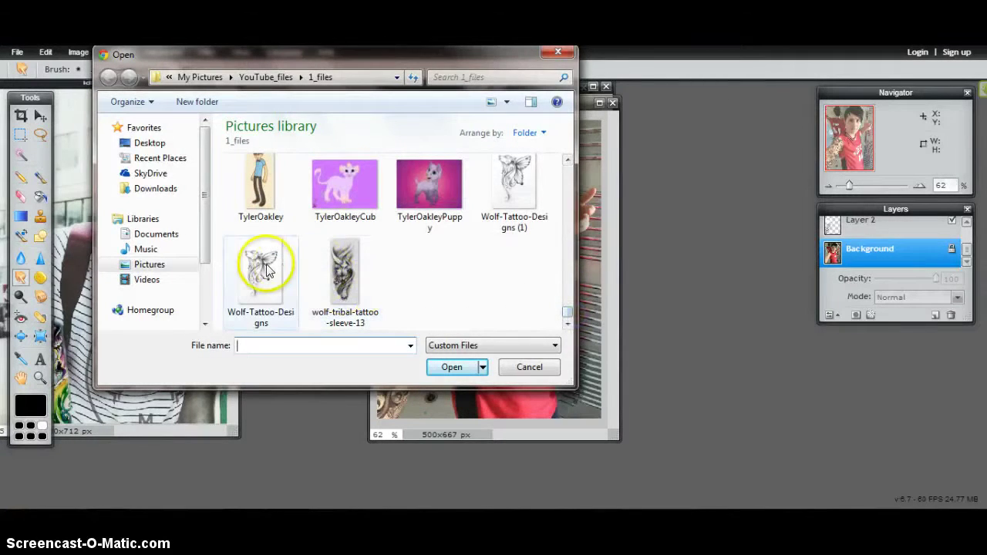
double_click(339, 278)
key("ctrl+v")
left_click(853, 223)
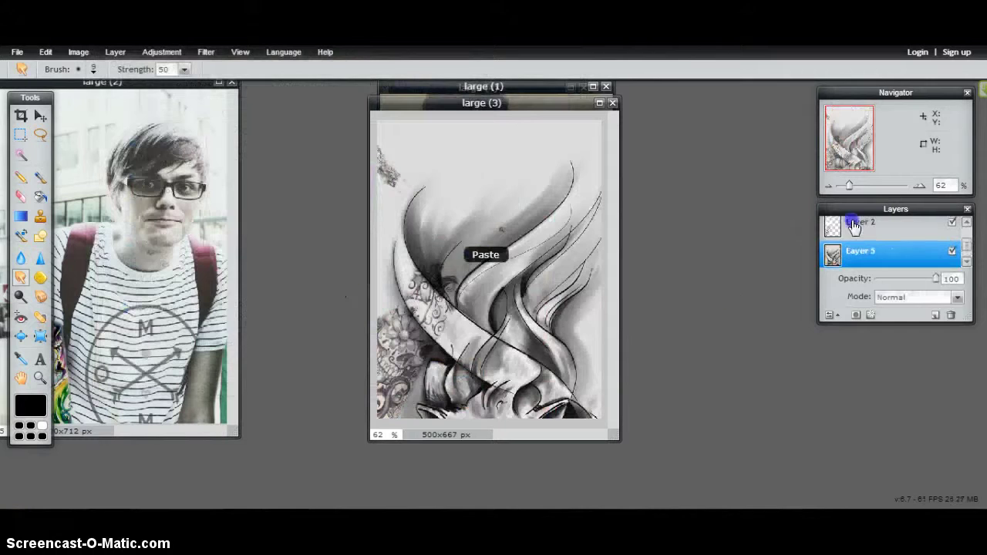
left_click(956, 297)
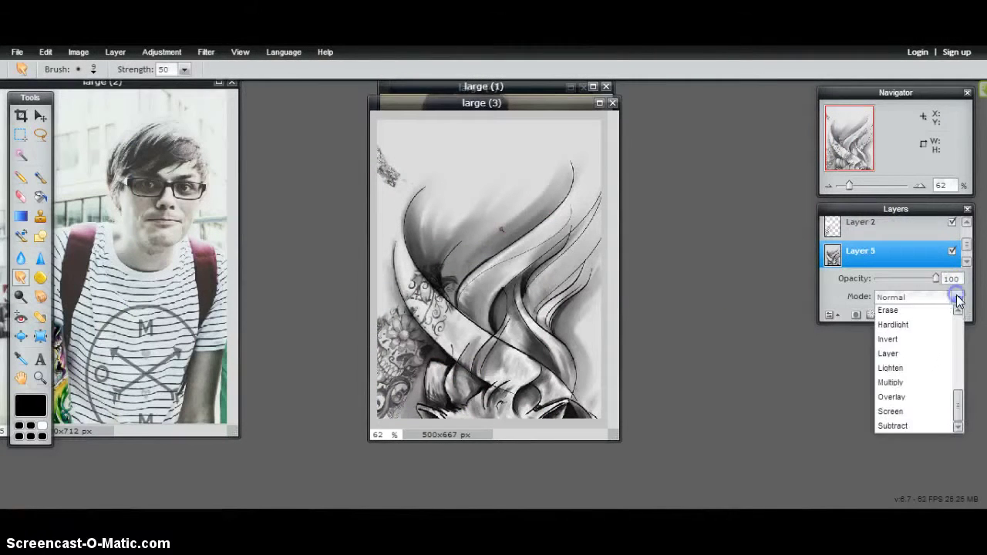
left_click(914, 382)
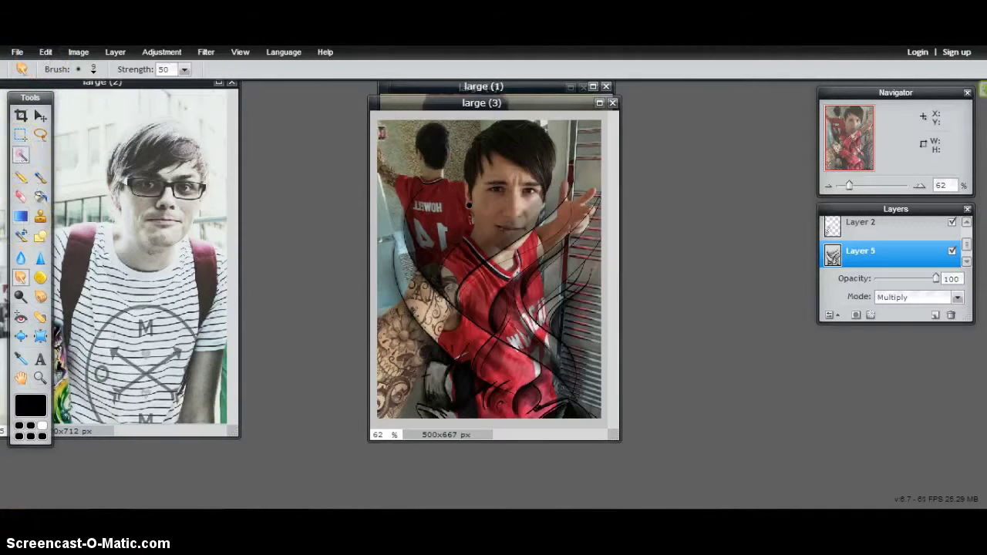
- Free transform the wolf tattoo, shrinking it to roughly arm width over the man's chest
left_click(46, 52)
left_click(73, 155)
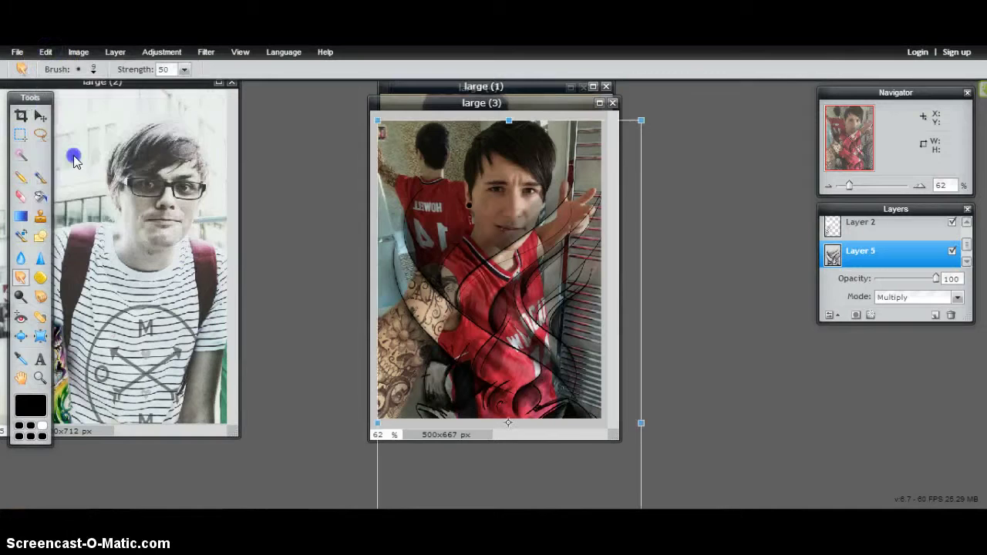
left_click_drag(641, 121, 557, 342)
left_click_drag(508, 385, 506, 250)
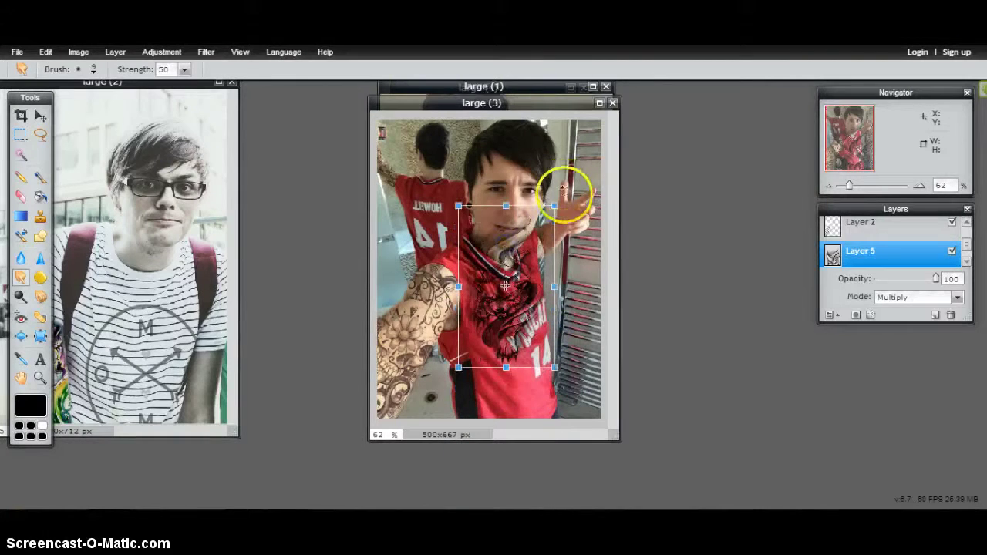
left_click_drag(554, 206, 524, 231)
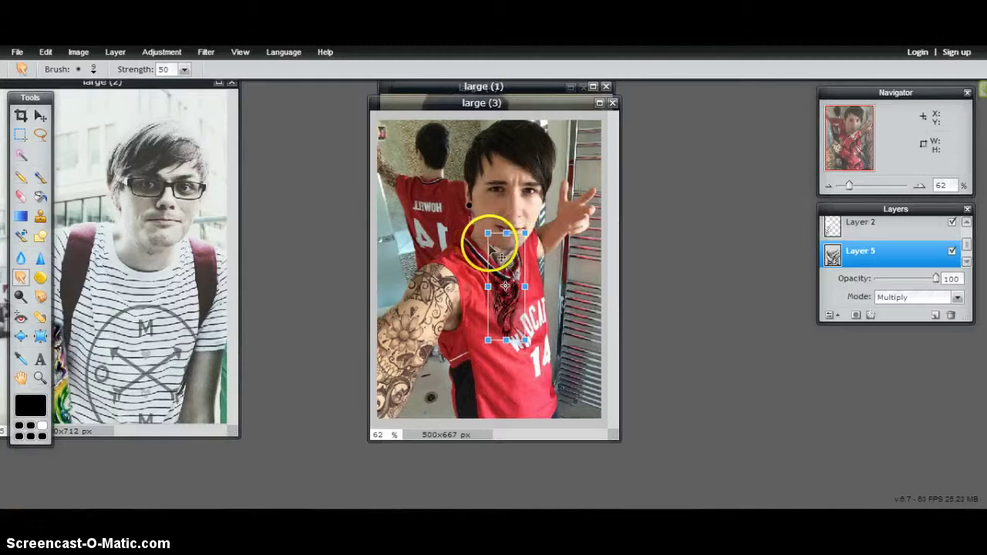
- Rotate the wolf tattoo diagonally, position it along the man's raised arm, and apply the changes
left_click_drag(609, 293, 454, 356)
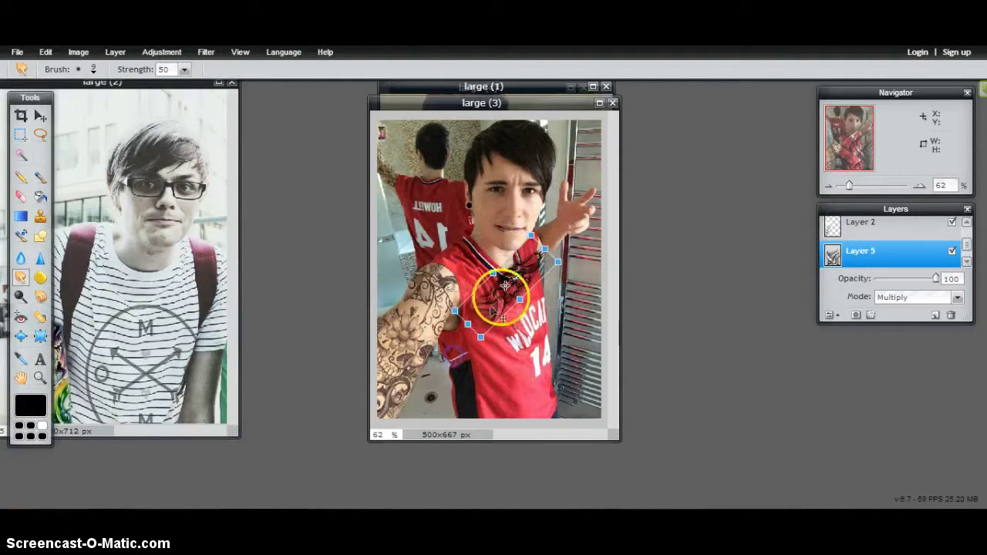
left_click(532, 253)
left_click_drag(540, 274, 559, 242)
left_click_drag(473, 275, 502, 276)
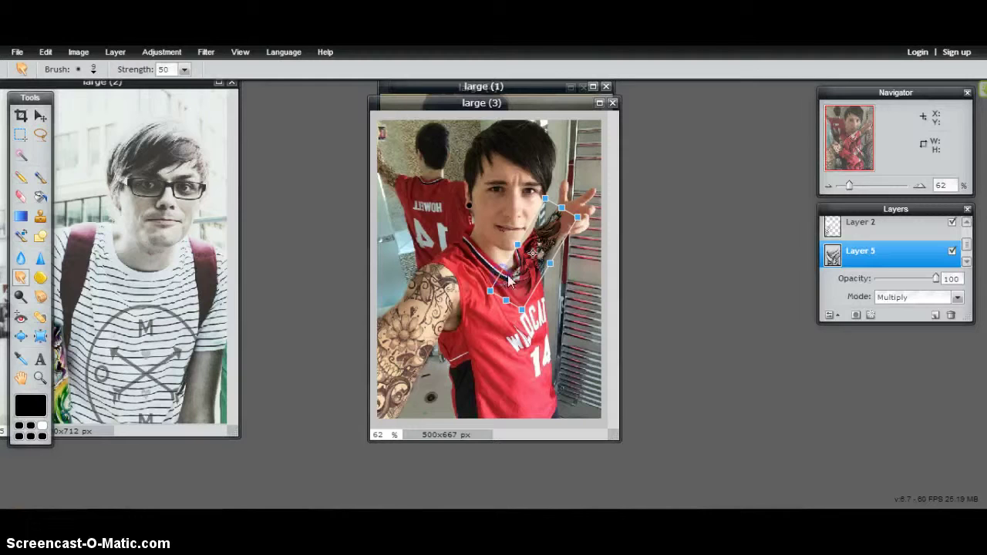
left_click(587, 319)
left_click(443, 305)
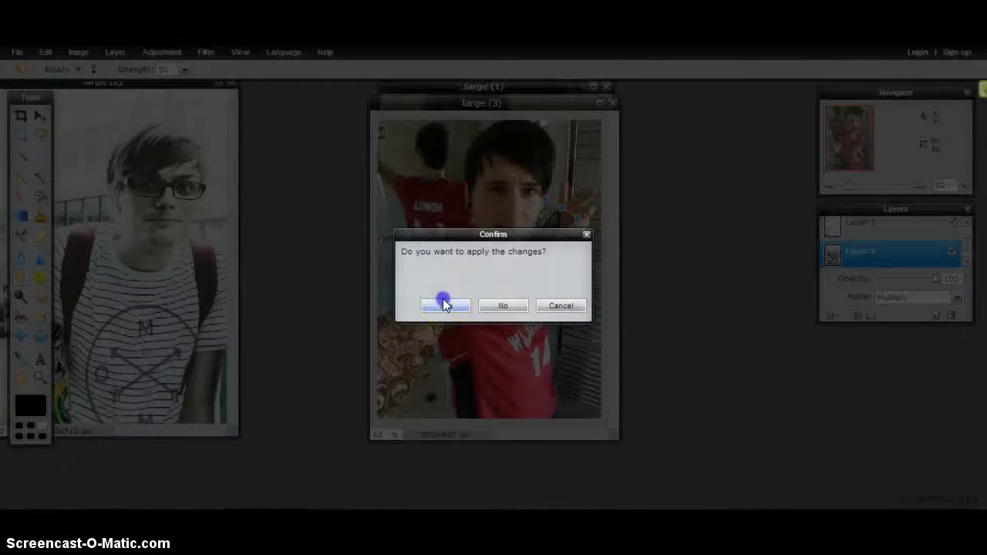
- Erase parts of the wolf tattoo that spill onto the jersey and background beside the raised arm, using a soft size 20 brush
left_click(20, 196)
left_click_drag(512, 259, 532, 262)
left_click(872, 226)
left_click_drag(856, 189, 866, 186)
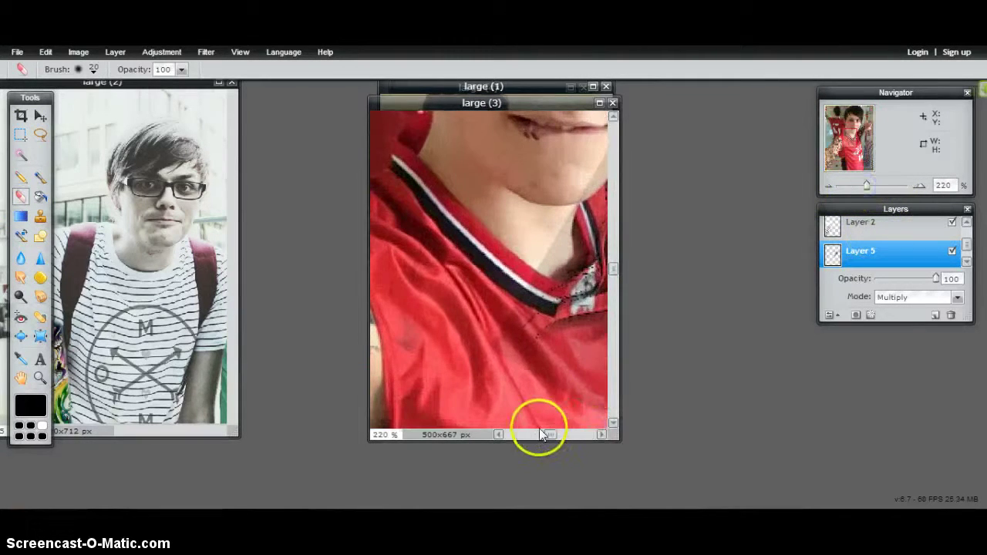
left_click_drag(552, 436, 577, 435)
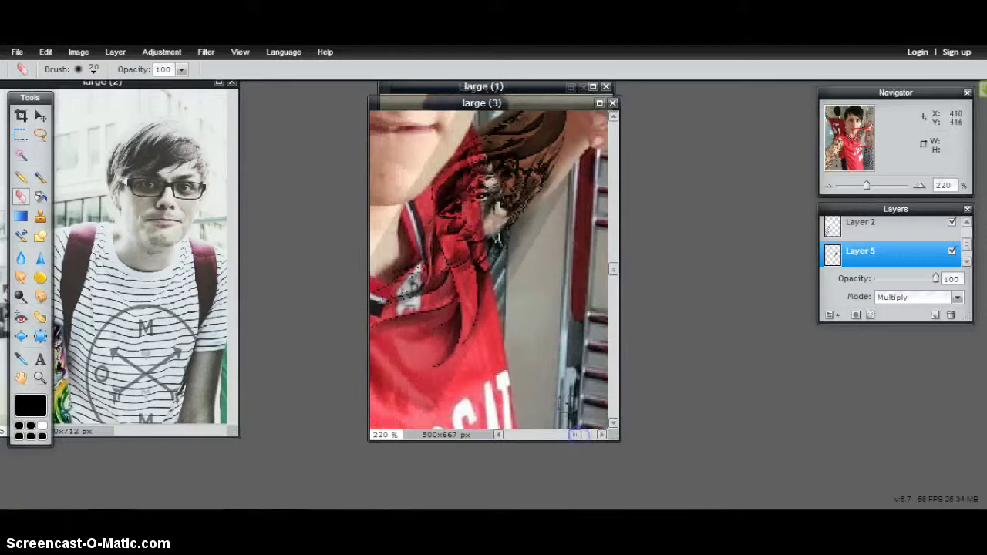
left_click_drag(505, 291, 473, 239)
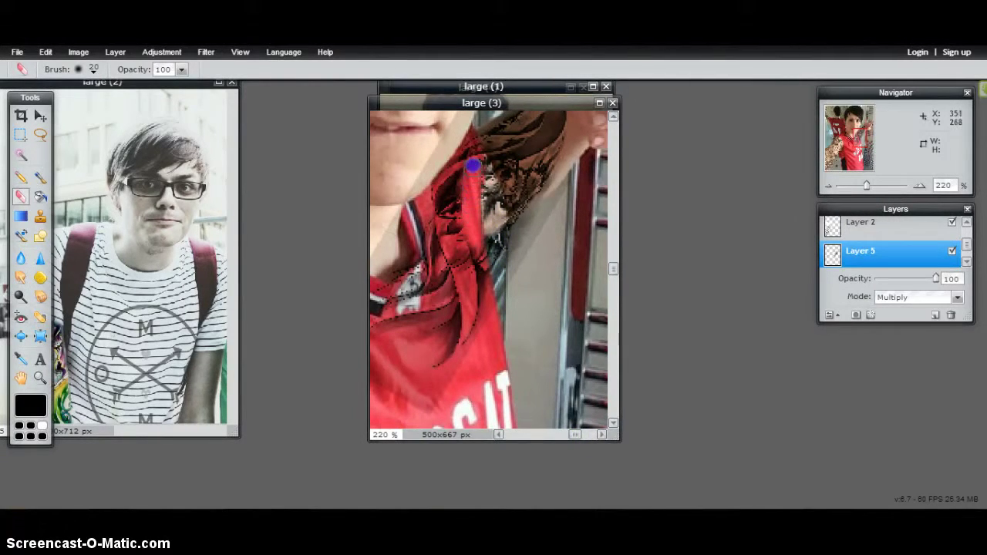
mouse_move(469, 135)
left_mouse_down()
mouse_move(474, 293)
mouse_move(480, 275)
left_mouse_up()
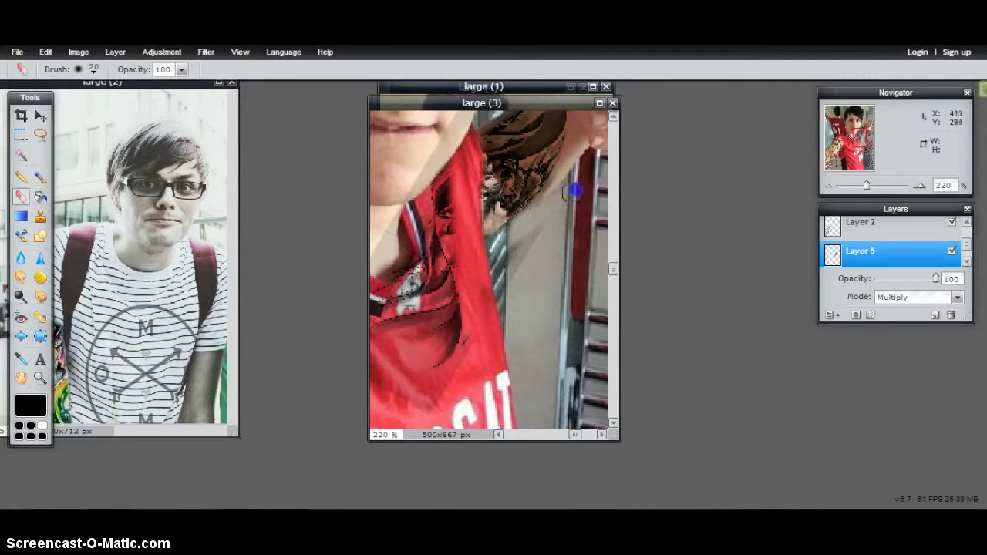
mouse_move(463, 339)
left_mouse_down()
mouse_move(419, 412)
mouse_move(443, 355)
mouse_move(418, 372)
left_mouse_up()
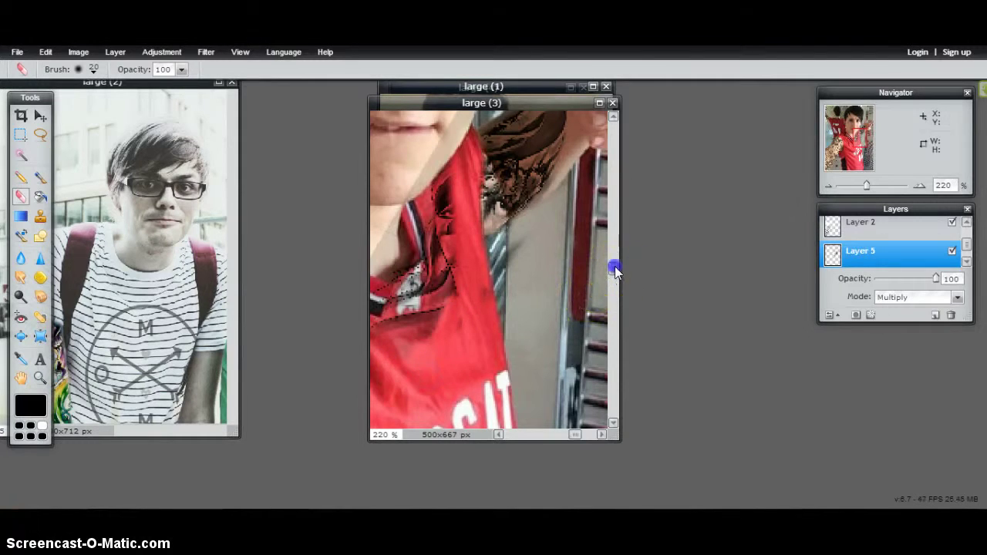
- Lower the opacity of the wolf tattoo layer to 26
left_click_drag(615, 270, 616, 250)
left_click_drag(938, 283, 890, 283)
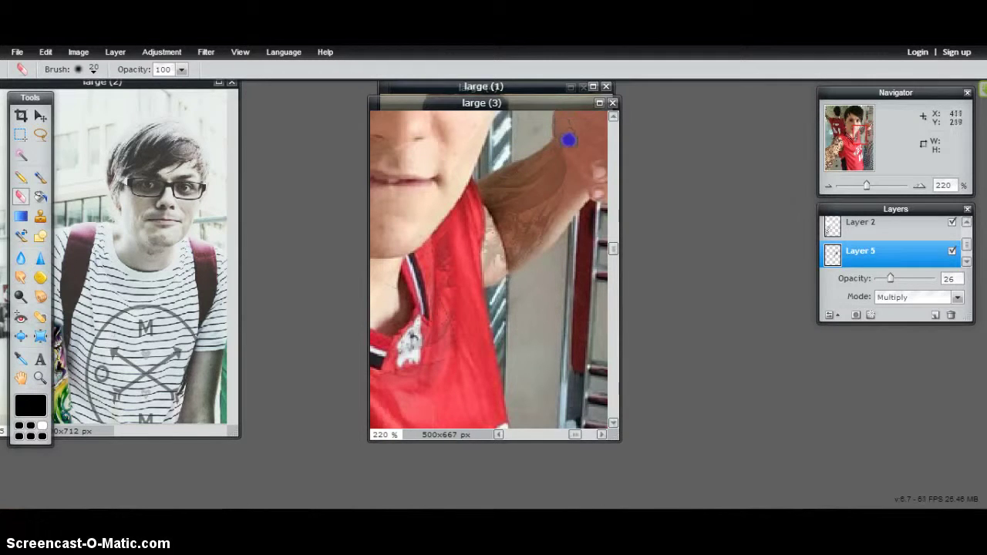
- Raise the wolf tattoo layer's opacity to 100 and erase the tattoo areas overlapping the red jersey beside the raised arm
mouse_move(417, 251)
left_mouse_down()
mouse_move(424, 209)
mouse_move(460, 183)
left_mouse_up()
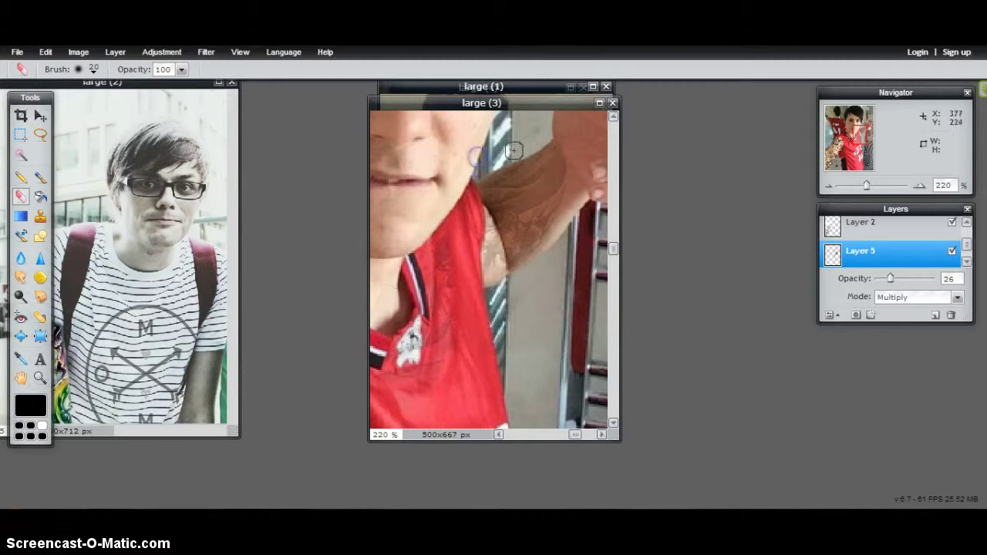
left_click_drag(891, 284, 976, 290)
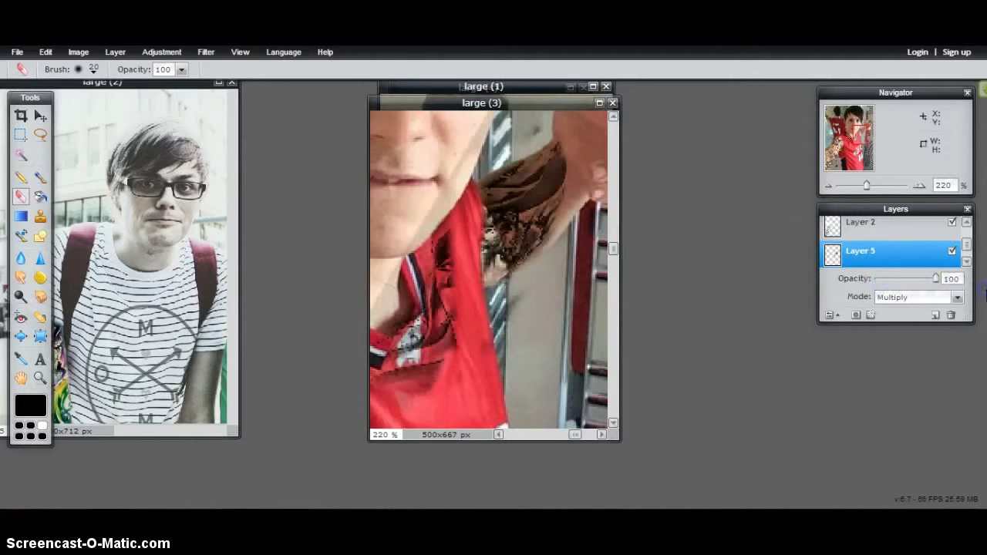
left_click(533, 287)
mouse_move(534, 286)
left_mouse_down()
mouse_move(576, 256)
mouse_move(561, 257)
mouse_move(569, 236)
mouse_move(551, 111)
mouse_move(525, 132)
mouse_move(538, 128)
mouse_move(458, 165)
mouse_move(439, 212)
mouse_move(455, 216)
mouse_move(456, 335)
mouse_move(442, 348)
mouse_move(436, 214)
left_mouse_up()
mouse_move(424, 345)
left_mouse_down()
mouse_move(433, 425)
mouse_move(423, 379)
left_mouse_up()
- Erase the leftover traces of the wolf tattoo around the jersey's collar and chest with a soft size 70 brush
left_click_drag(866, 189, 852, 191)
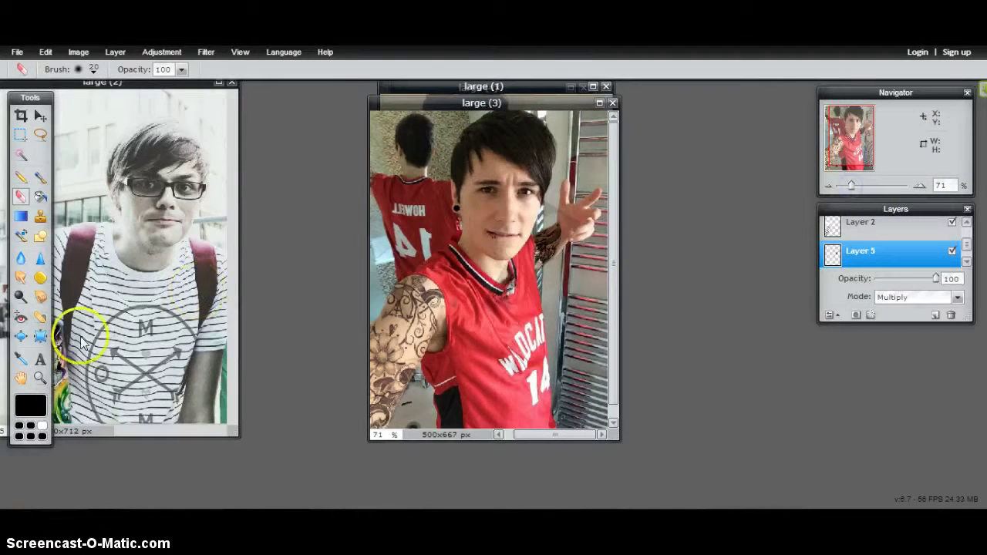
left_click(94, 70)
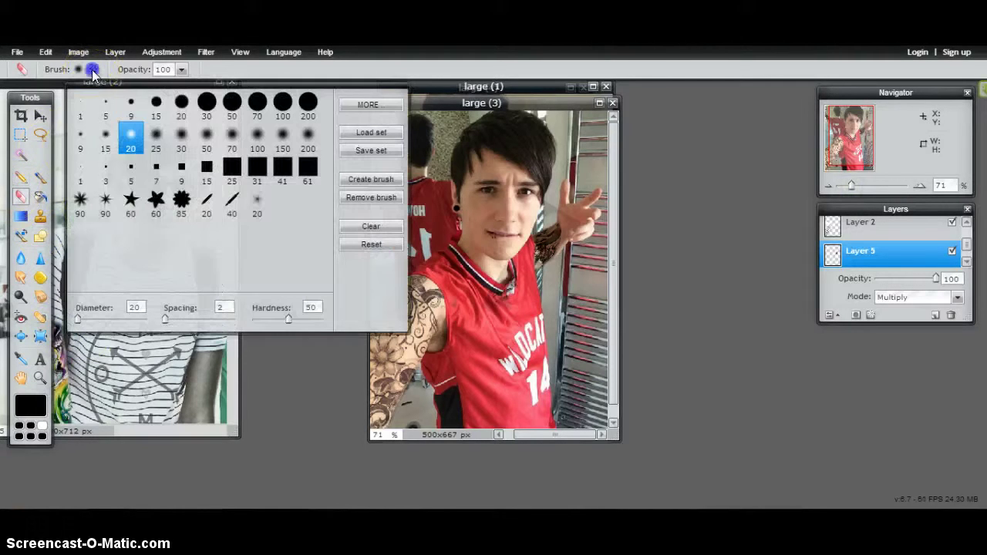
left_click(187, 141)
left_click(501, 266)
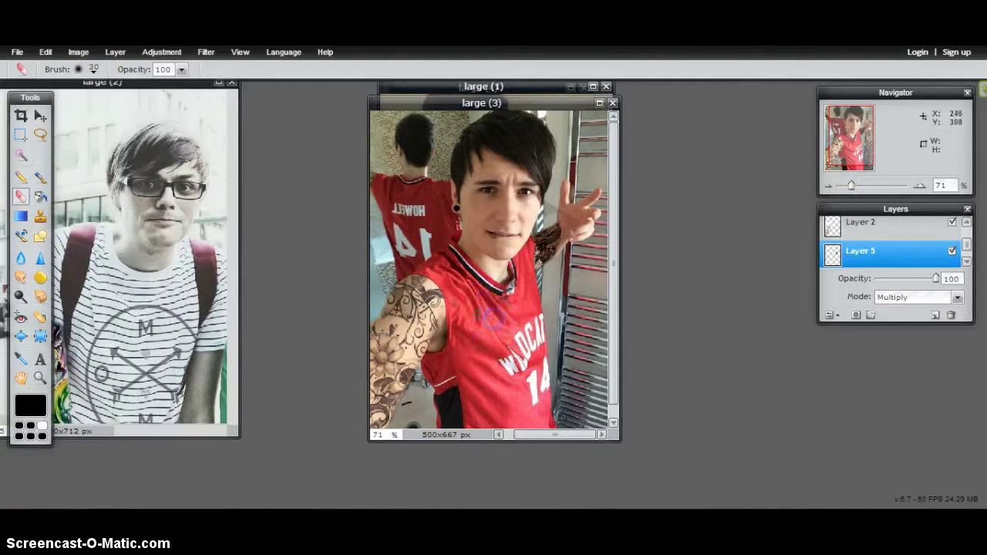
left_click(93, 70)
left_click(231, 141)
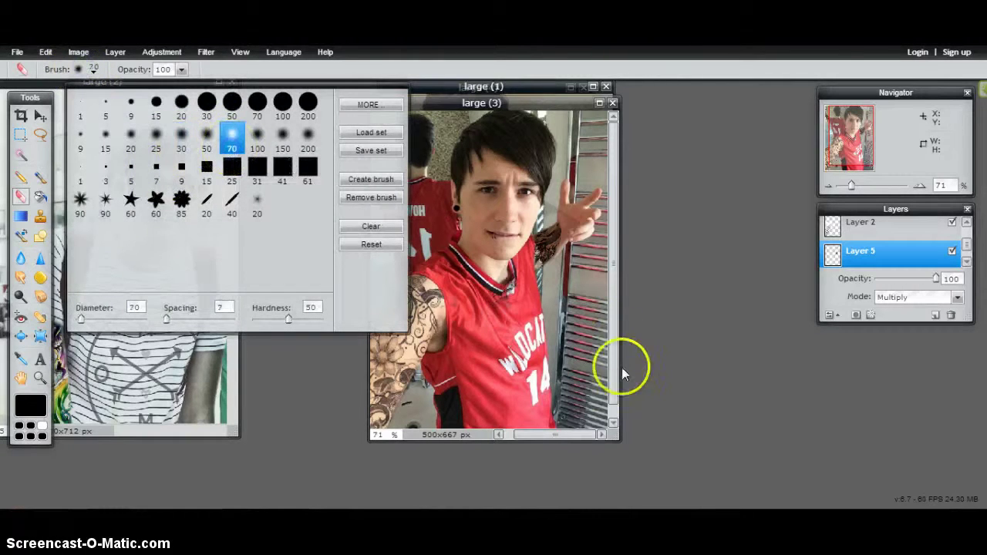
left_click(579, 223)
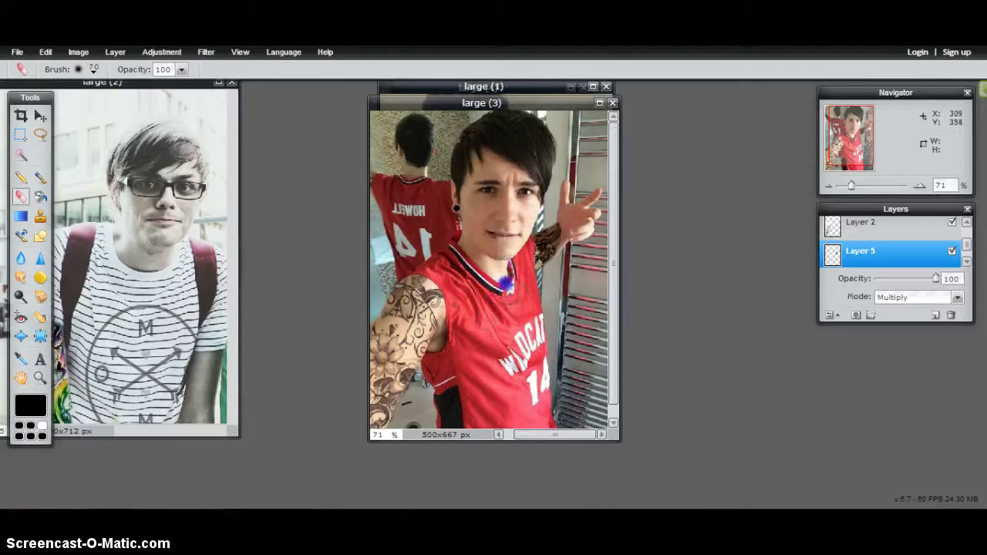
mouse_move(514, 248)
left_mouse_down()
mouse_move(509, 227)
mouse_move(517, 282)
left_mouse_up()
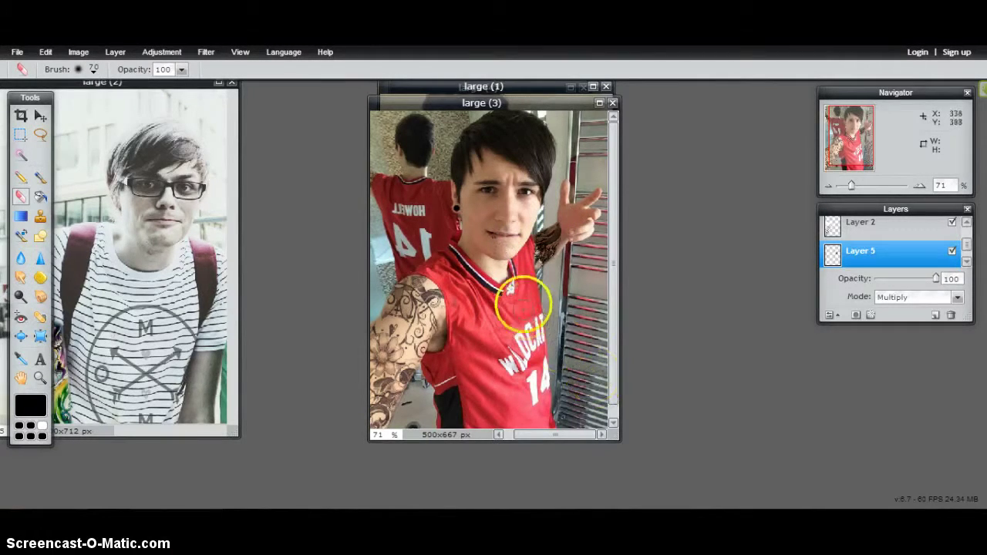